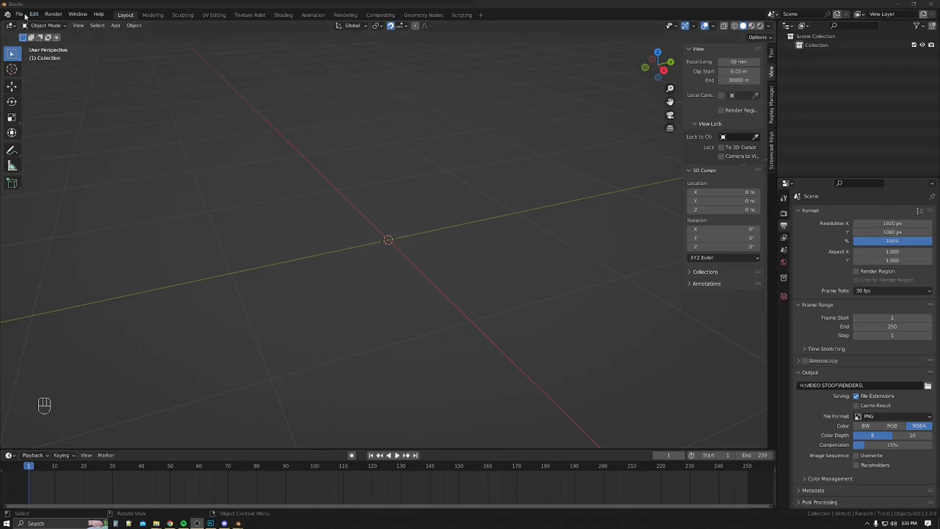
mouse_move(44, 140)
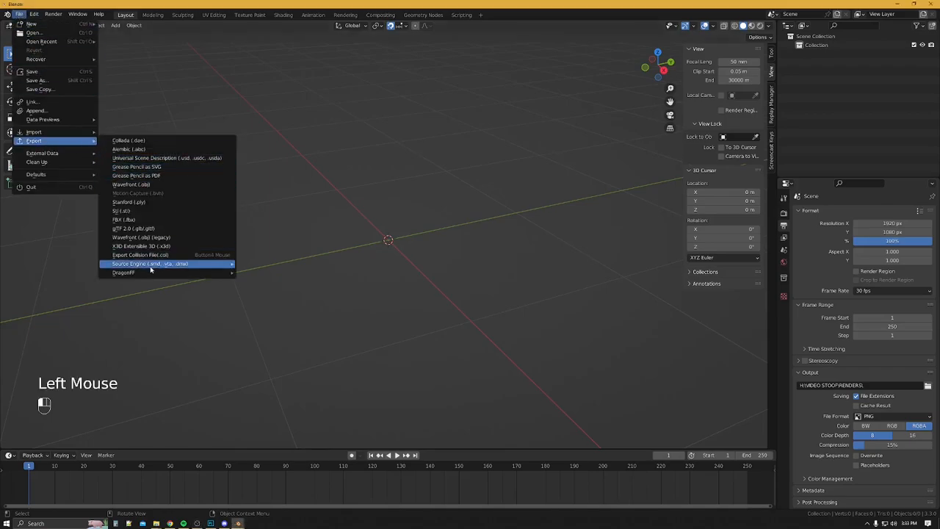
mouse_move(176, 276)
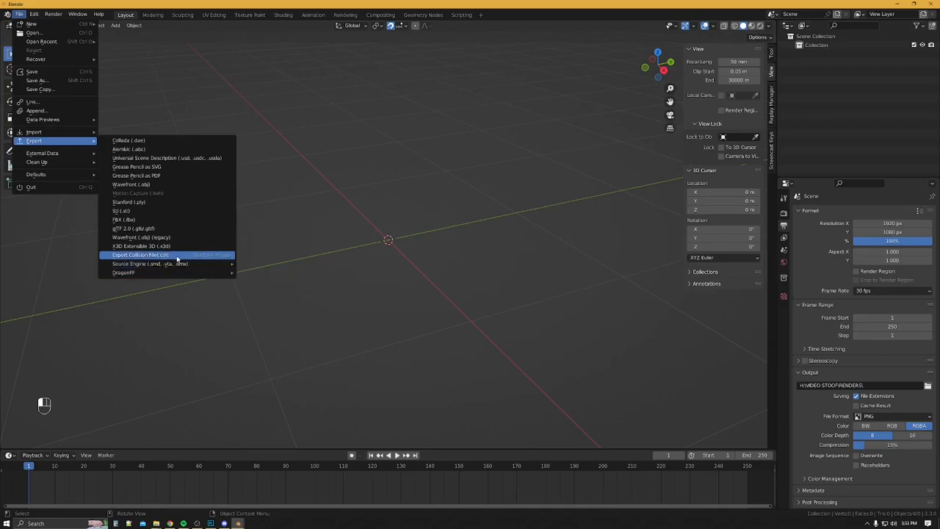
left_click(562, 256)
Add a text object at the world origin
middle_click_drag(563, 257, 450, 177)
key("shift+a")
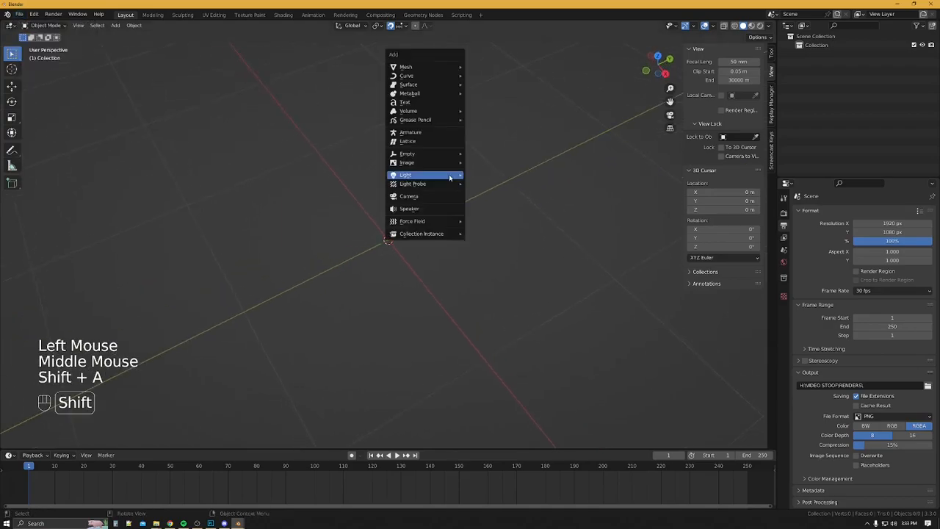
left_click(422, 103)
scroll(500, 230, "down", 2)
middle_click_drag(673, 74, 608, 218)
Replace the default text with "Haywire" on the first line and "is da man" on the second
key("Tab")
key("BackSpace")
key("BackSpace")
key("BackSpace")
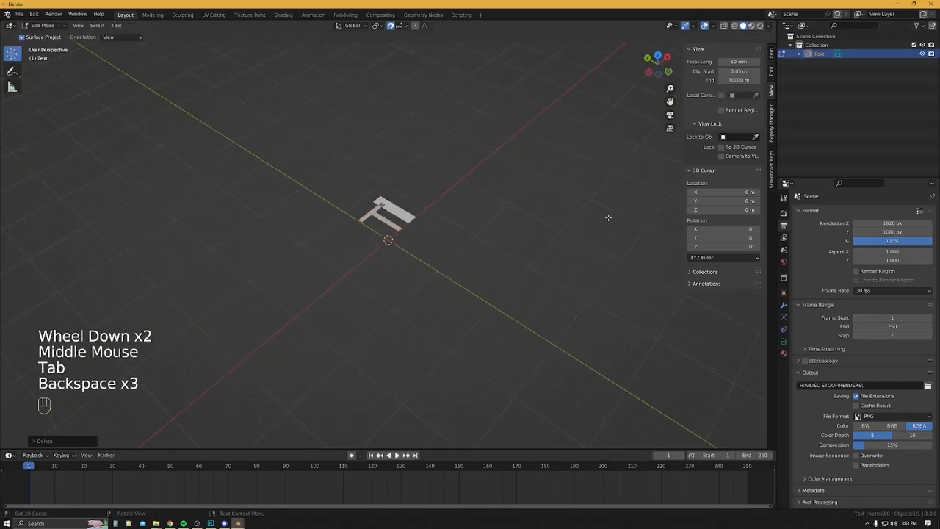
key("BackSpace")
type("Haywire")
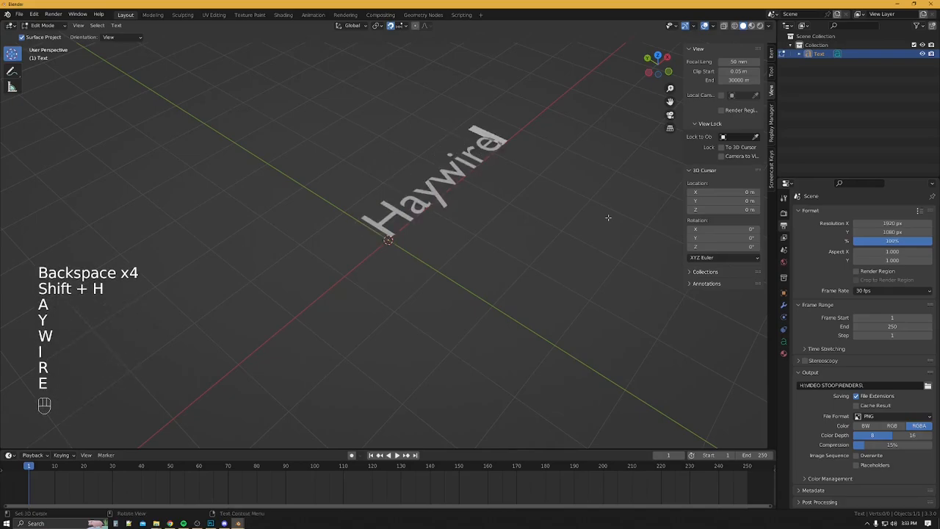
key("Return")
type("is da man")
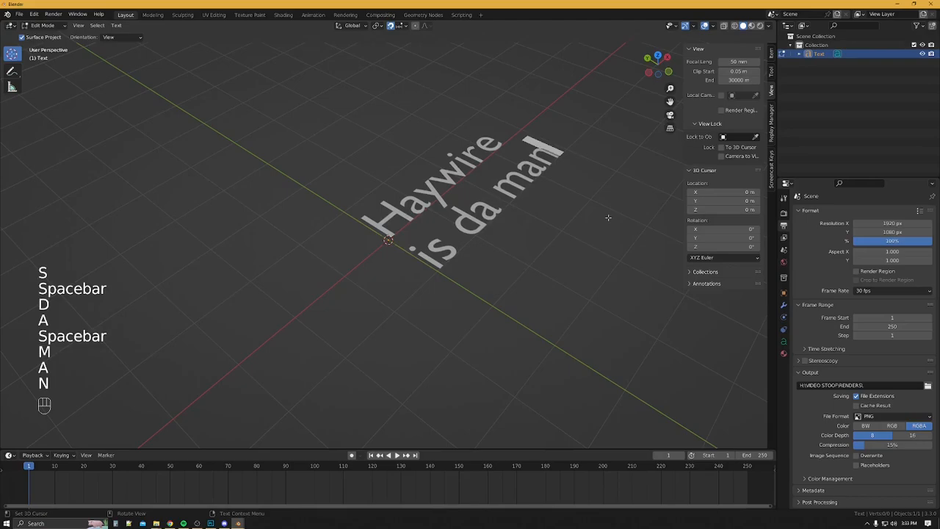
key("Tab")
middle_click_drag(608, 217, 736, 293)
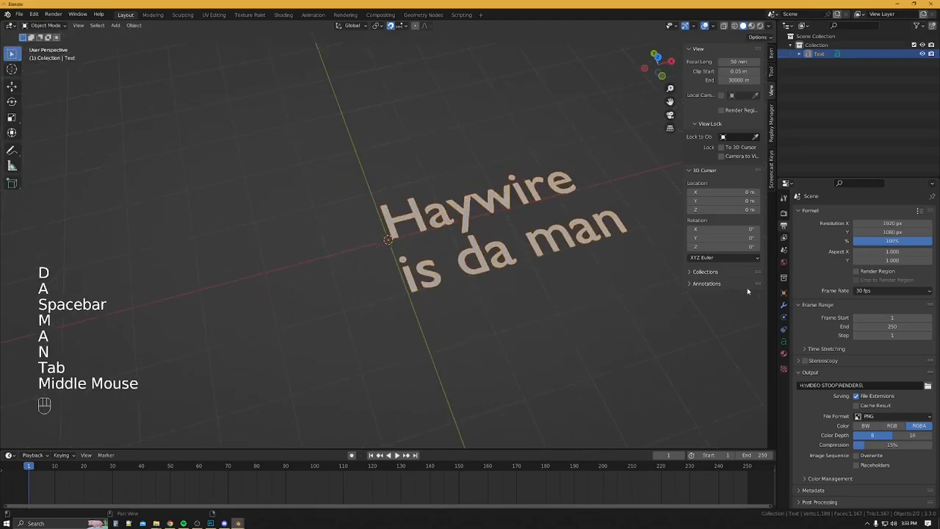
Center the text's alignment horizontally and vertically, and extrude its geometry by 0.15 m
left_click(782, 341)
left_click(885, 348)
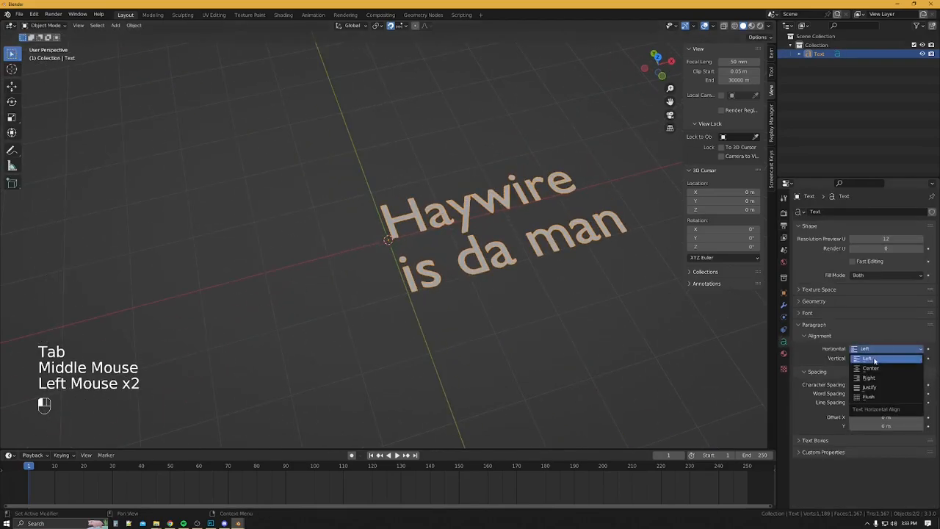
left_click(875, 359)
left_click(876, 359)
left_click(882, 387)
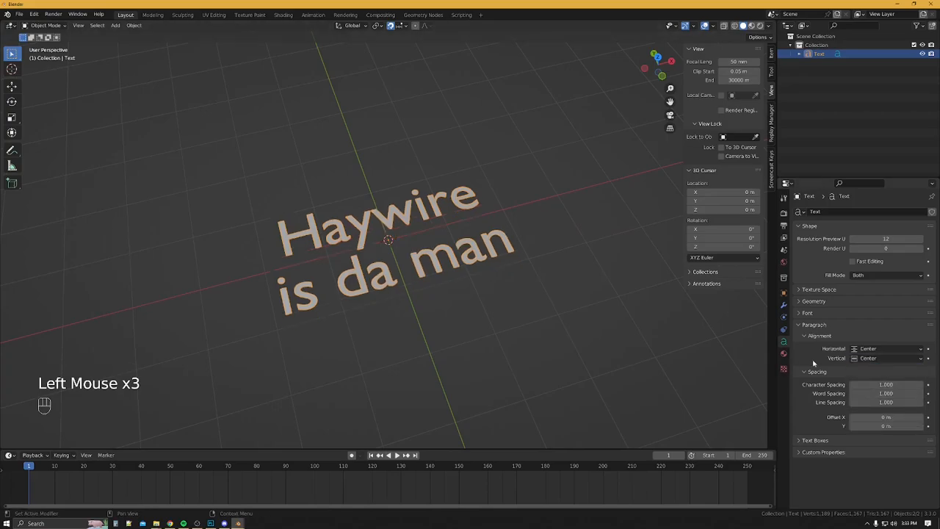
left_click(808, 301)
mouse_move(872, 324)
left_mouse_down()
mouse_move(888, 324)
mouse_move(875, 326)
left_mouse_up()
Load Tarrget Regular from the bookmarked Fonts folder as the text's regular font
scroll(825, 415, "down", 4)
scroll(836, 393, "up", 1)
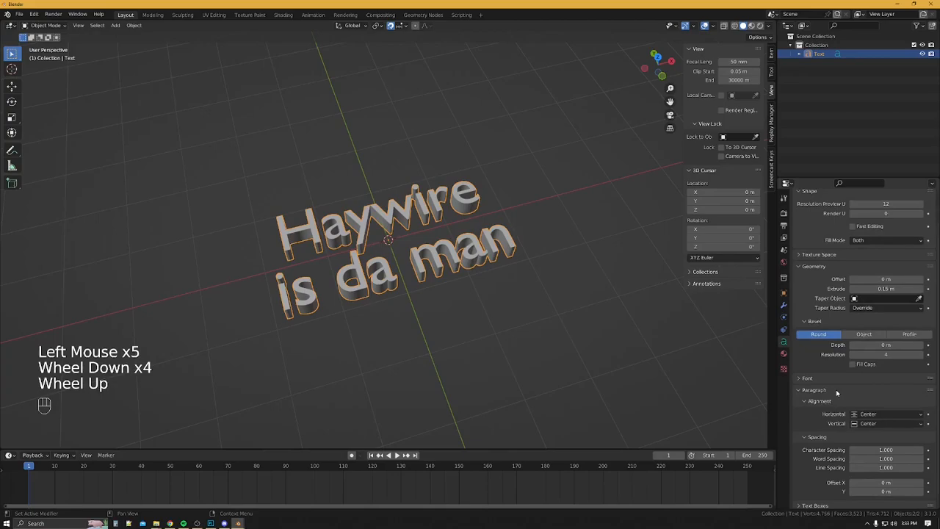
left_click(807, 378)
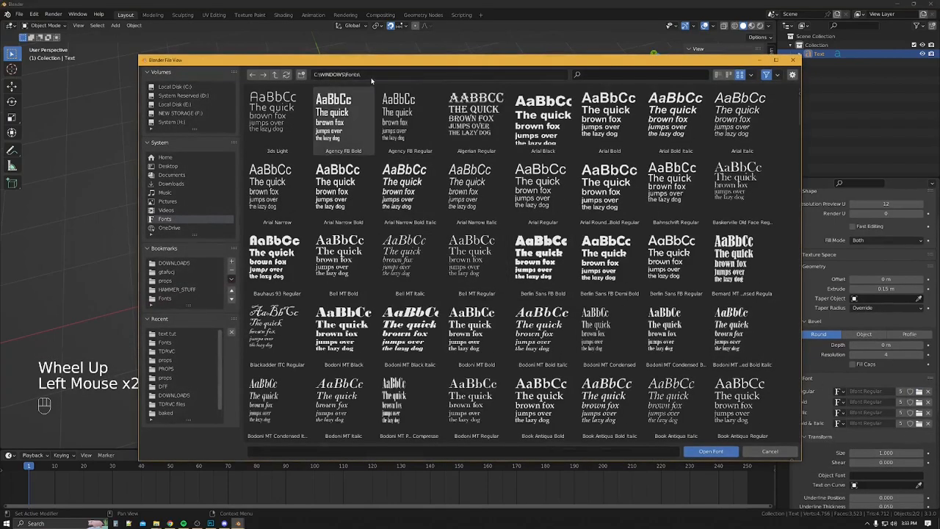
left_click(167, 299)
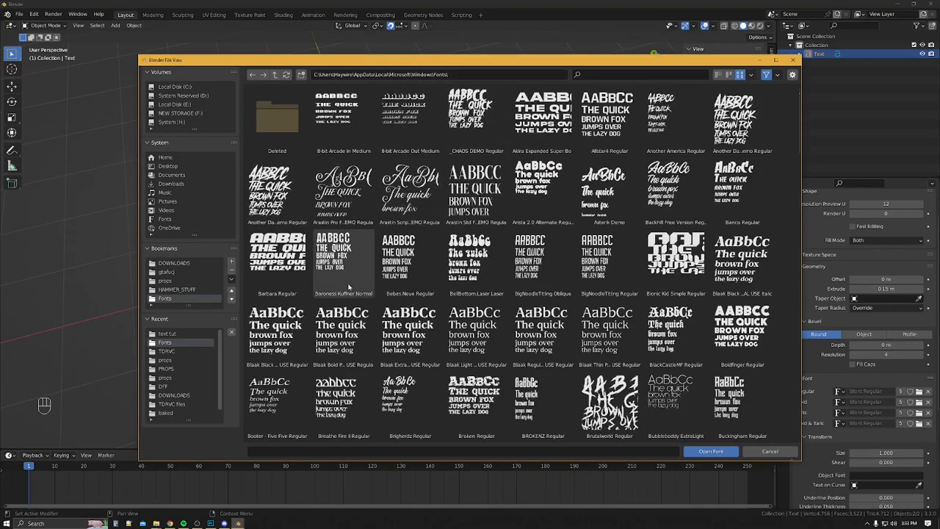
left_click_drag(805, 113, 868, 415)
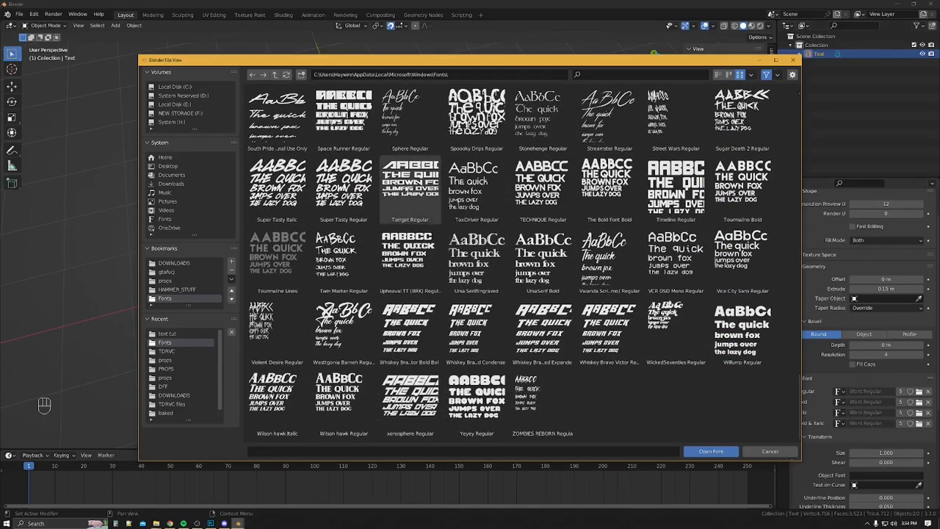
double_click(410, 183)
middle_click_drag(568, 342, 527, 317)
Scale the text up uniformly to about 200 m in X, checking its size in the object dimensions
scroll(527, 319, "down", 5)
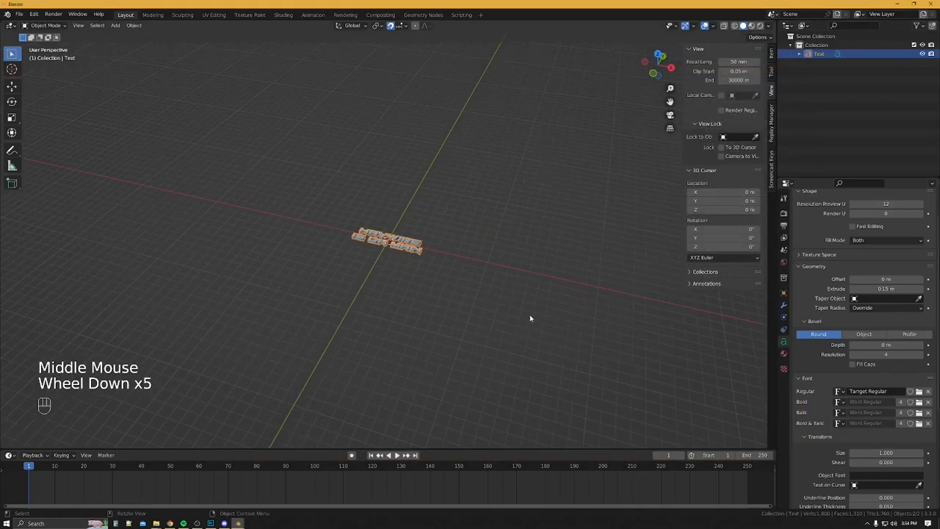
left_click(771, 54)
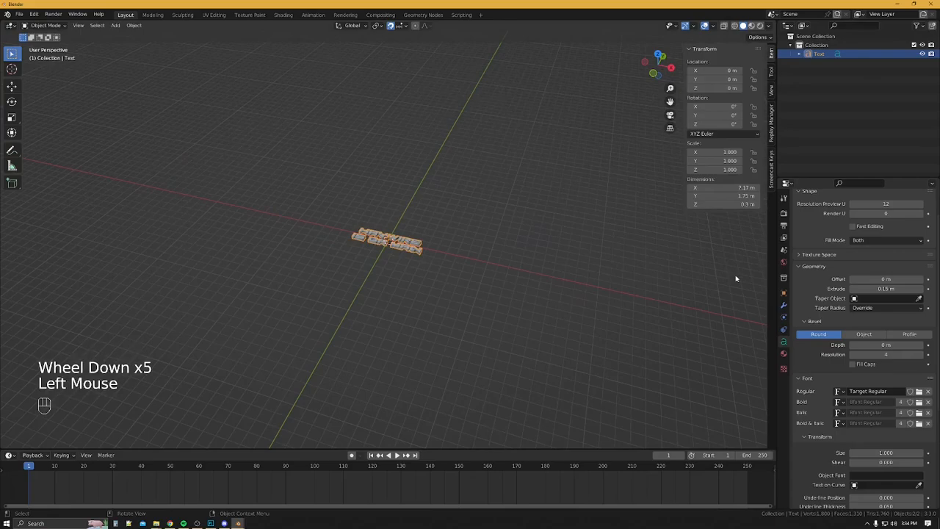
key("s")
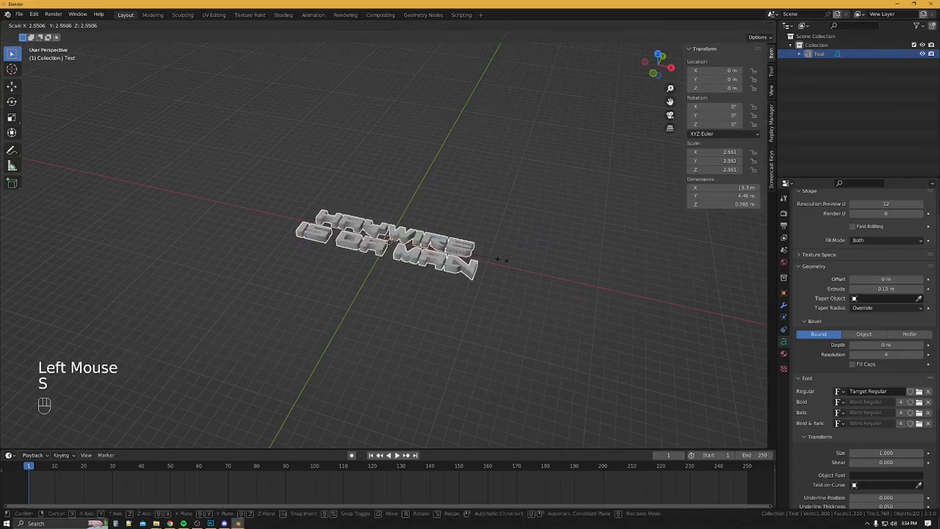
left_click(606, 276)
scroll(556, 266, "down", 3)
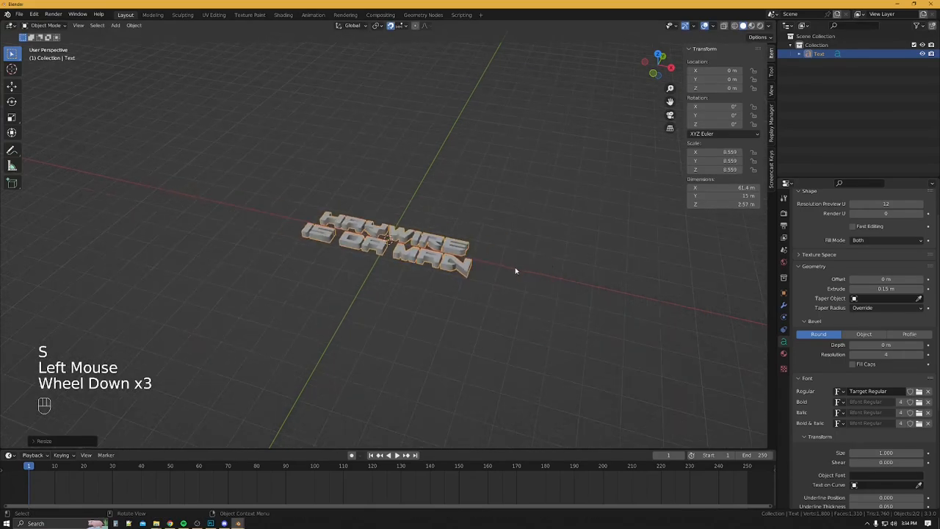
key("s")
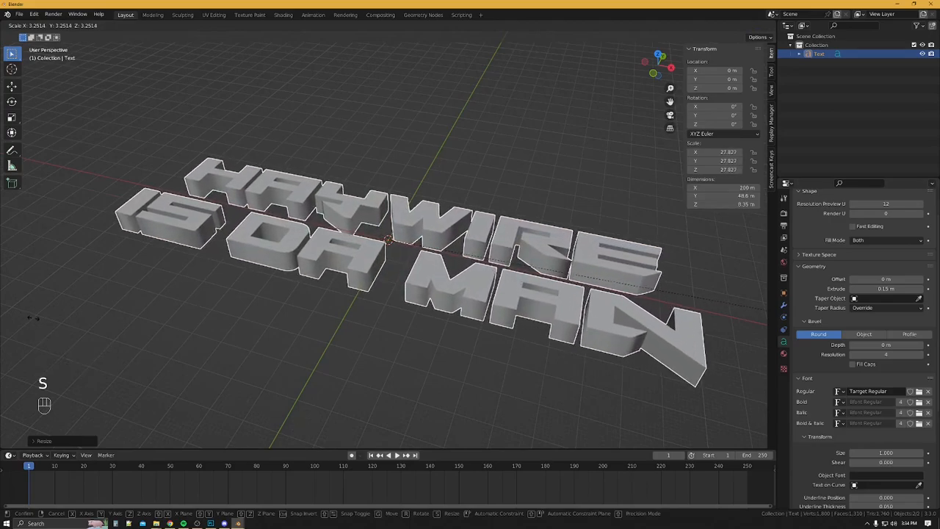
left_click(32, 320)
middle_click_drag(352, 250, 396, 255)
scroll(375, 235, "down", 2)
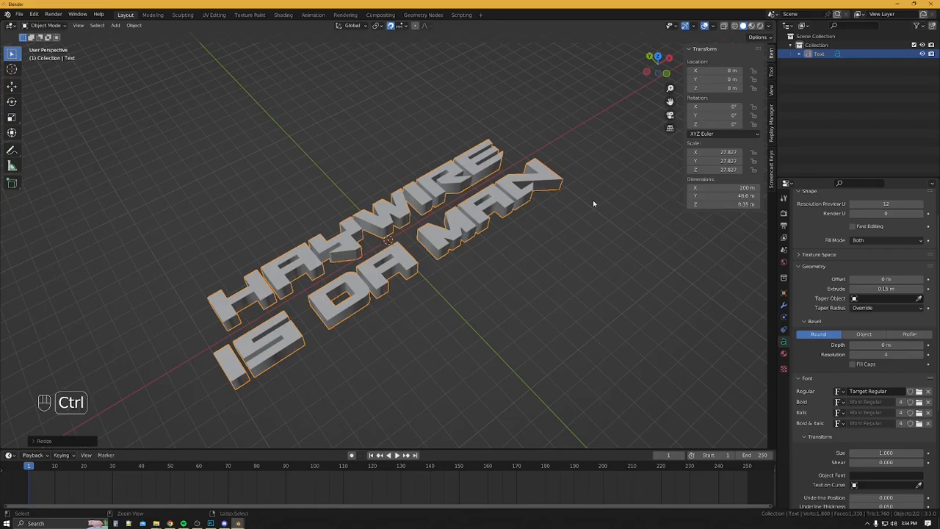
Try to apply rotation and scale to the text object
key("ctrl+a")
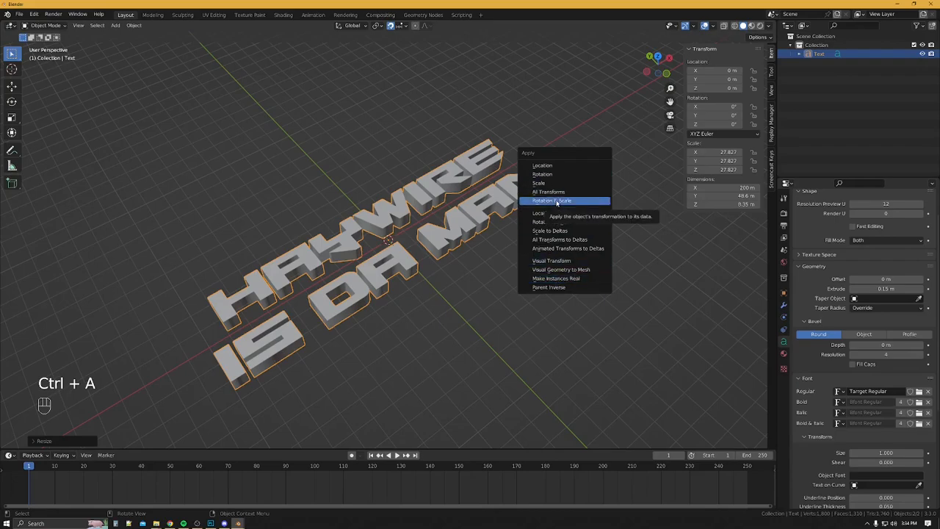
left_click(557, 201)
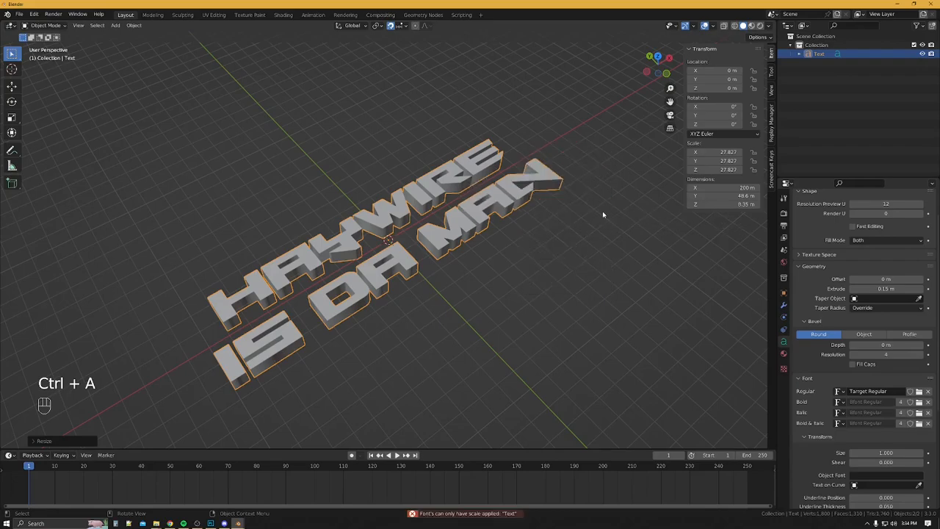
Convert the text object to a mesh and apply its rotation and scale
left_click(133, 25)
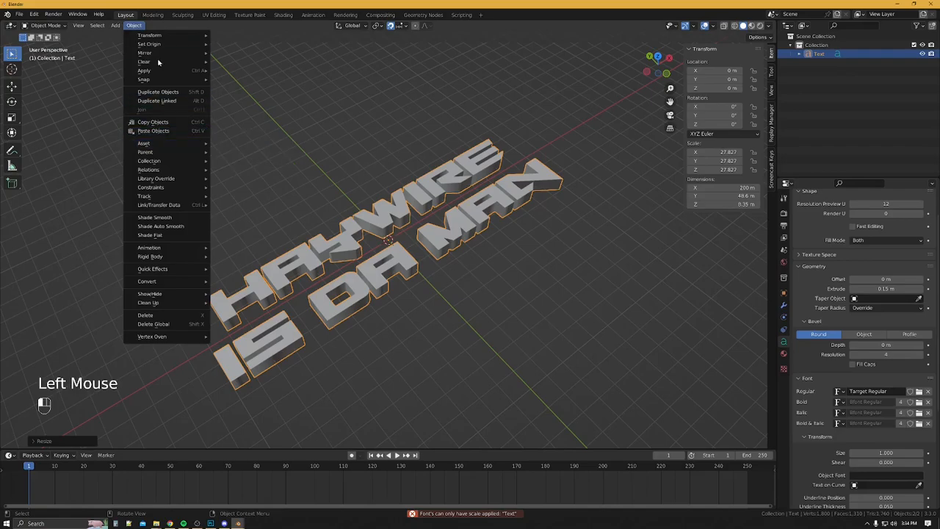
mouse_move(161, 37)
mouse_move(171, 282)
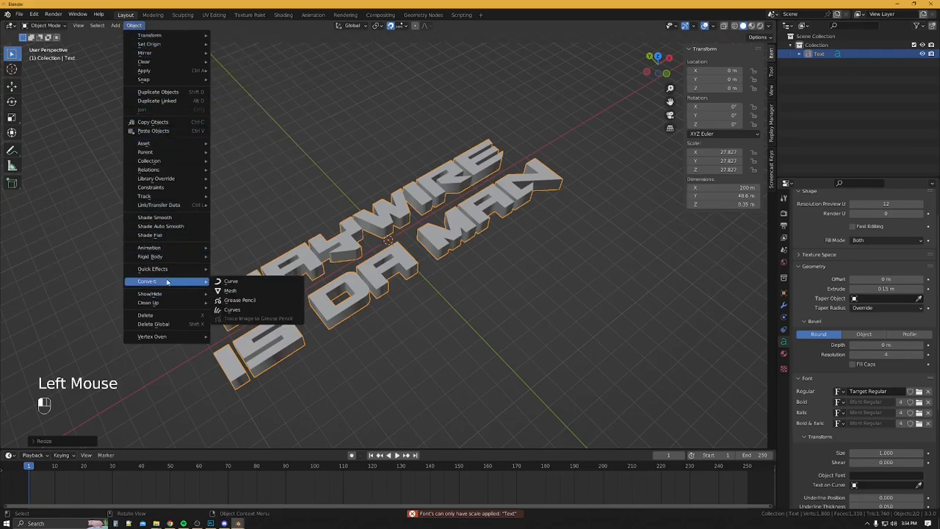
left_click(265, 291)
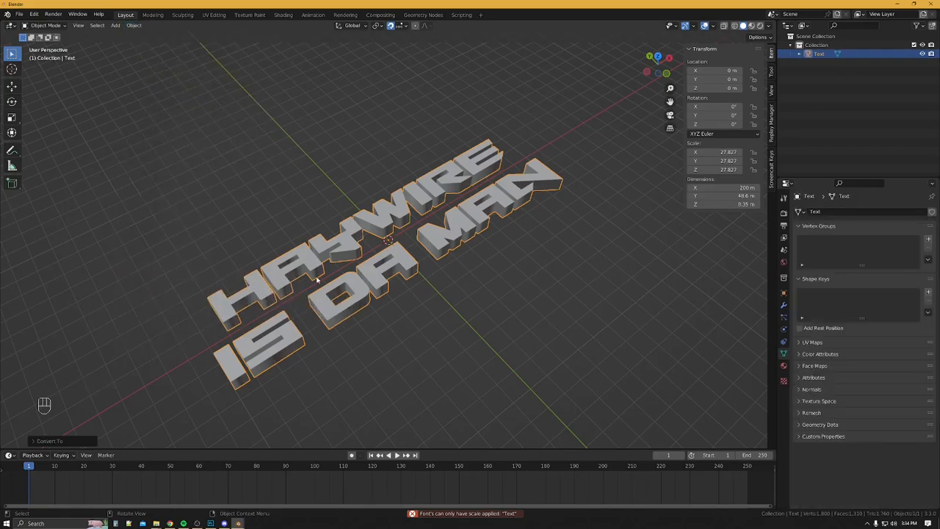
key("ctrl+a")
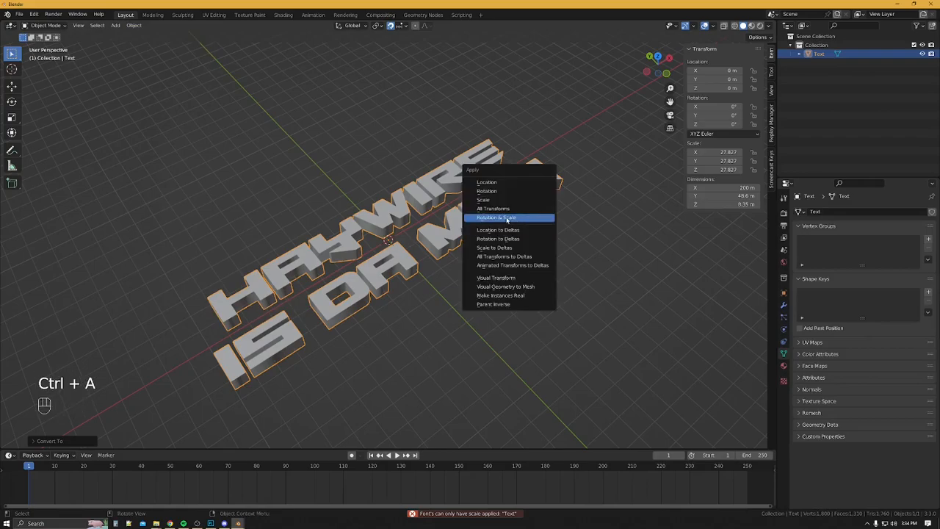
left_click(507, 219)
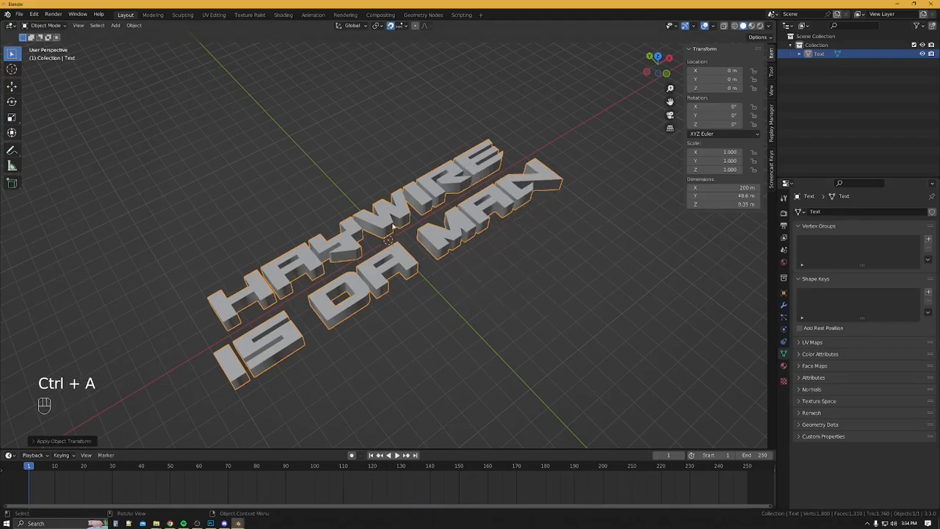
Show the text mesh in Material Preview shading
middle_click_drag(459, 356, 511, 346)
left_click(751, 26)
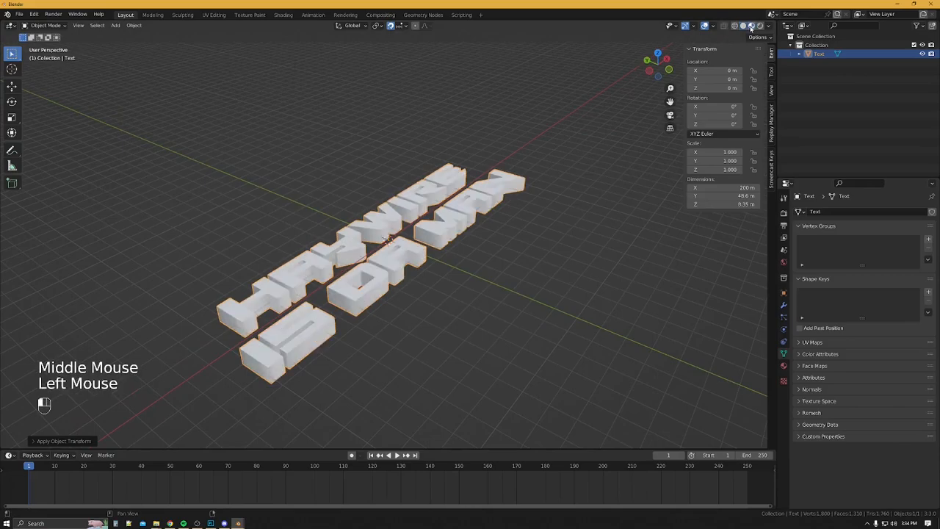
middle_click_drag(575, 319, 632, 315)
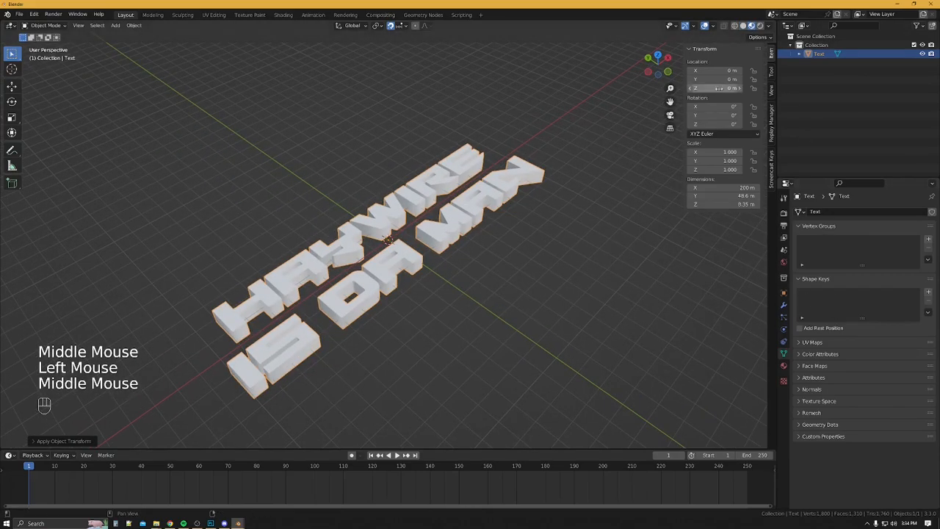
Split the 3D viewport into two areas and make the new area a UV Editor
left_click_drag(767, 23, 365, 36)
left_click(380, 26)
left_click(399, 71)
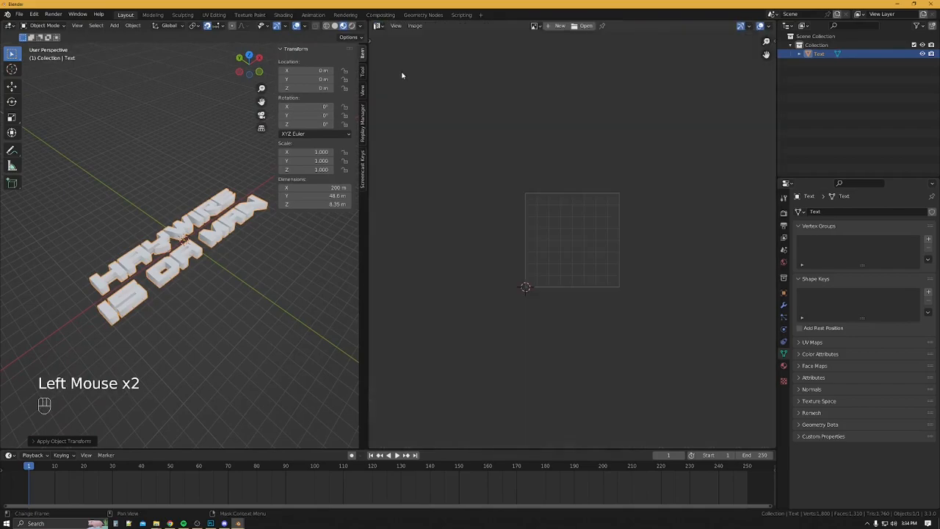
scroll(624, 298, "up", 2)
scroll(624, 299, "down", 1)
Create a new material on the text mesh with metal1.jpg from the "text tut" folder as its base color image texture
left_click(783, 365)
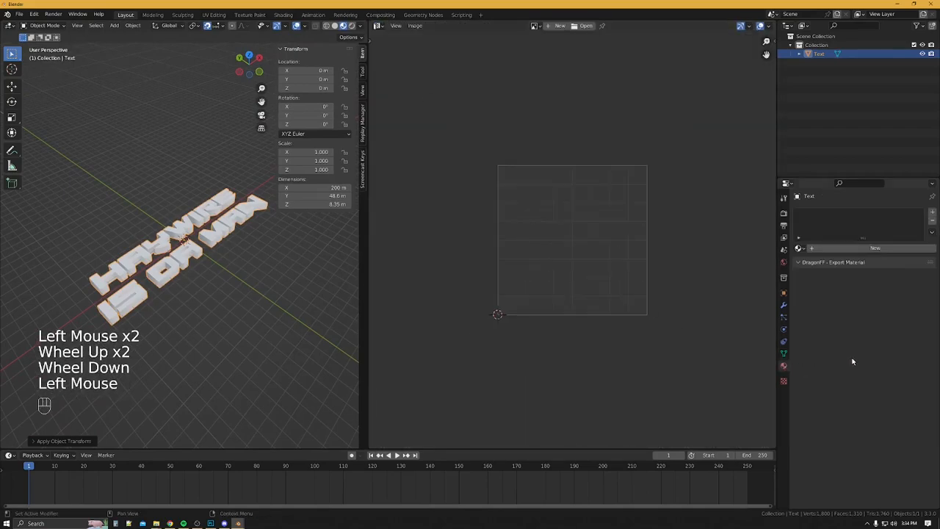
left_click(844, 248)
left_click_drag(854, 323, 667, 384)
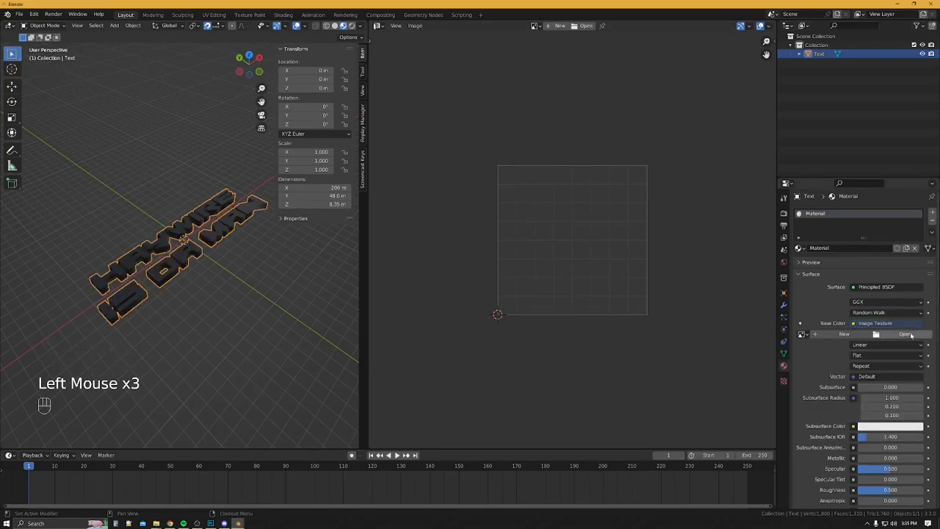
left_click(897, 335)
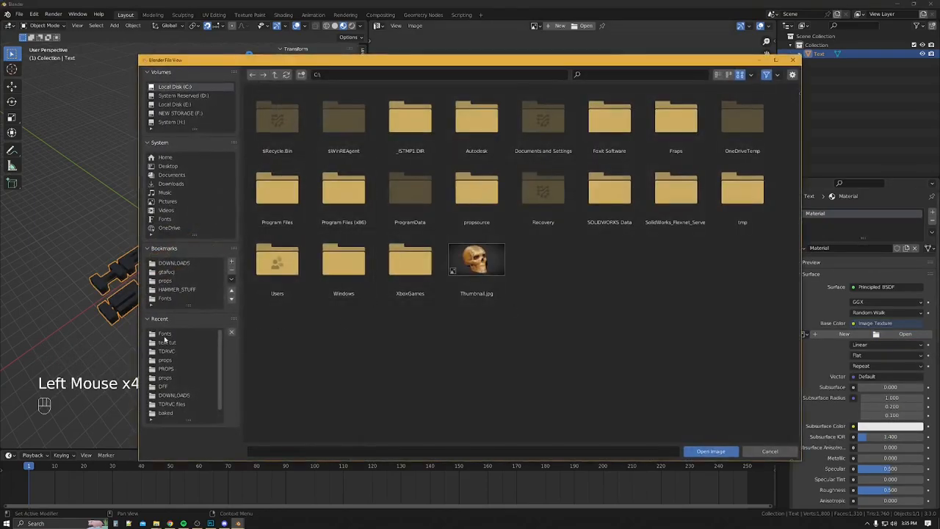
left_click(167, 343)
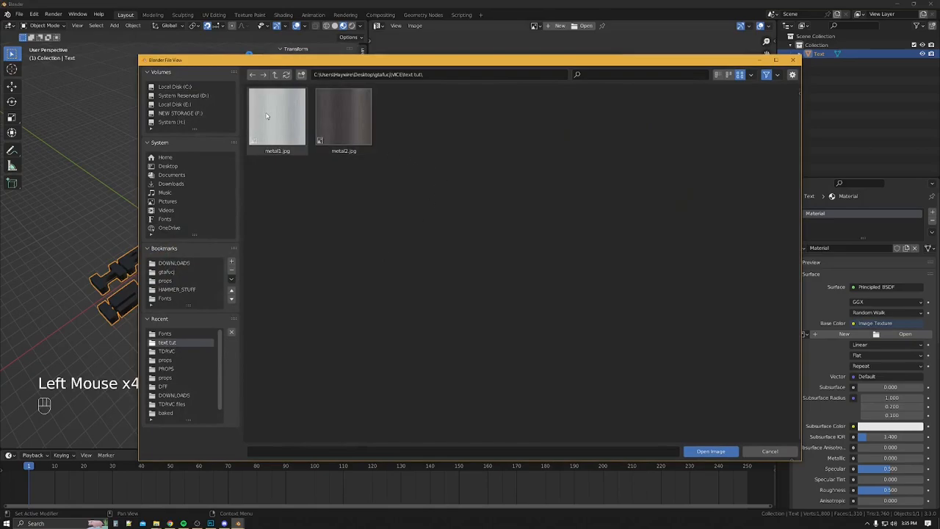
double_click(266, 116)
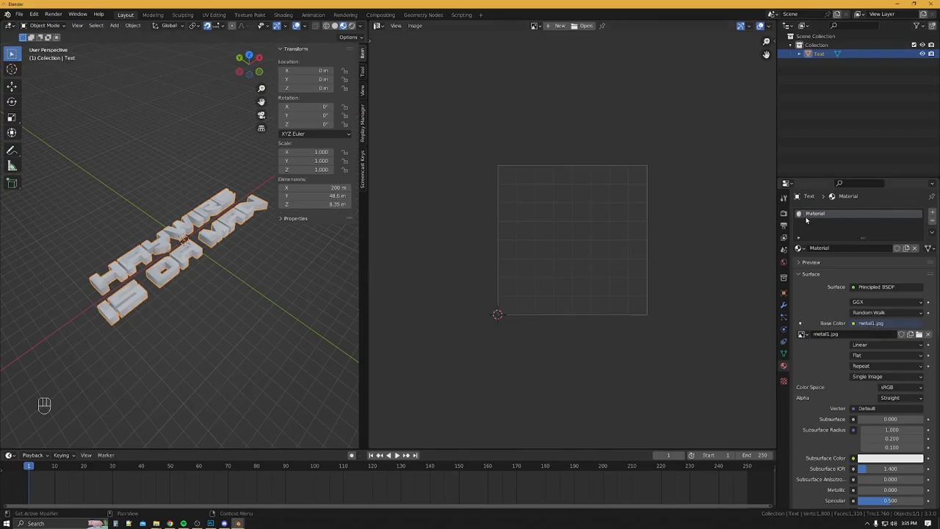
scroll(195, 335, "up", 2)
scroll(198, 336, "down", 1)
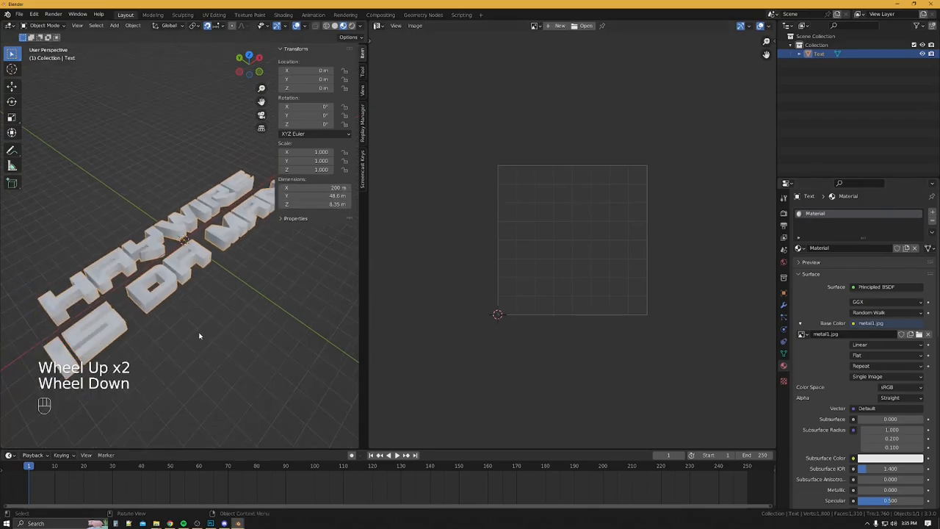
Widen the 3D viewport by shifting its border with the UV Editor so the whole text fits
scroll(273, 279, "down", 1)
scroll(370, 267, "up", 2)
left_click(358, 265)
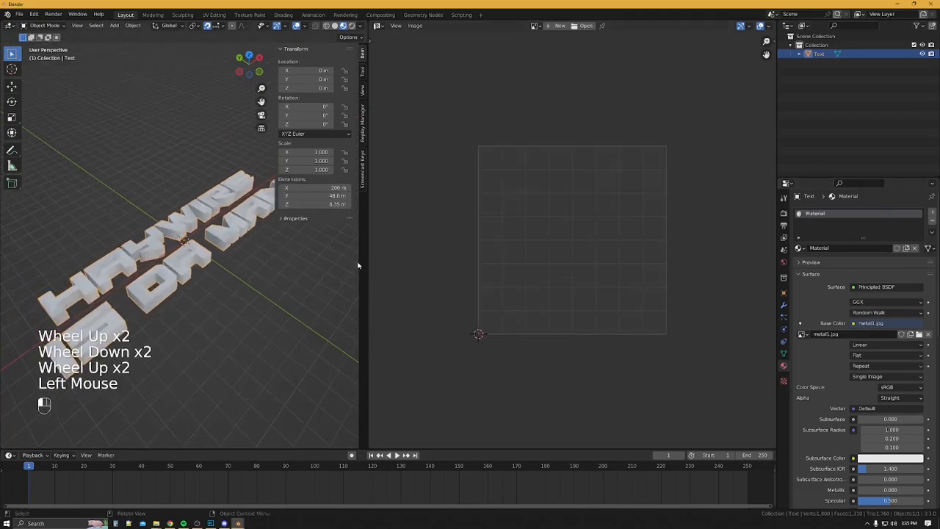
left_click_drag(368, 260, 501, 260)
middle_click_drag(367, 246, 306, 264)
left_click(306, 264)
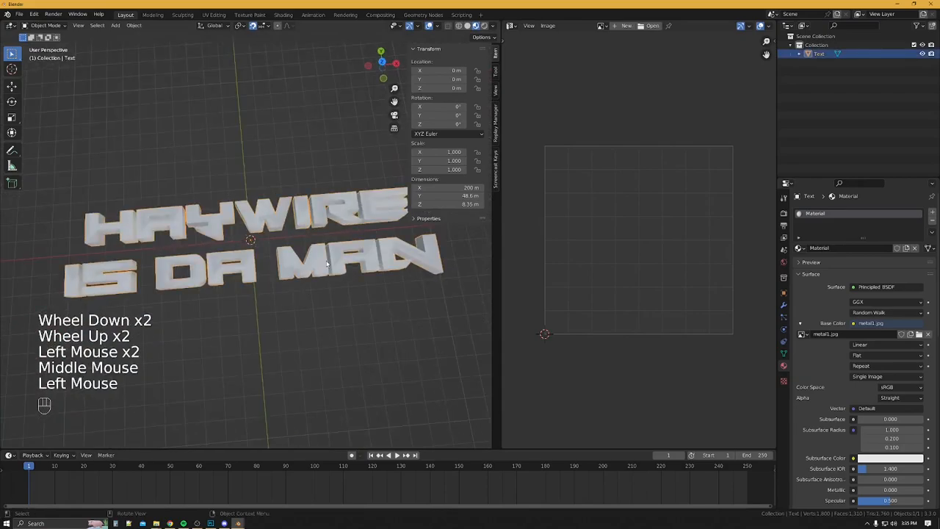
Select the whole text mesh in Edit Mode and map its UVs with Project from View from the top
key("Tab")
key("a")
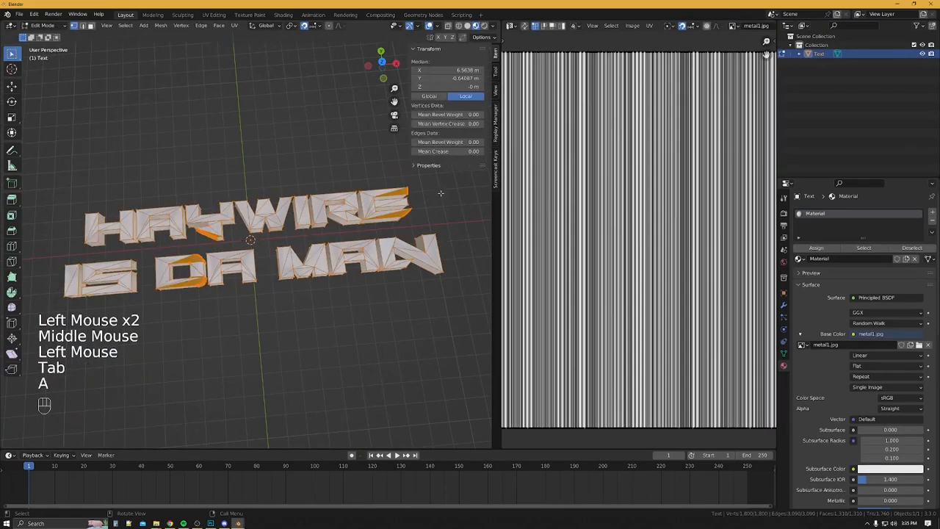
left_click(382, 63)
scroll(382, 243, "up", 1)
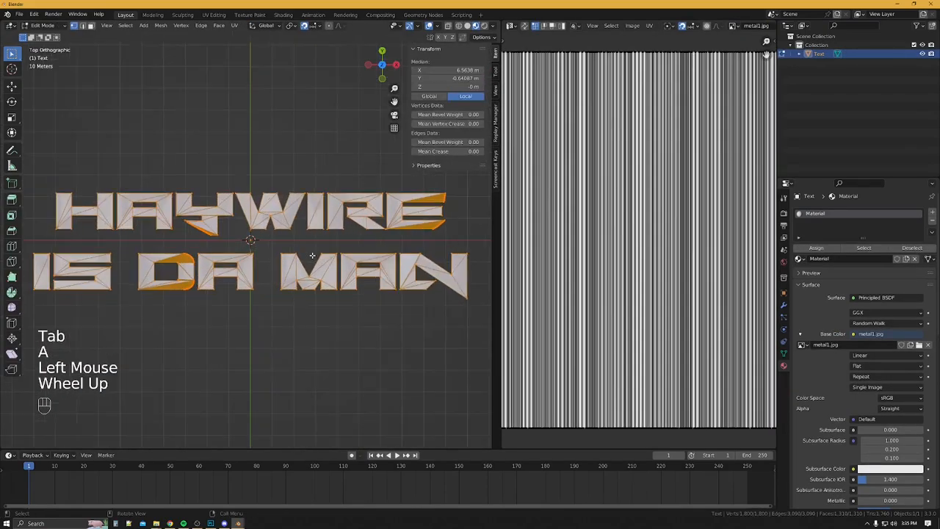
key("u")
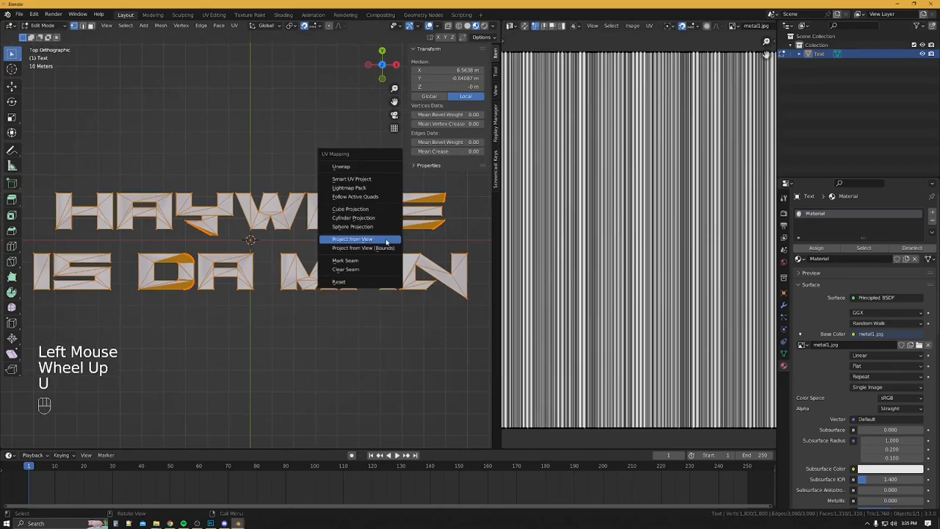
left_click(353, 239)
scroll(654, 267, "down", 2)
scroll(653, 268, "up", 2)
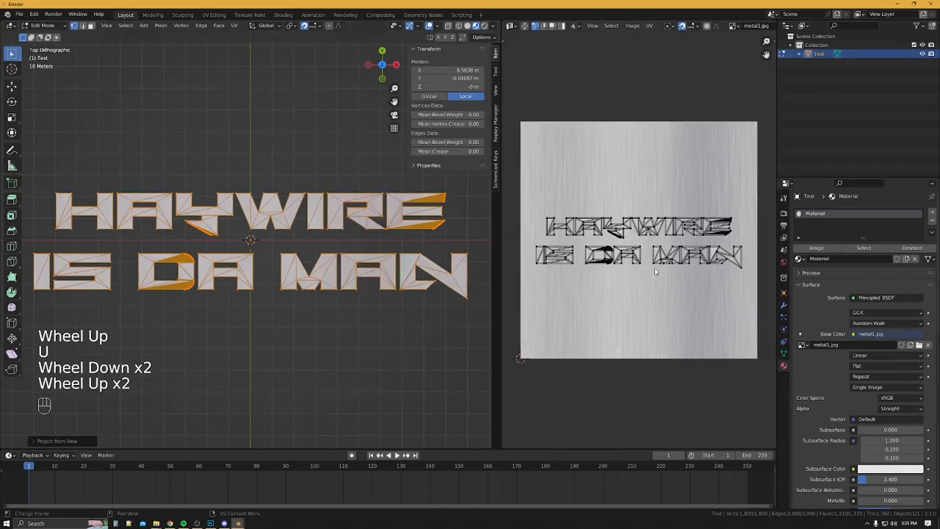
Scale all the UVs up by about 1.14 to span the image width, and return to Object Mode
key("s")
key("a")
key("s")
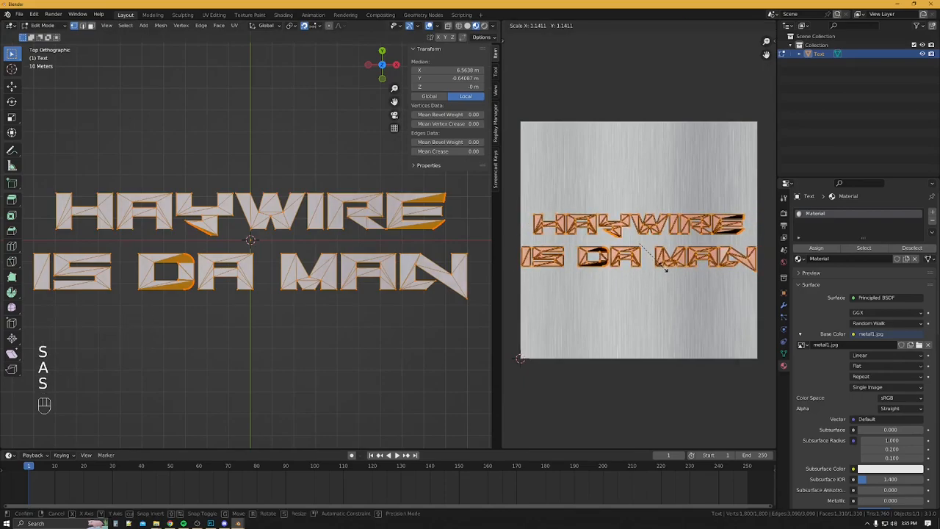
left_click(664, 269)
key("Tab")
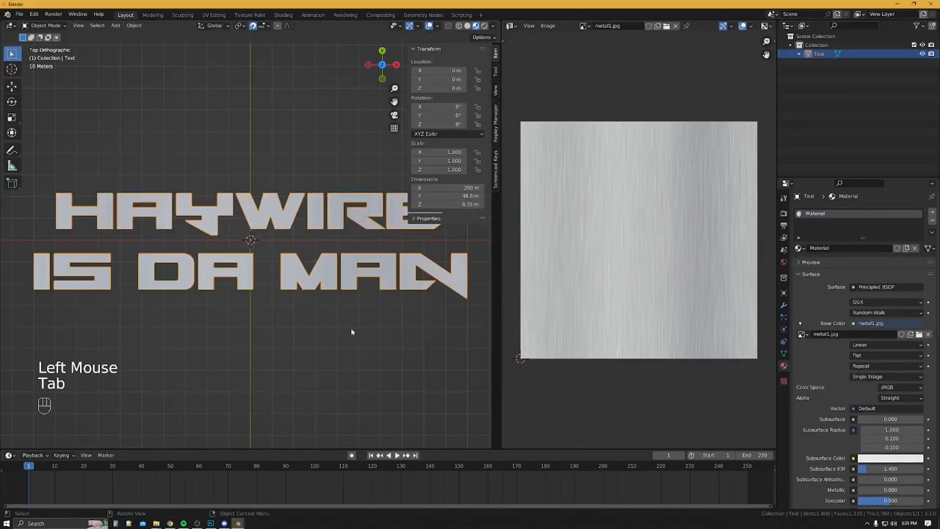
Add a second material slot with a new material using metal2.jpg from the "text tut" folder as its base color image texture
middle_click_drag(376, 331, 376, 291)
left_click(933, 213)
left_click(866, 262)
left_click(853, 338)
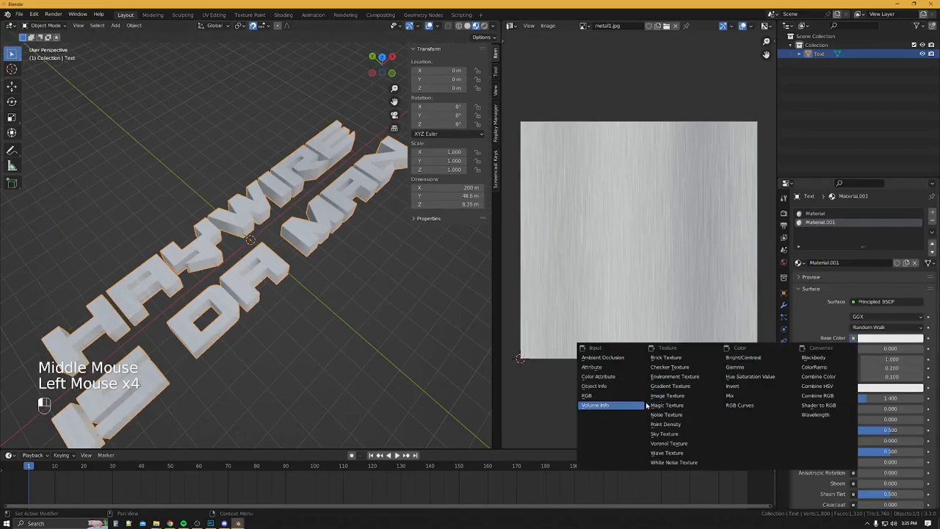
left_click(667, 395)
left_click(905, 349)
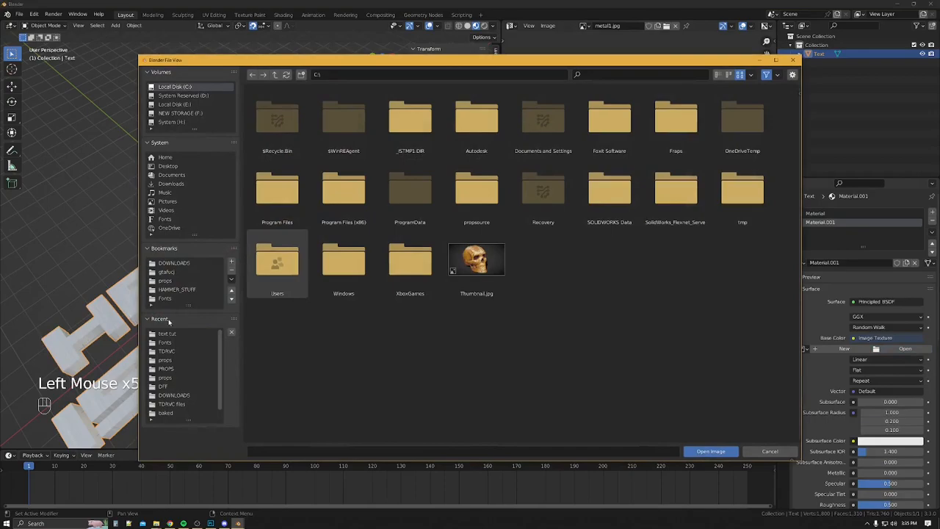
left_click(169, 333)
double_click(342, 111)
scroll(213, 348, "down", 1)
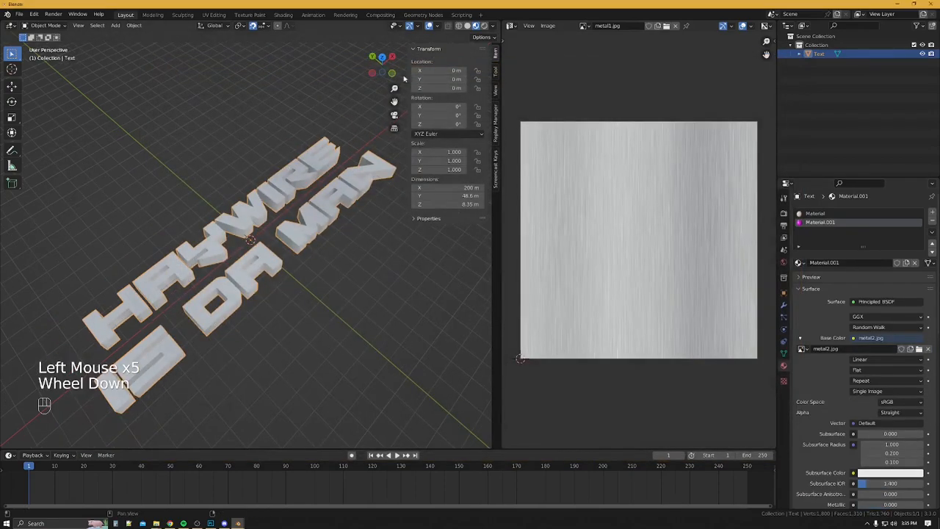
Select all the letters' side faces from the left view with X-ray on, and assign Material.001 to them
key("Tab")
middle_click_drag(330, 262, 359, 256)
left_click(358, 233)
left_click(376, 75)
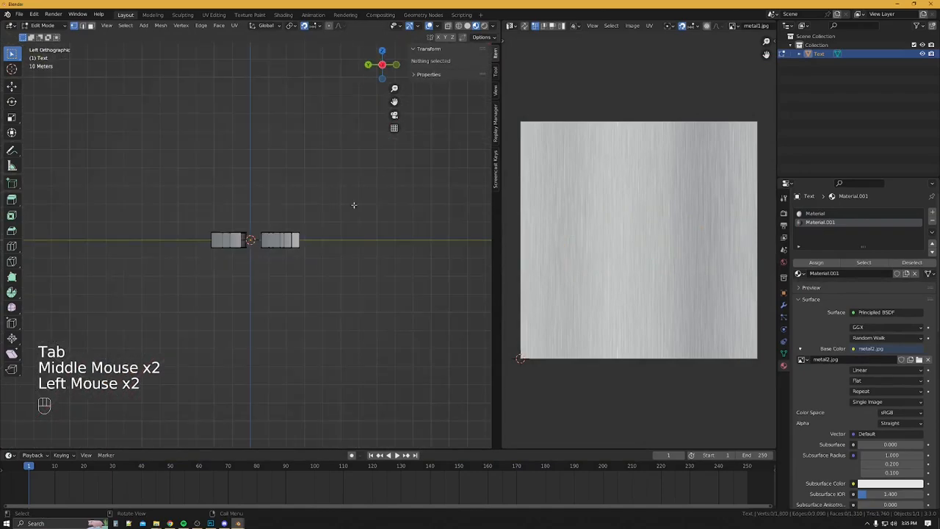
scroll(244, 251, "up", 5)
left_click(92, 27)
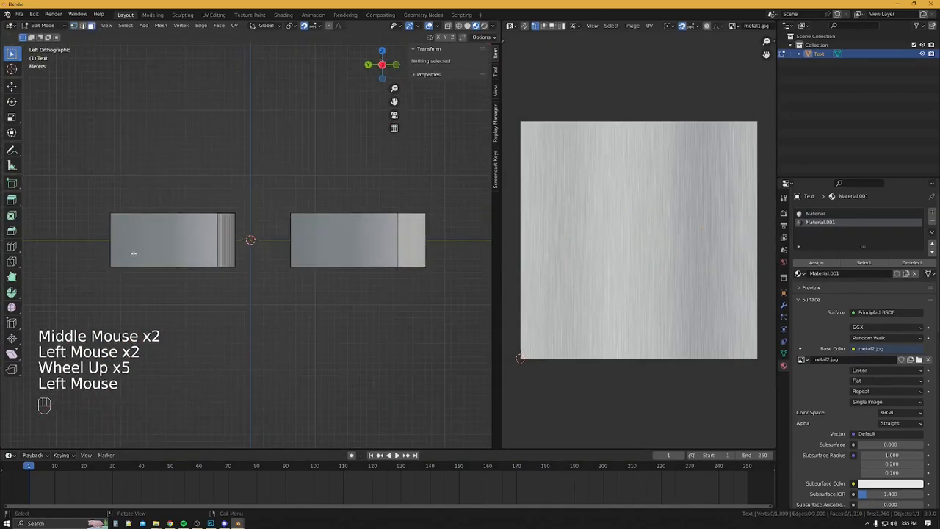
key("Tab")
key("Tab")
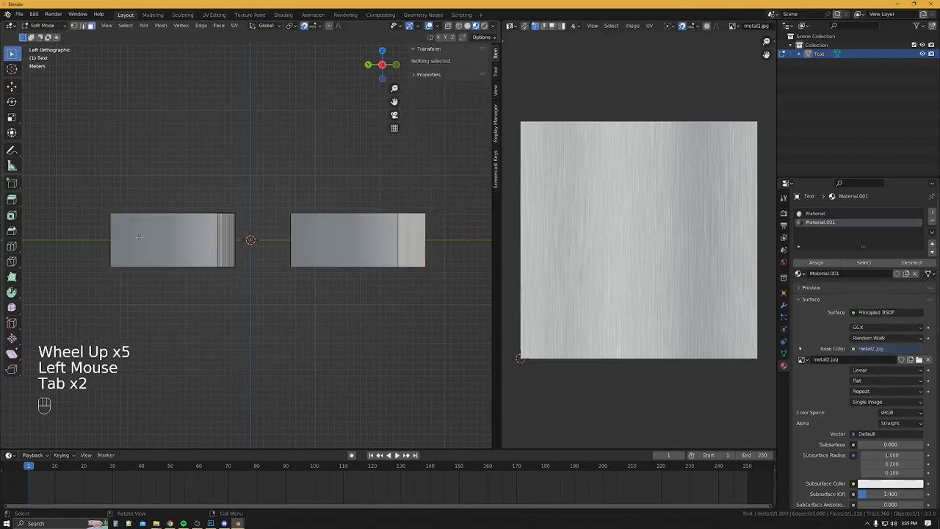
left_click(449, 27)
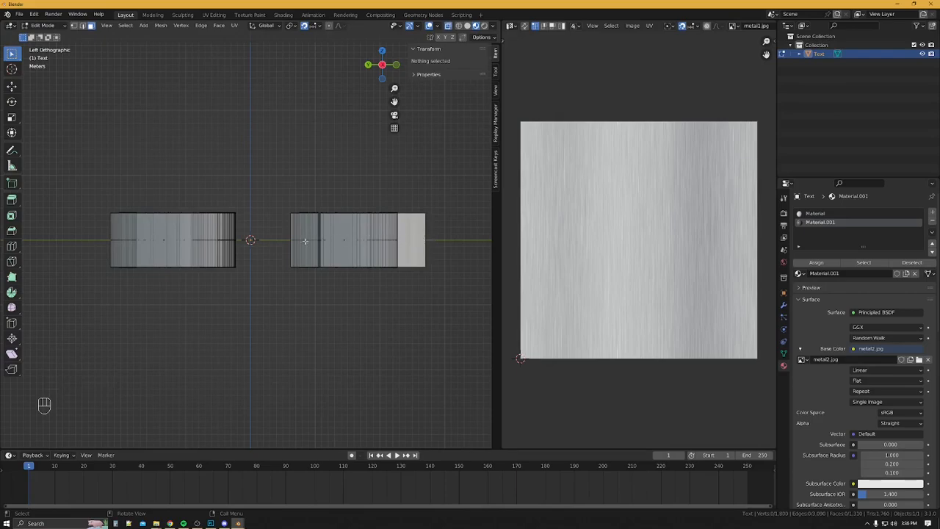
left_click_drag(118, 235, 429, 260)
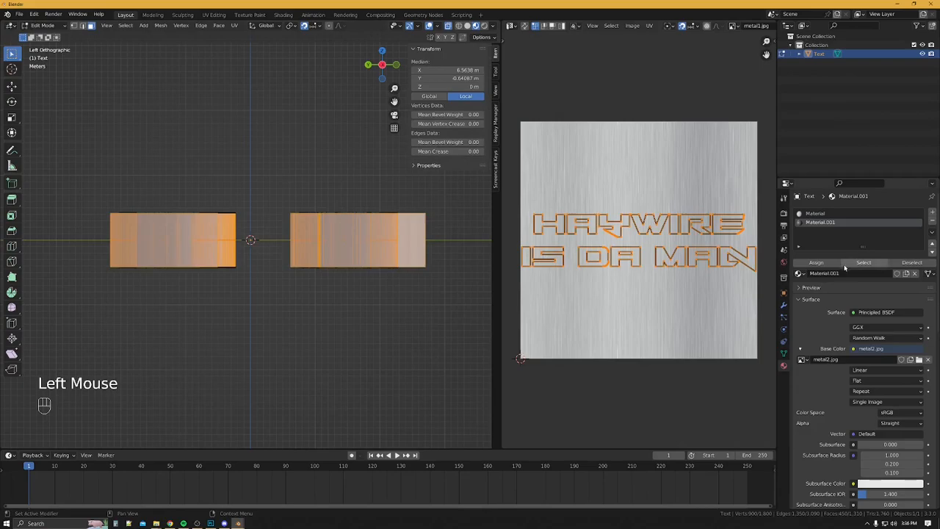
left_click(827, 266)
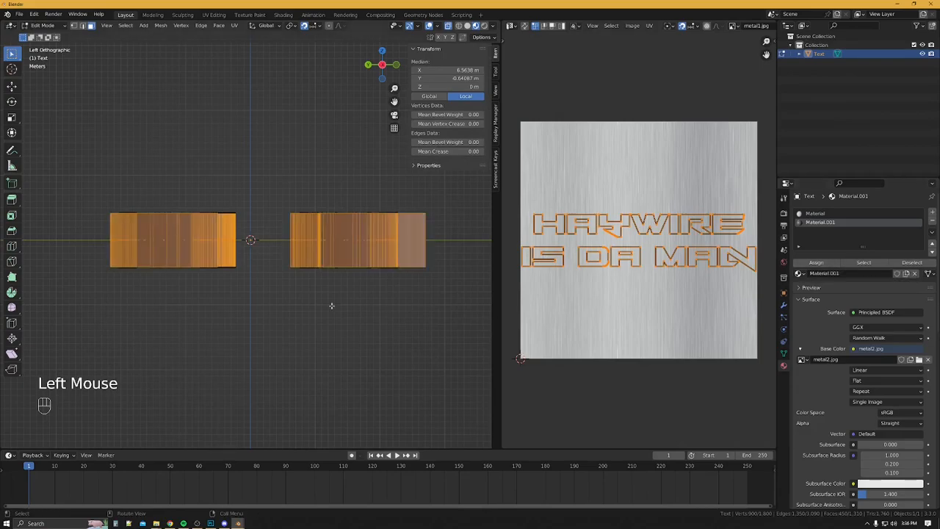
Unwrap the selected side faces of the letters and return to Object Mode
middle_click_drag(453, 276, 415, 301)
scroll(415, 301, "down", 2)
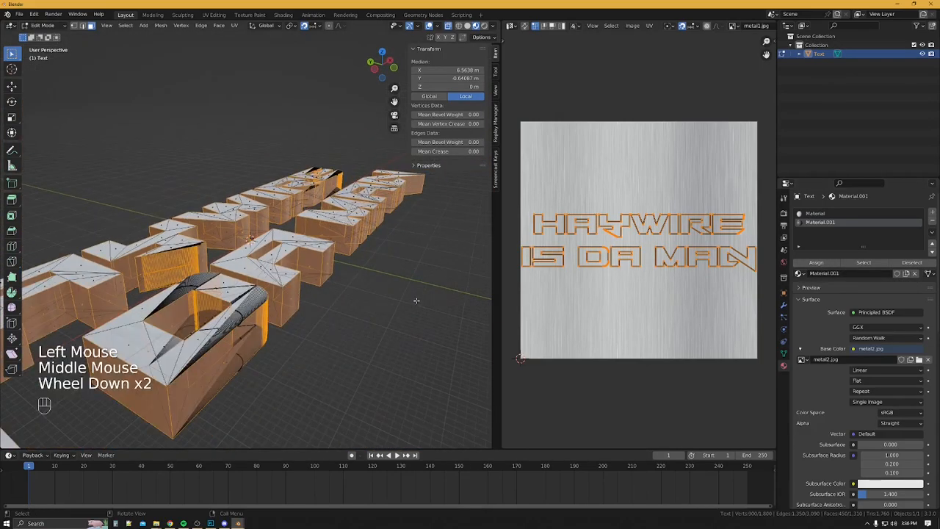
key("u")
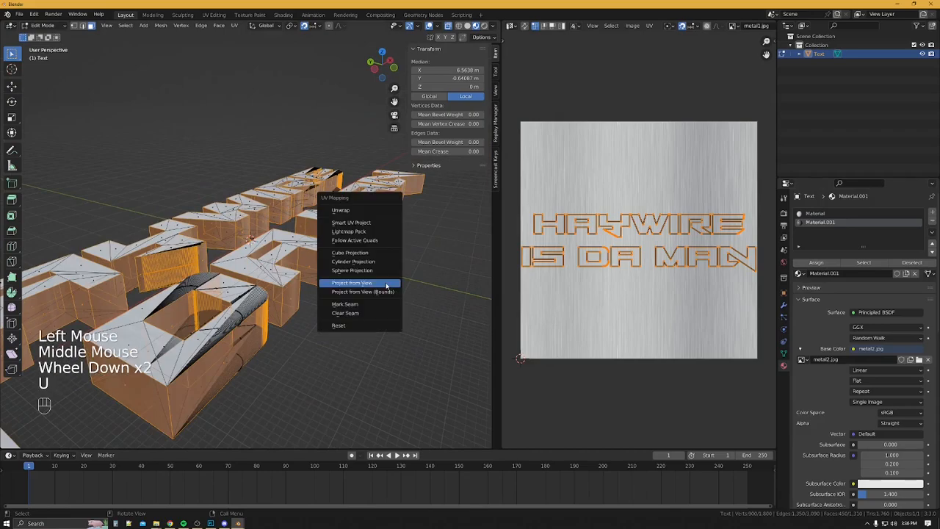
left_click(351, 212)
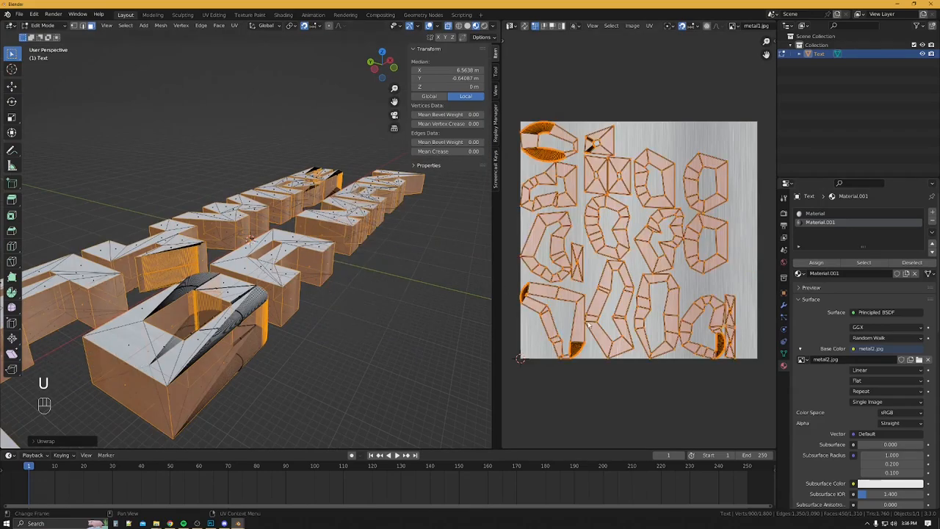
key("Tab")
Enlarge the 3D viewport over most of the UV Editor to show the textured text larger
middle_click_drag(366, 323, 434, 345)
scroll(371, 288, "down", 3)
scroll(434, 345, "down", 2)
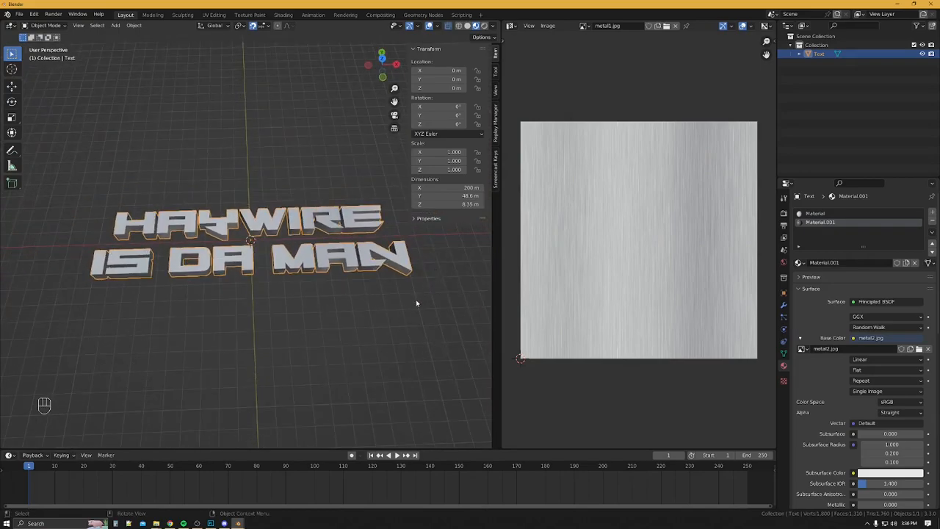
scroll(416, 303, "up", 2)
scroll(416, 304, "down", 1)
left_click_drag(500, 238, 725, 238)
scroll(468, 315, "down", 1)
scroll(468, 314, "up", 1)
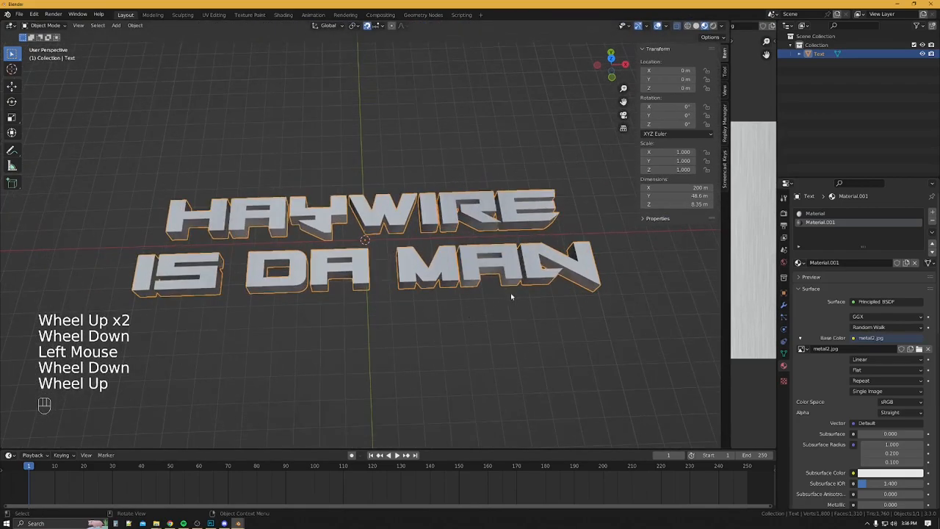
Add a cube at the center of the text and scale it up uniformly to about 9.72 m
key("shift+a")
mouse_move(477, 245)
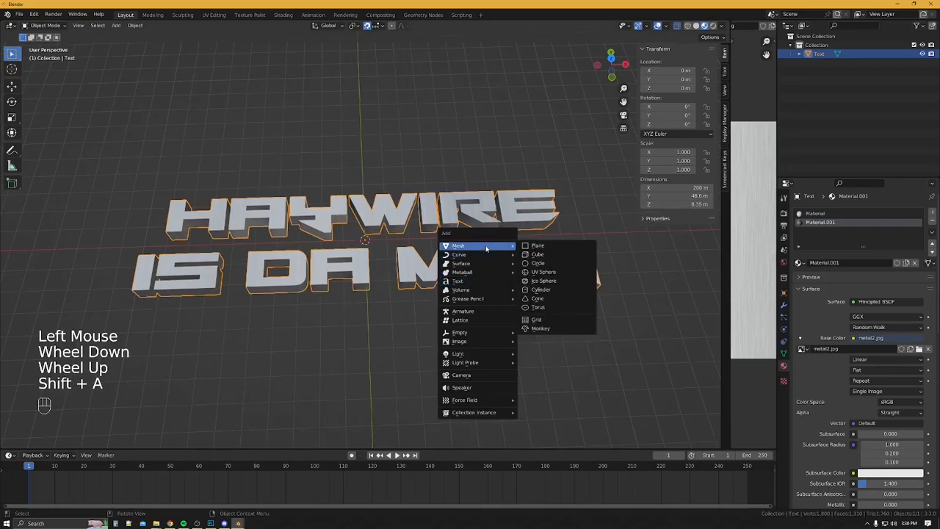
left_click(538, 254)
middle_click_drag(577, 294, 400, 314)
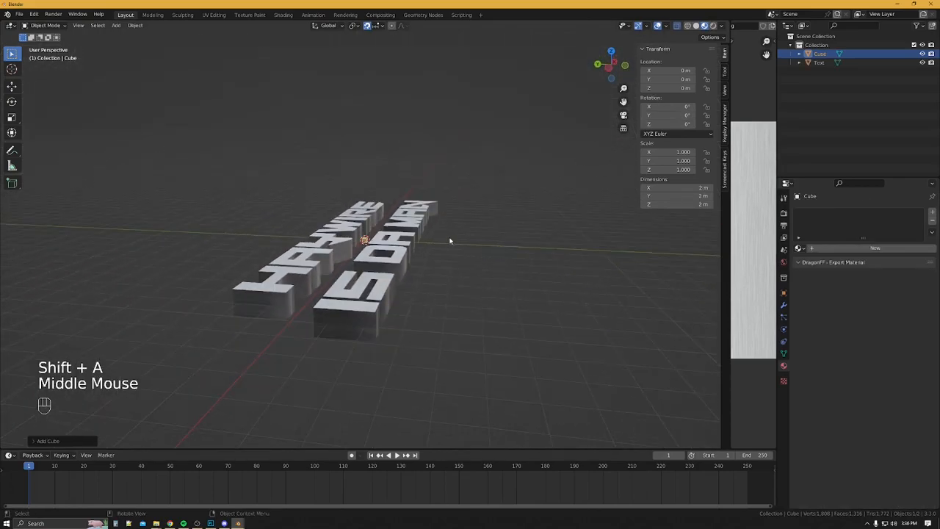
key("s")
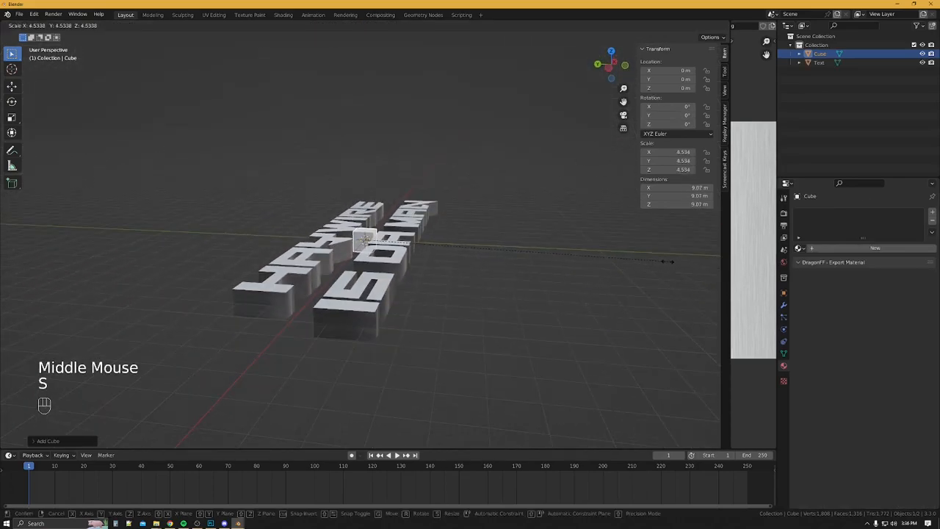
left_click(691, 264)
Stretch the cube to about 44.8 m along Y and about 201 m along X to cover the text
middle_click_drag(690, 264, 440, 236)
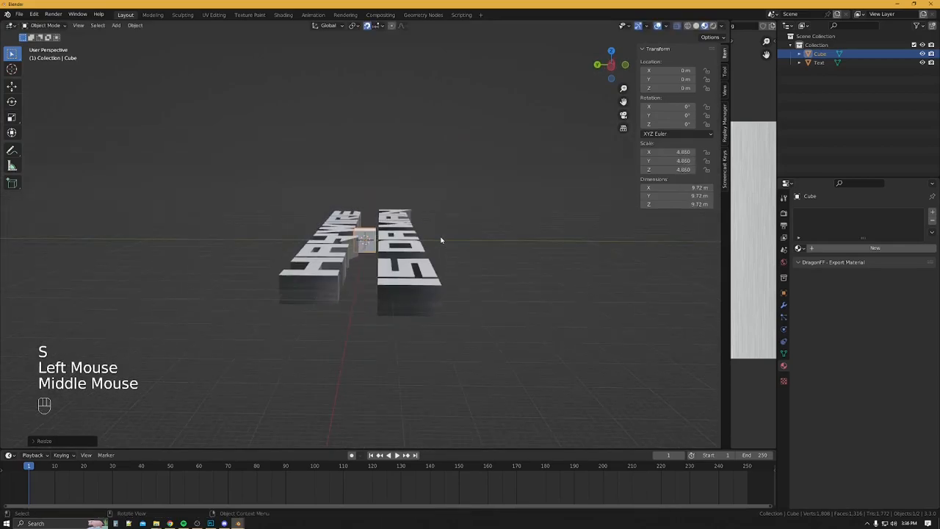
key("s")
key("y")
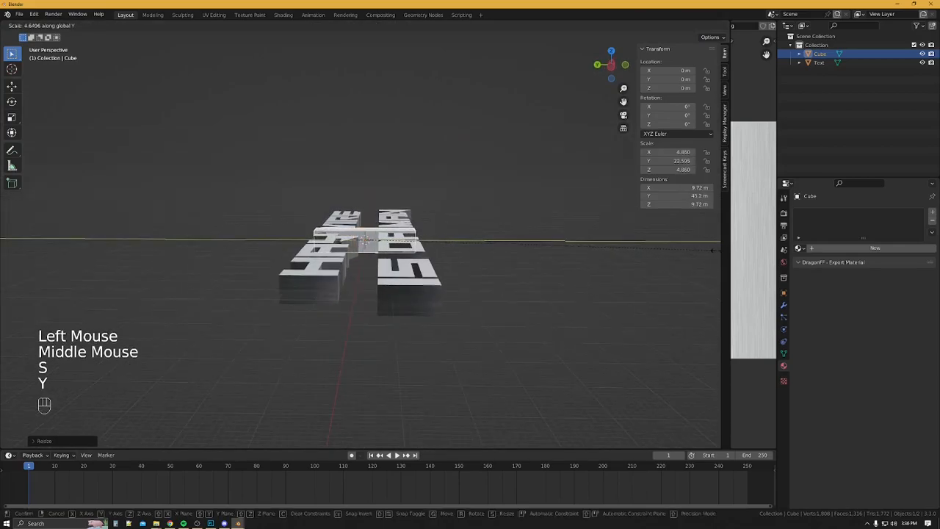
left_click(710, 251)
middle_click_drag(710, 251, 494, 312)
key("s")
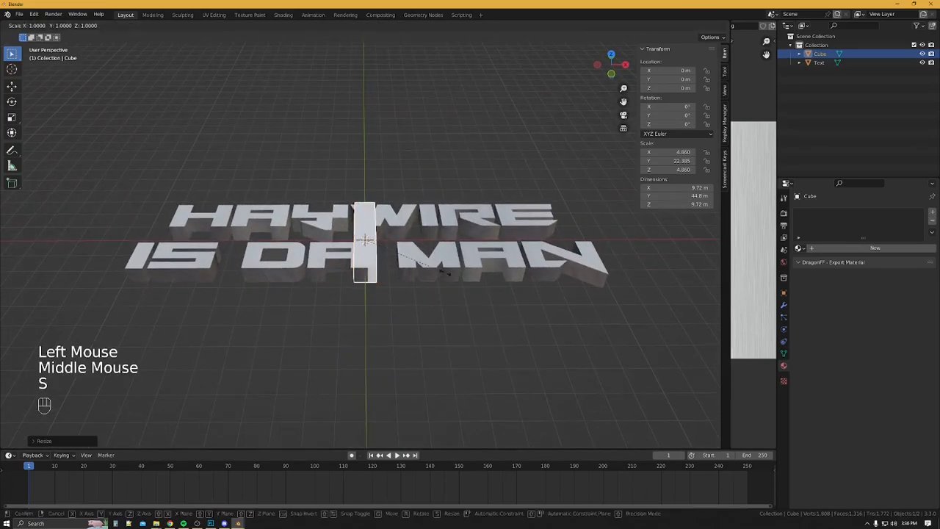
key("x")
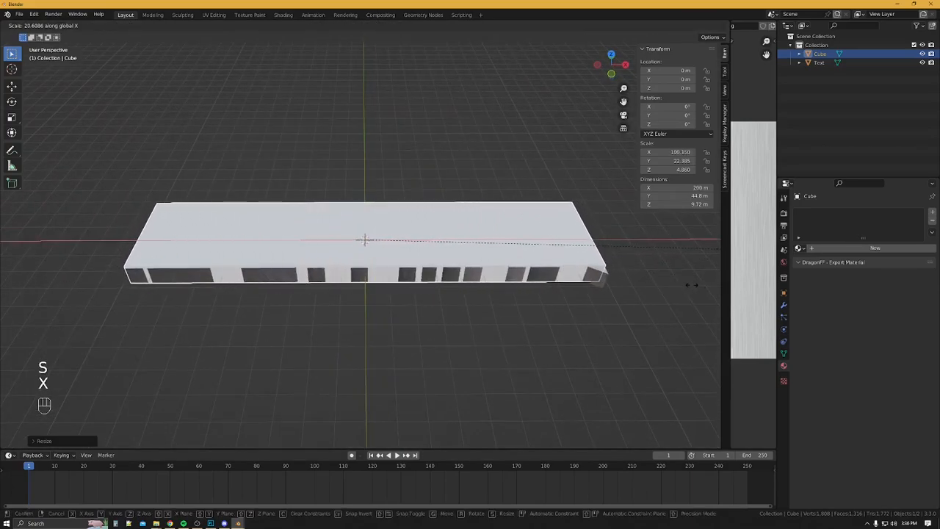
left_click(36, 287)
Widen the cube to about 50.5 m along Y and move it about -1.09 m along Y to enclose the letters
middle_click_drag(36, 287, 309, 310)
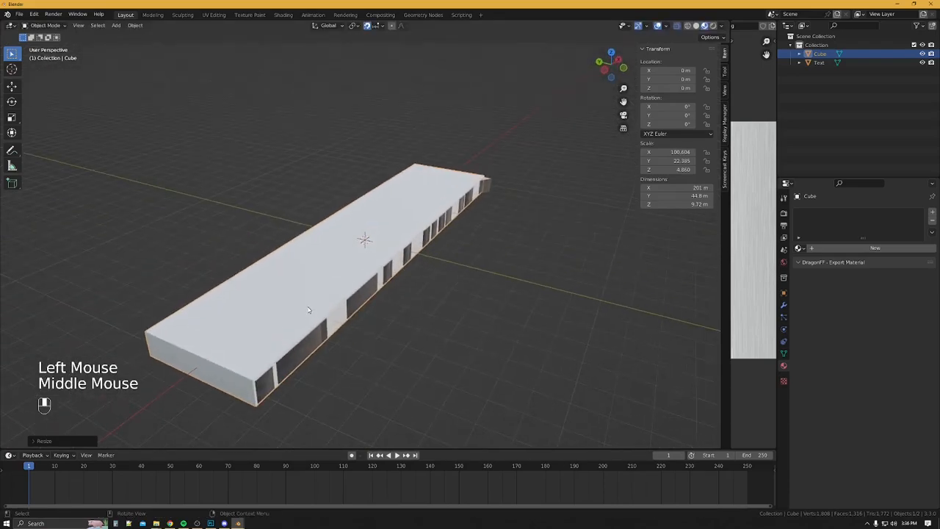
key("s")
key("y")
left_click(441, 295)
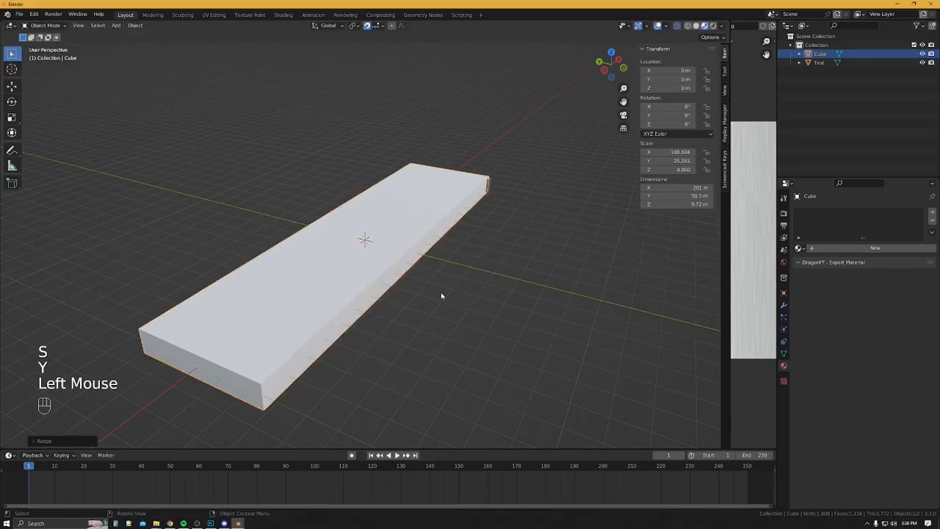
key("g")
key("y")
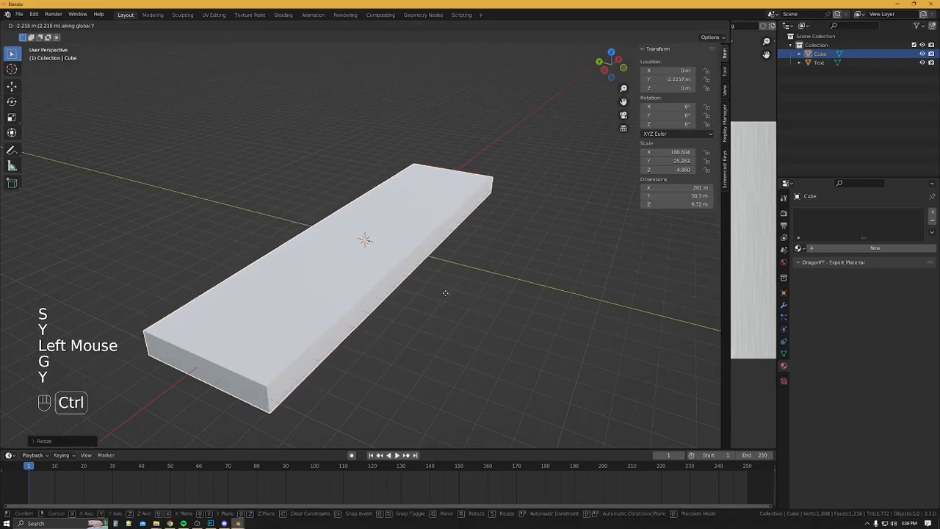
left_click(443, 292, "ctrl")
Apply the cube's rotation and scale
middle_click_drag(443, 292, 536, 294)
scroll(542, 294, "down", 1)
scroll(514, 291, "up", 1)
key("ctrl+a")
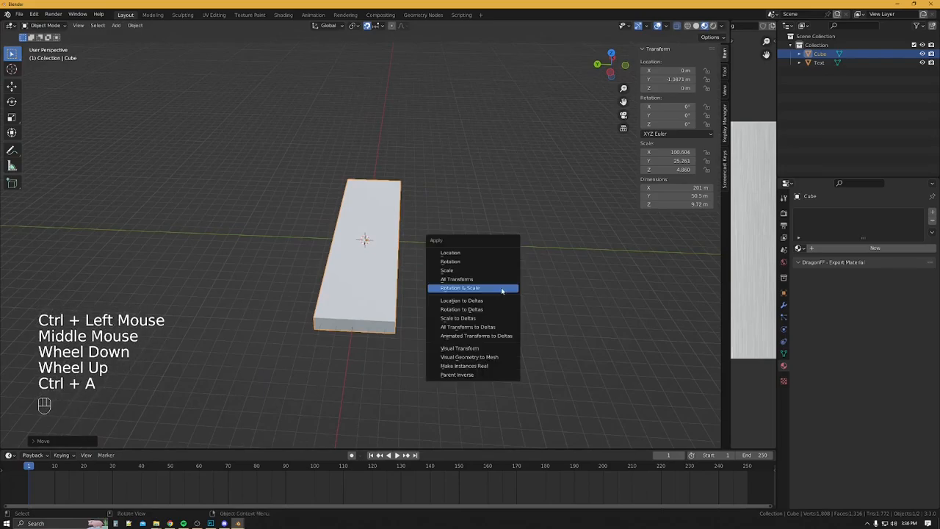
left_click(463, 289)
Set the cube's origin to the 3D cursor at the world center
middle_click_drag(593, 287, 516, 303)
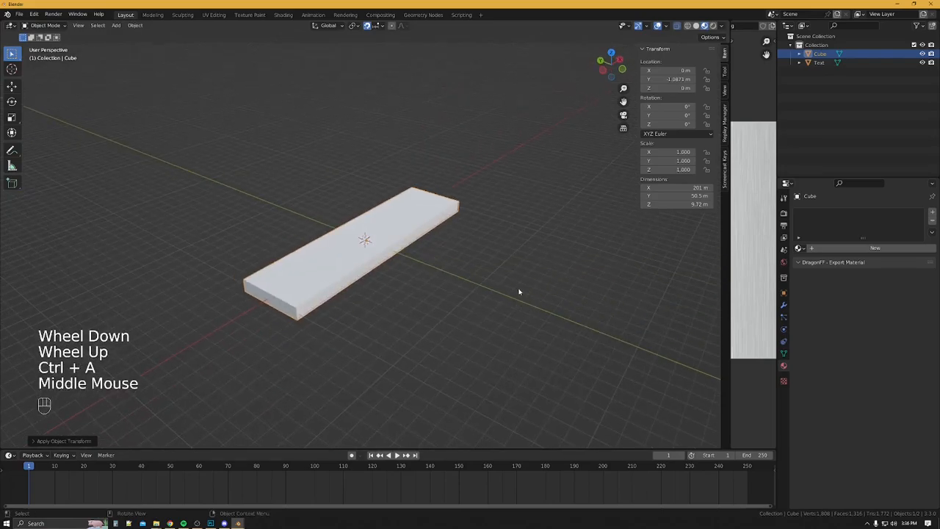
middle_click_drag(444, 248, 461, 239)
right_click(400, 204)
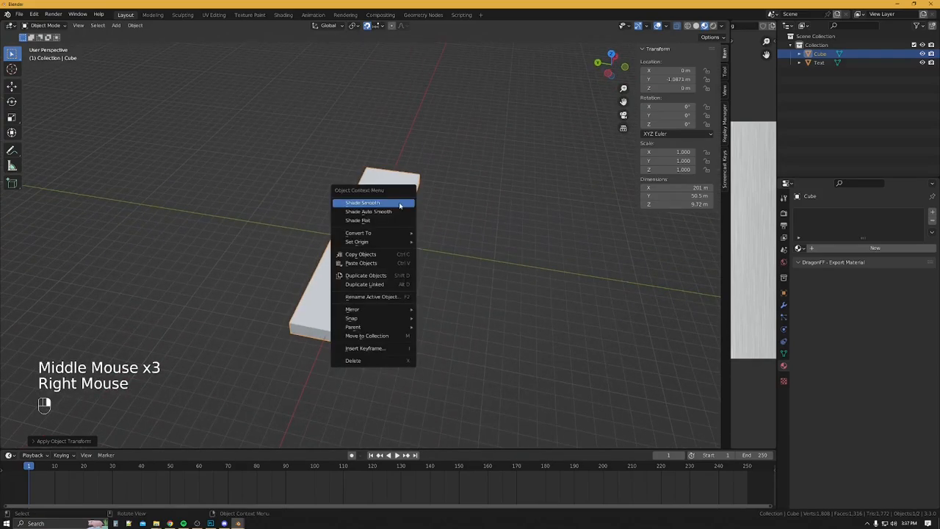
mouse_move(384, 242)
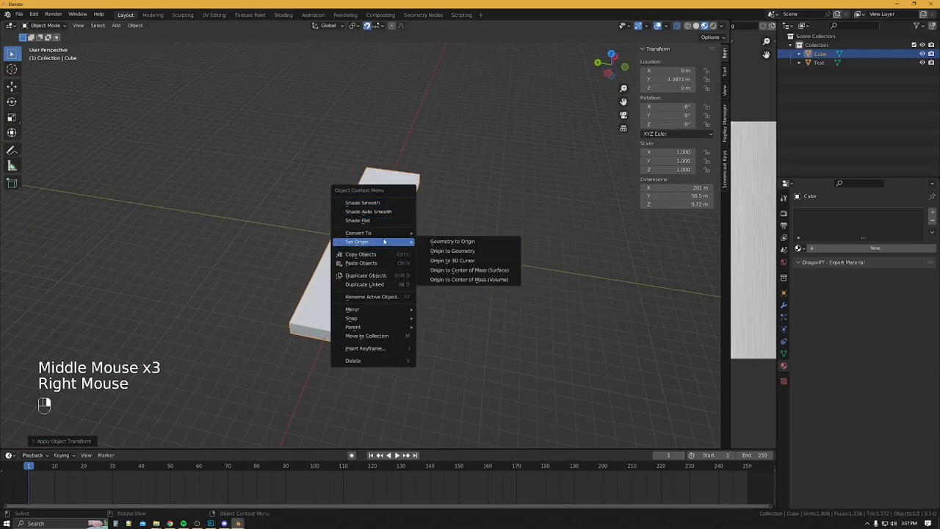
left_click(472, 263)
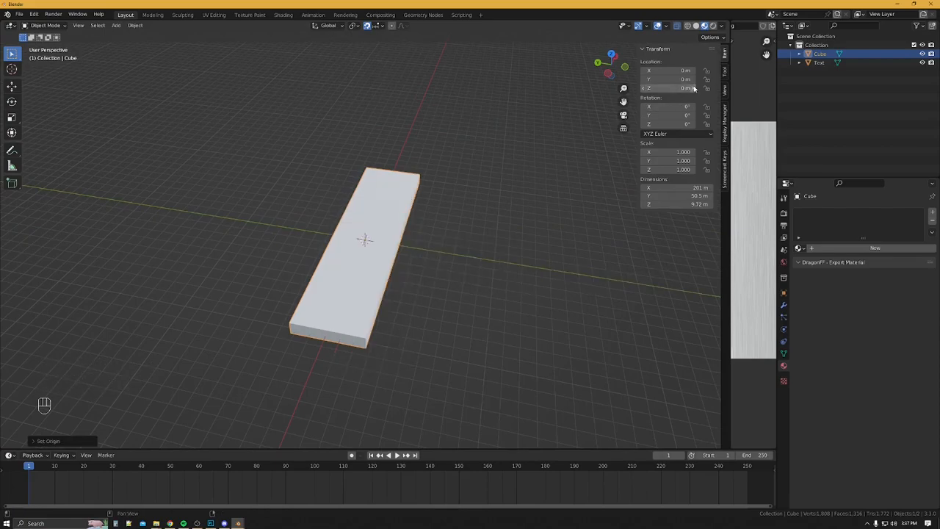
left_click_drag(683, 87, 661, 87)
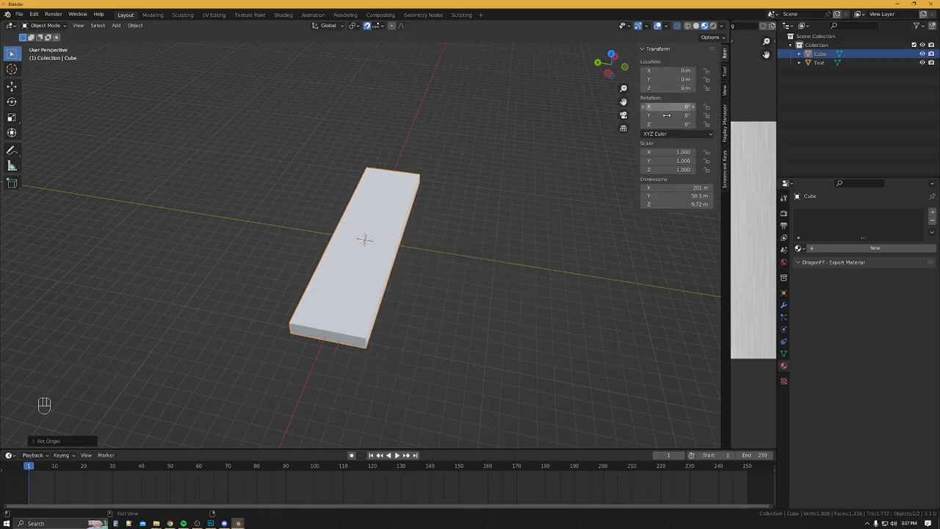
mouse_move(532, 325)
middle_mouse_down()
mouse_move(550, 285)
mouse_move(541, 249)
mouse_move(521, 311)
middle_mouse_up()
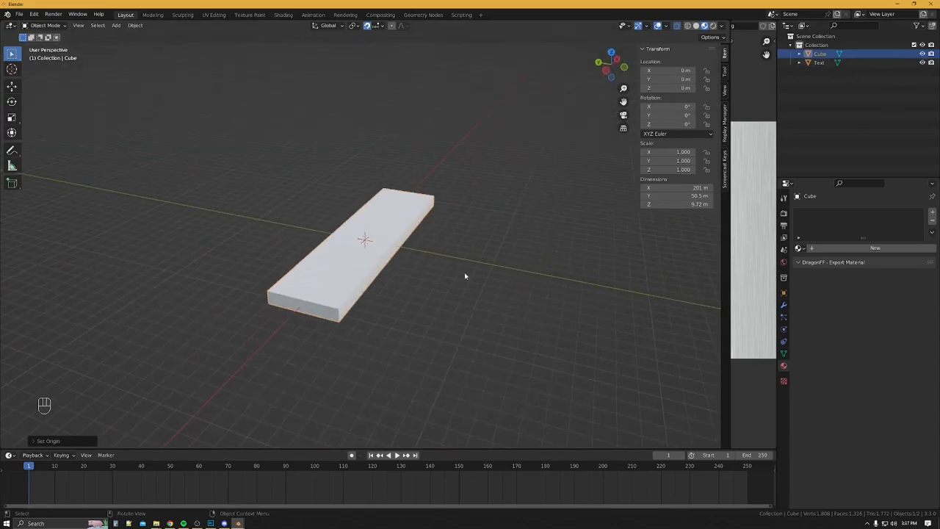
Hide the cube, add a Sun light and place it at about X 5 m, Y 53 m, Z 60 m
middle_click_drag(458, 272, 577, 228)
left_click(923, 54)
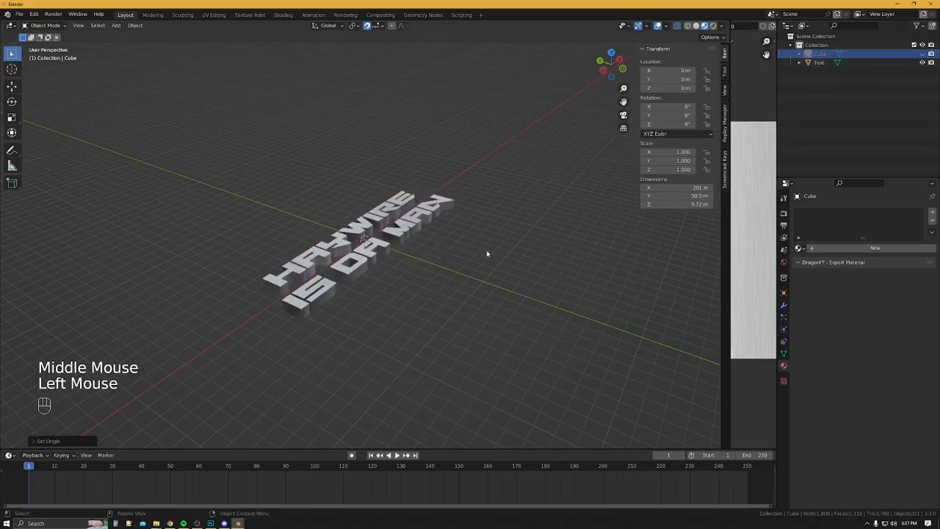
key("shift+a")
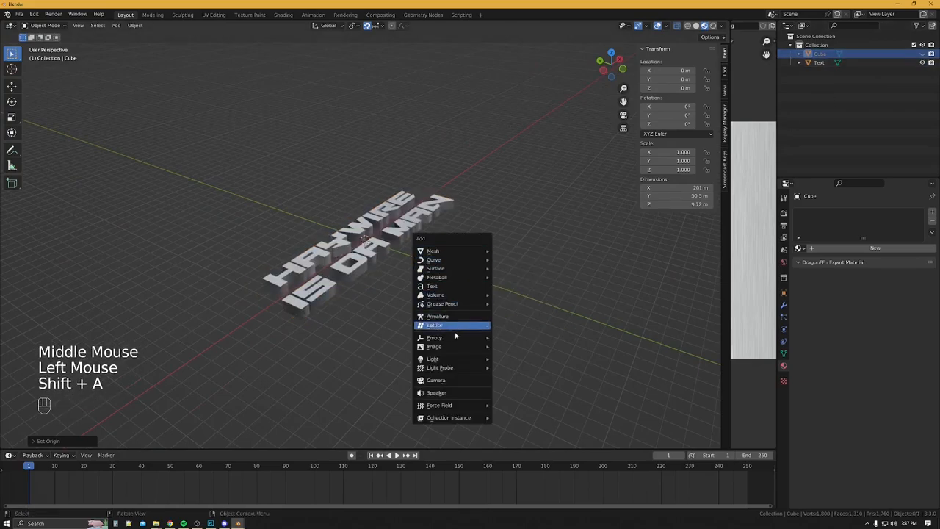
mouse_move(451, 359)
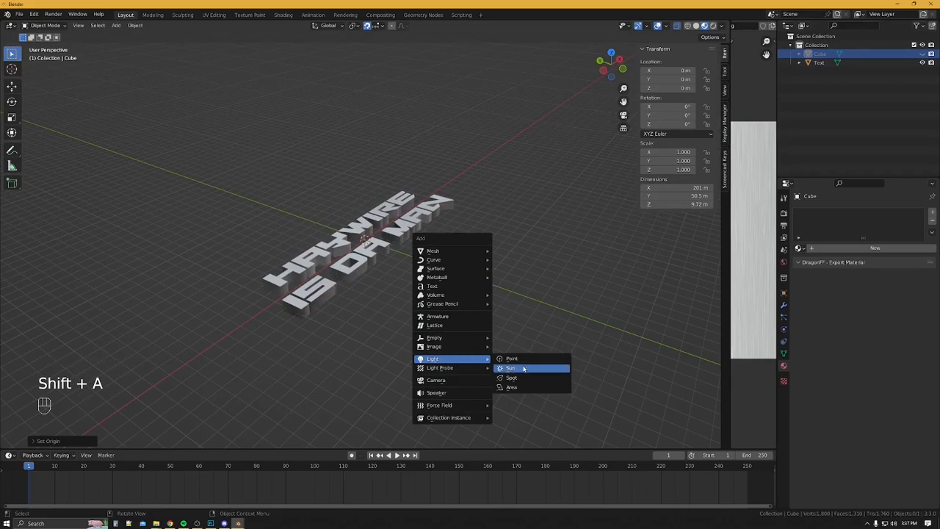
left_click(522, 371)
middle_click_drag(393, 321, 433, 295)
key("g")
left_click(381, 204)
Aim the sun light toward the text with a rotation of about -70.6° X, -12.5° Y and 23.1° Z
middle_click_drag(382, 203, 301, 211)
left_click_drag(297, 208, 312, 204)
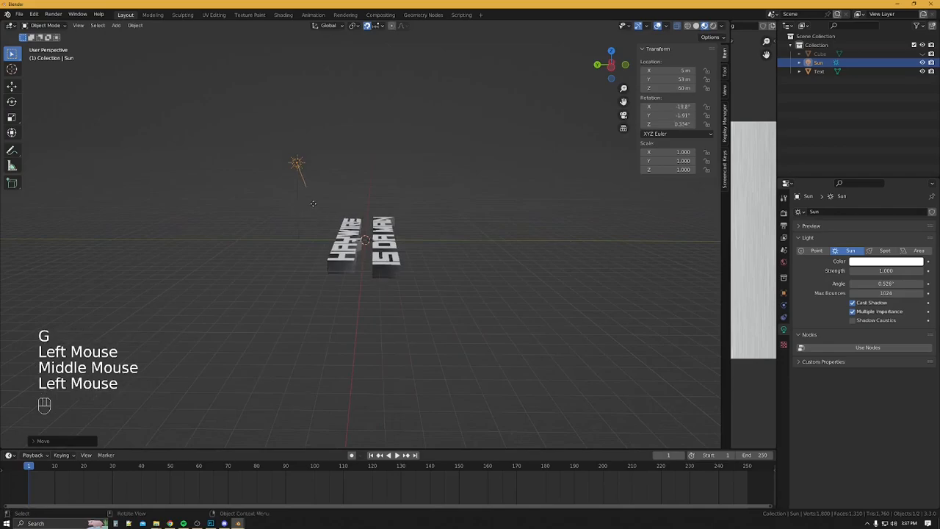
middle_click_drag(344, 190, 384, 208)
left_click_drag(335, 185, 337, 181)
middle_click_drag(338, 182, 315, 254)
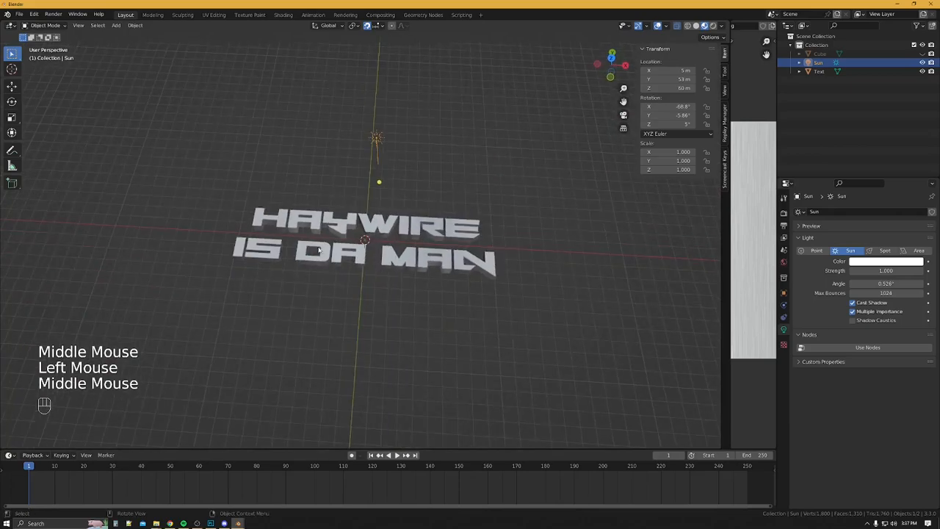
left_click_drag(380, 181, 392, 180)
middle_click_drag(369, 287, 478, 229)
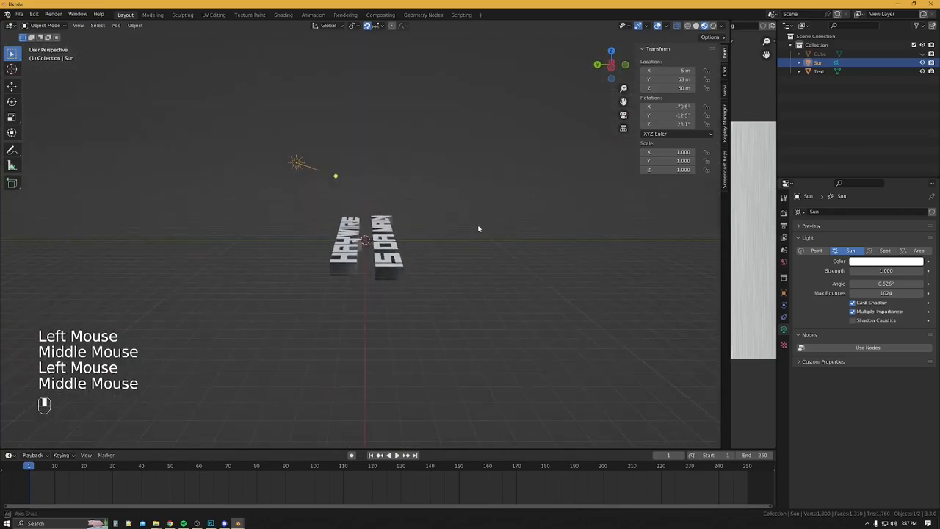
Unhide the cube and rotate it together with the text 90° about the global X axis
left_click(923, 54)
left_click(820, 54)
left_click(816, 72, "shift")
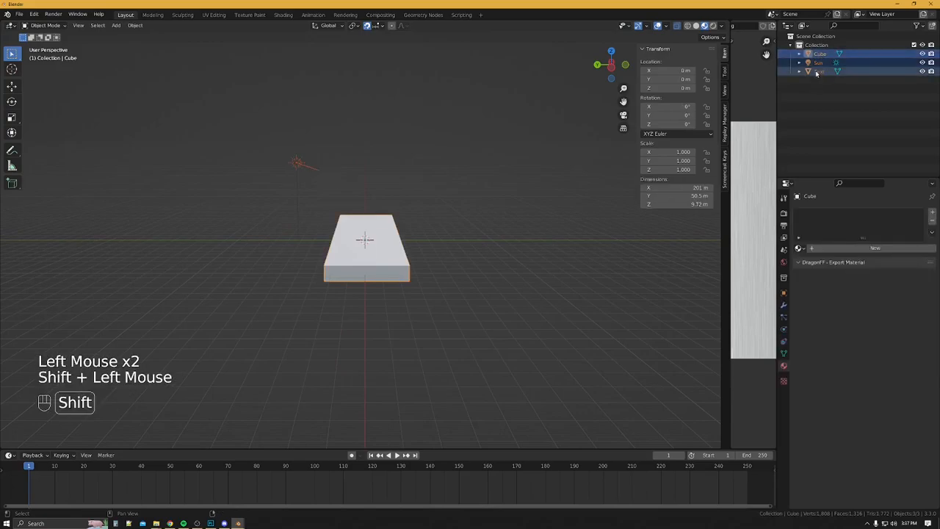
left_click(819, 54)
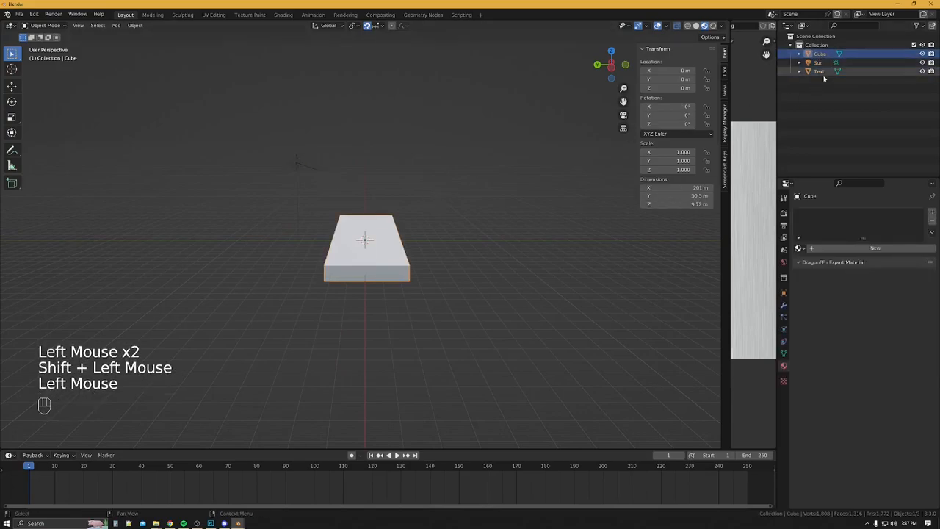
left_click(819, 71, "ctrl")
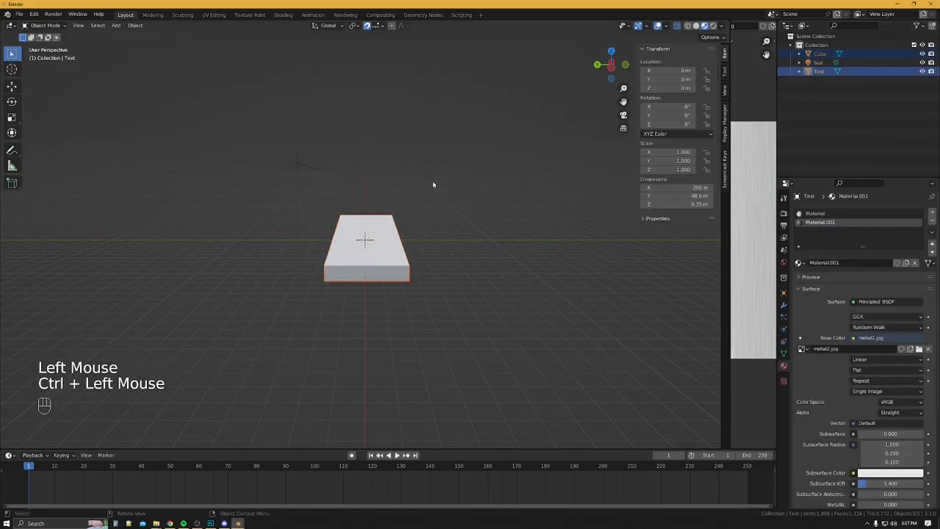
key("r")
key("x")
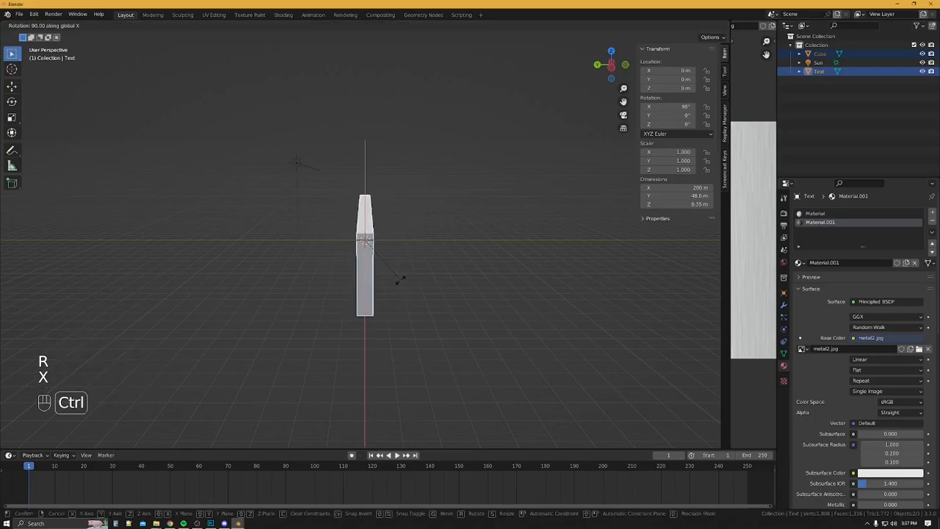
left_click(452, 270, "ctrl")
middle_click_drag(452, 270, 483, 263)
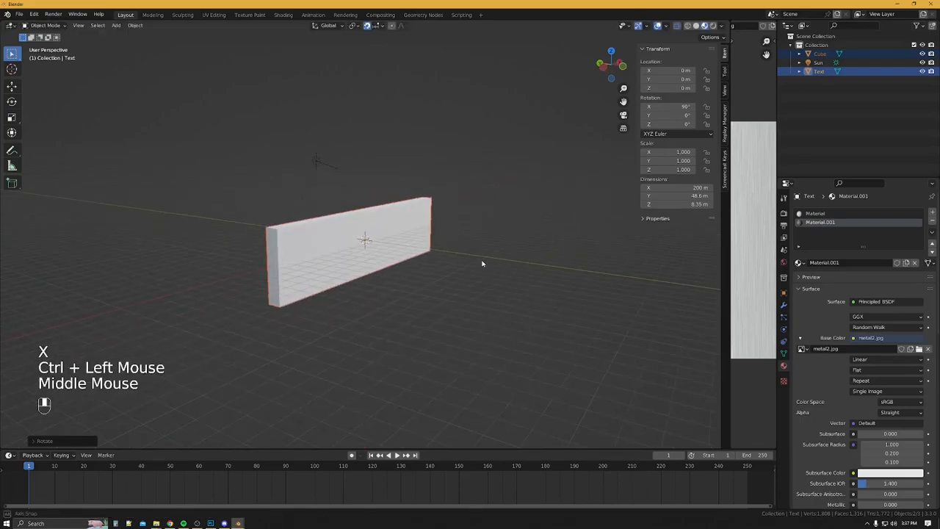
Apply the rotation of the cube and the text, and check each object's transform values
key("ctrl+a")
left_click(508, 227)
left_click(820, 54)
left_click(823, 56)
left_click(820, 73)
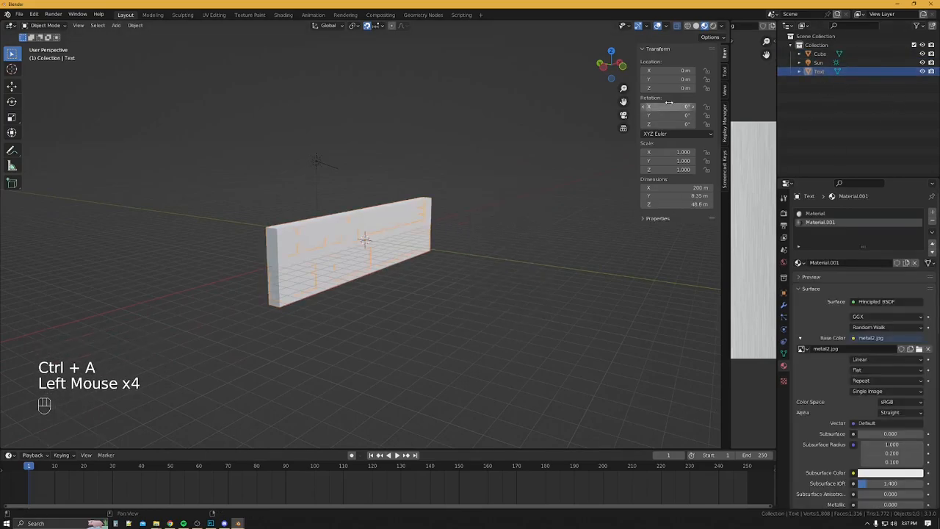
left_click(817, 56)
left_click(819, 72)
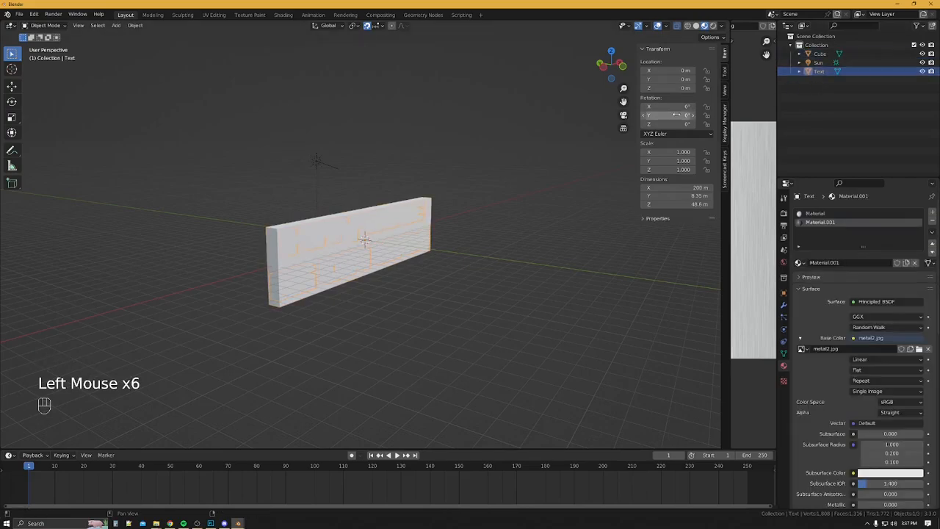
Re-aim the sun light to a rotation of about -25.3° X, -6.19° Y and 20.8° Z
middle_click_drag(408, 300, 298, 157)
left_click(300, 168)
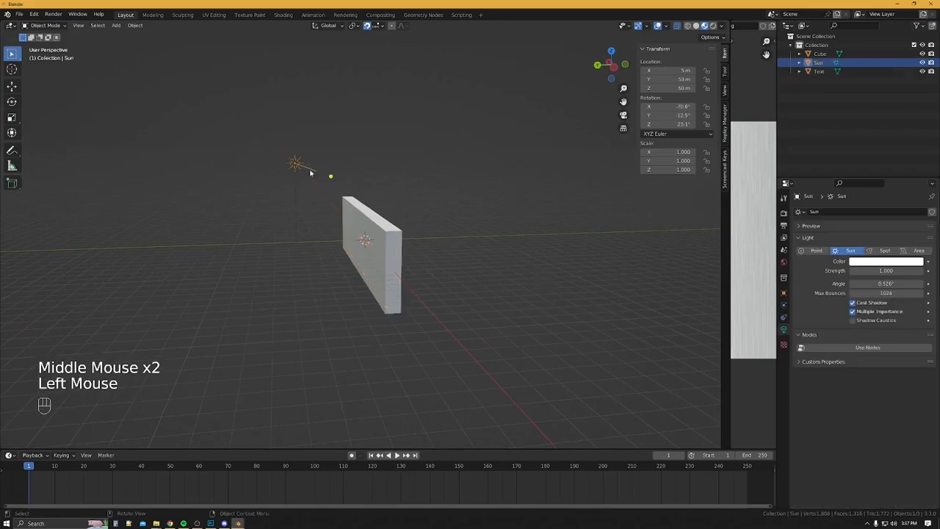
middle_click_drag(430, 205, 312, 214)
left_click_drag(383, 196, 376, 196)
middle_click_drag(461, 227, 526, 220)
Hide the cube and preview the text in Rendered shading with the Shadow render pass
left_click(924, 54)
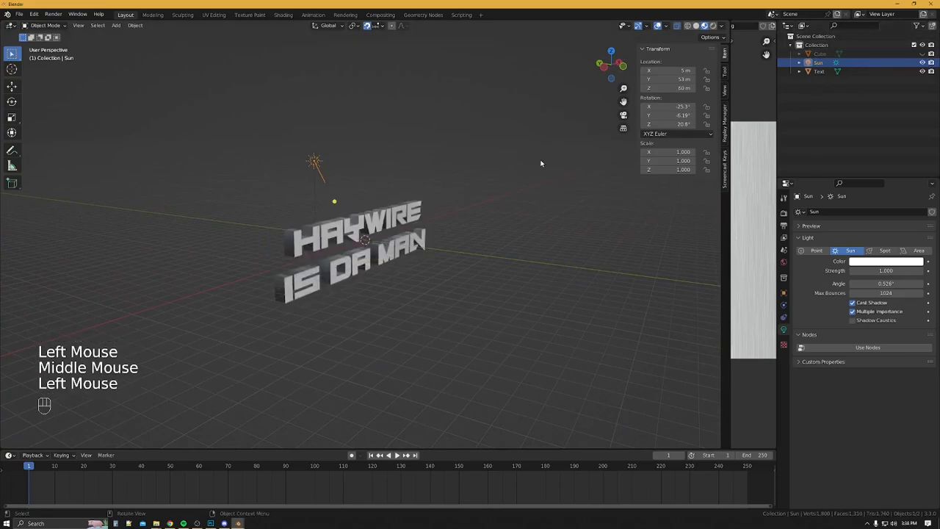
left_click(713, 25)
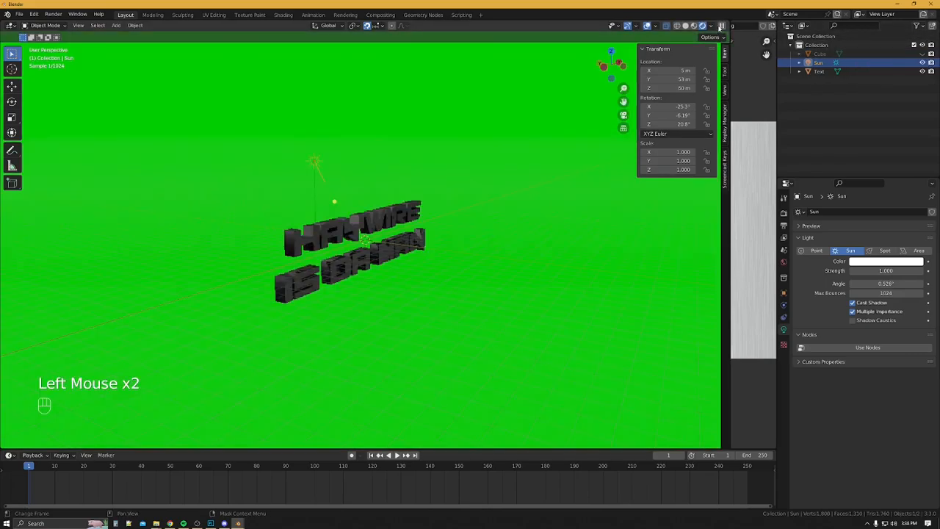
left_click(710, 26)
left_click(682, 102)
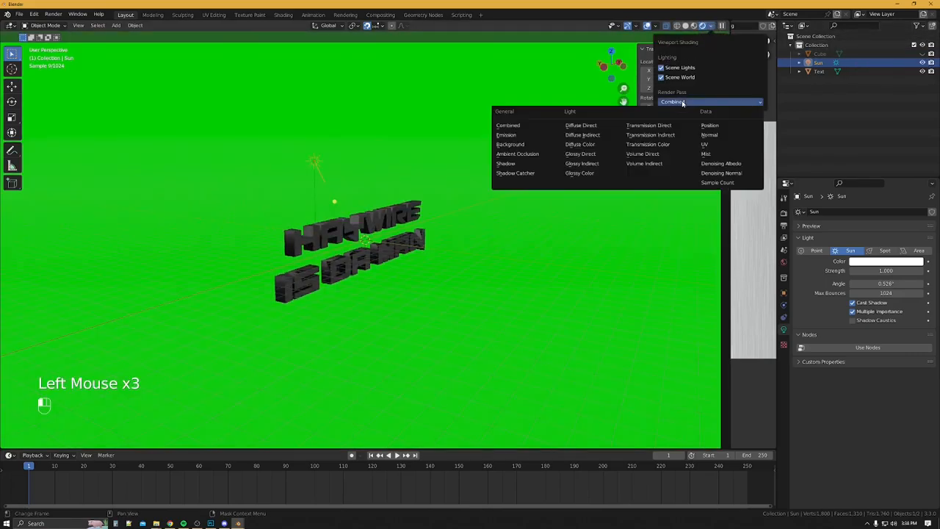
left_click(525, 163)
Aim the sun light at about 17.8° X, -22.9° Y and 21.9° Z, and examine the shadows on the letters
scroll(510, 171, "up", 2)
middle_click_drag(377, 252, 547, 250)
left_click_drag(262, 145, 228, 142)
middle_click_drag(415, 199, 379, 196)
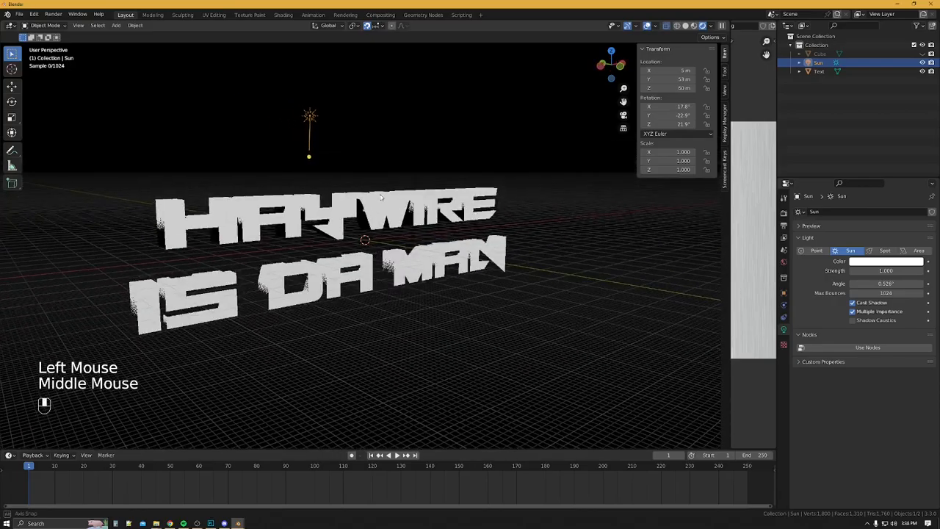
middle_click_drag(424, 222, 330, 210)
middle_click_drag(434, 224, 579, 236)
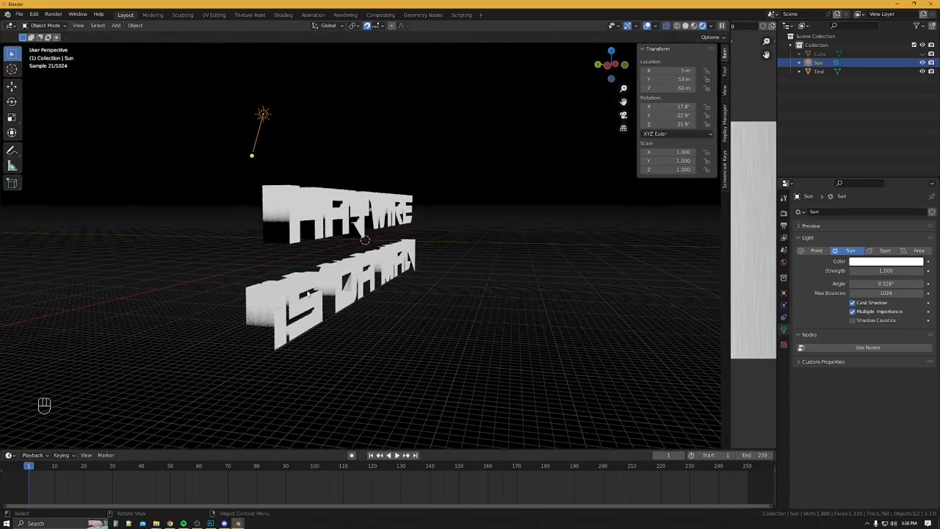
middle_click_drag(266, 334, 281, 282)
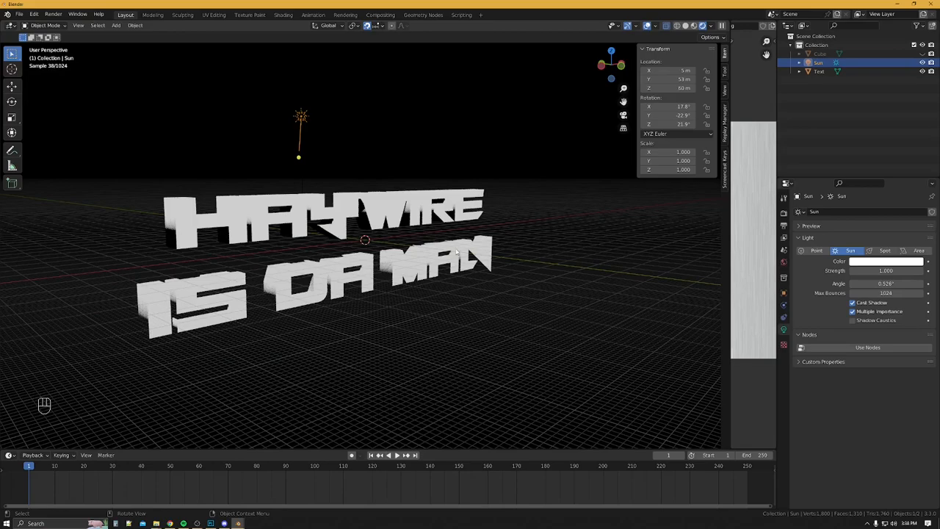
Select the text's entire mesh in Edit Mode and return the viewport to Material Preview shading
left_click(340, 212)
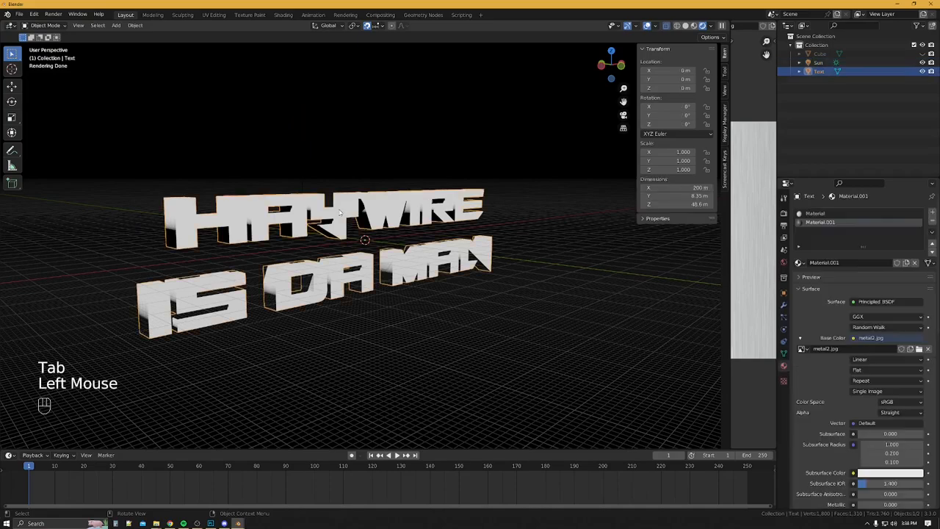
key("Tab")
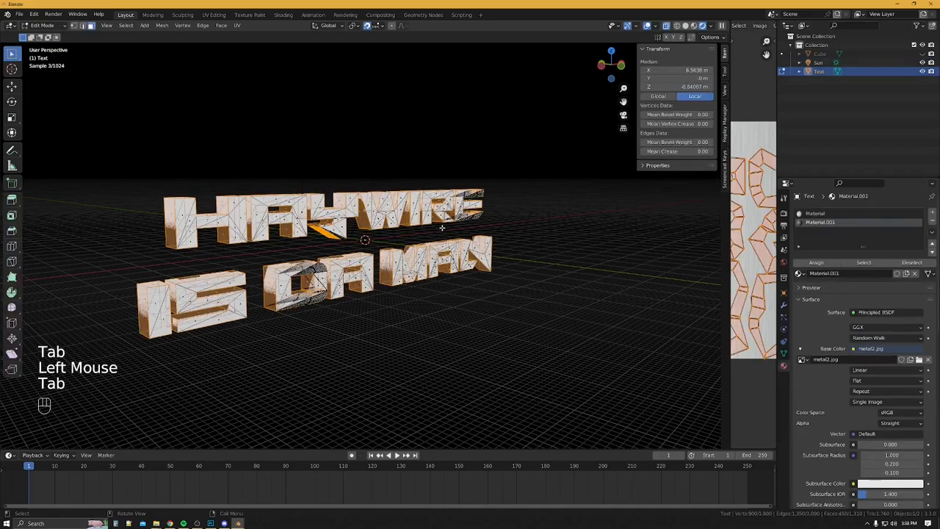
key("a")
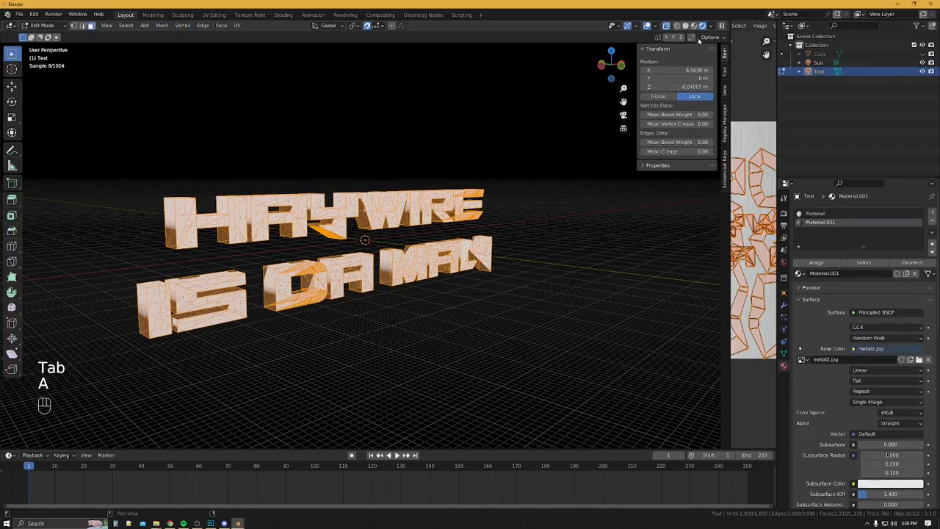
left_click(697, 25)
Triangulate all faces of the text mesh
left_click(161, 26)
left_click(188, 259)
left_click(161, 26)
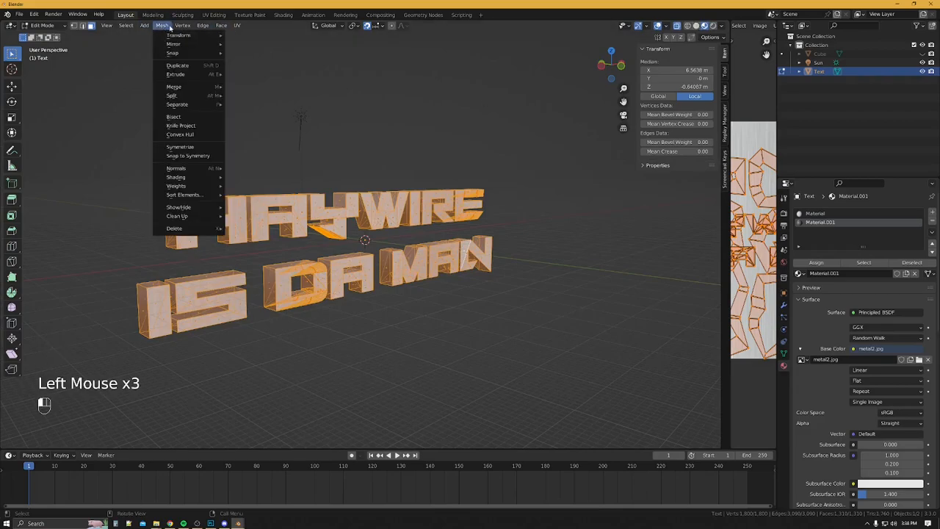
mouse_move(219, 25)
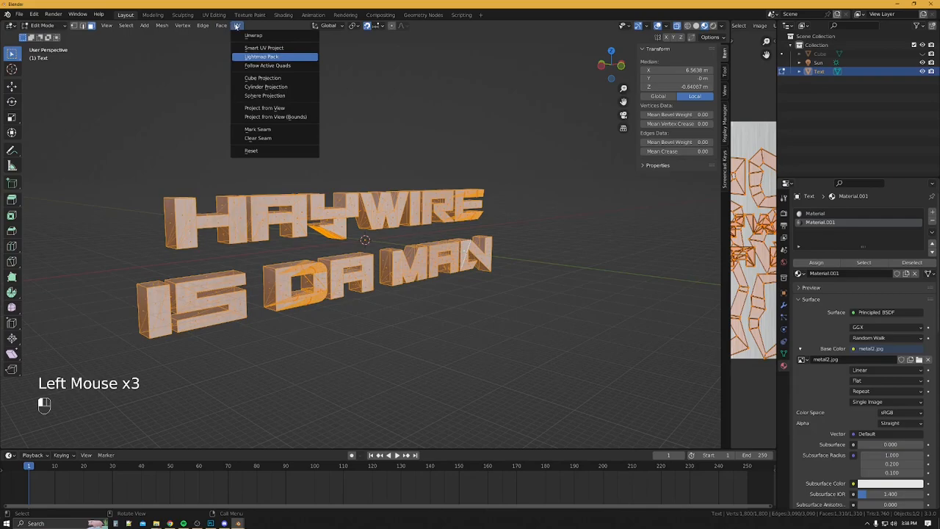
left_click(222, 26)
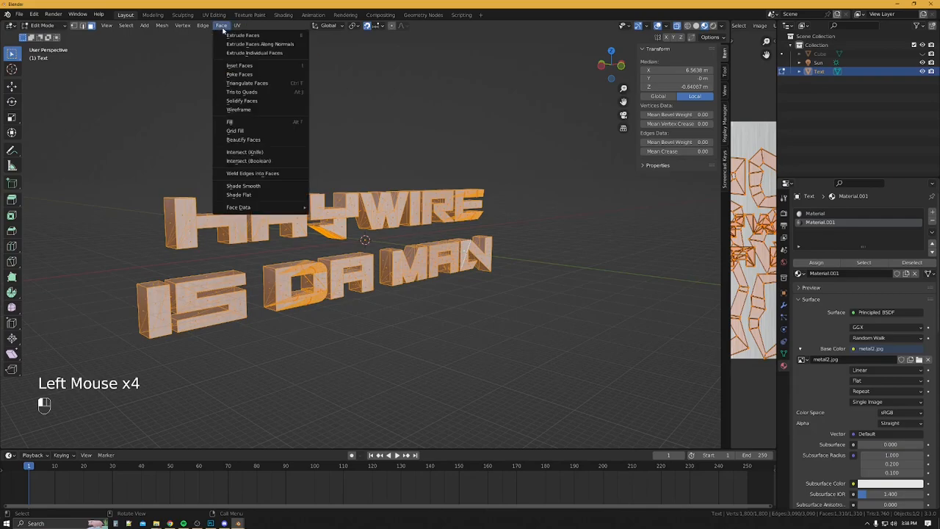
left_click(243, 83)
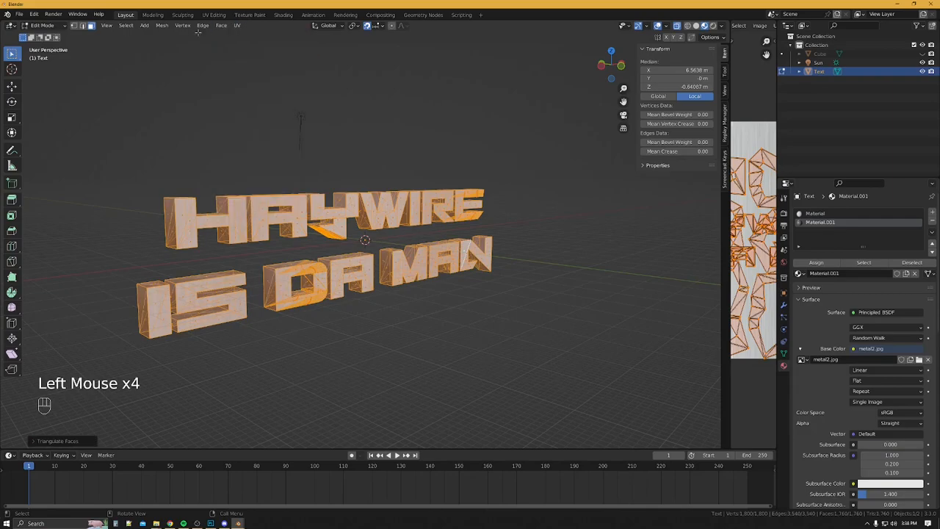
Merge the text mesh's duplicate vertices by distance
left_click(161, 26)
mouse_move(193, 217)
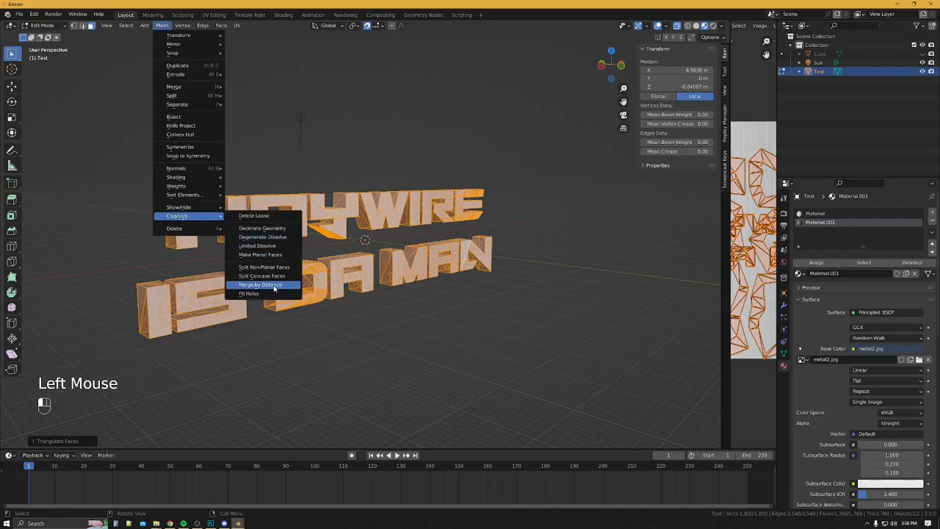
left_click(274, 287)
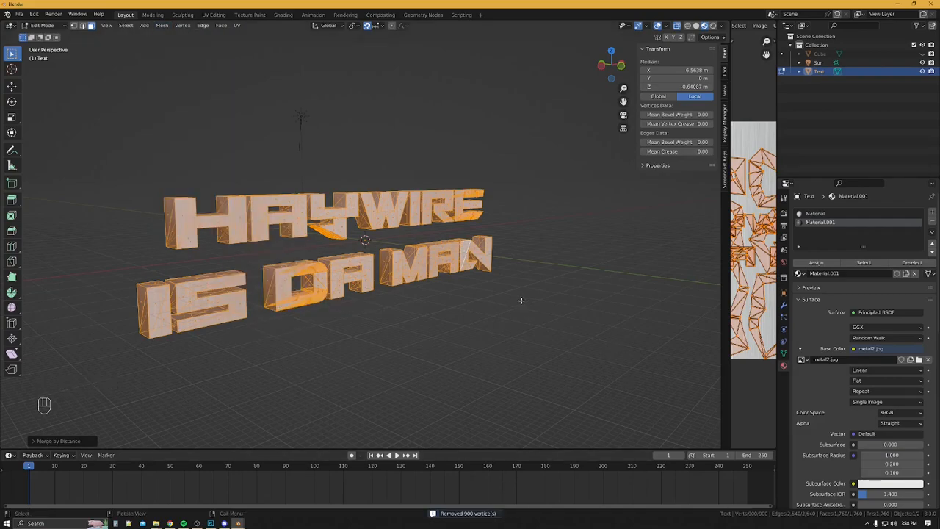
Set the text mesh's normals from its faces and recalculate them to the outside
mouse_move(344, 320)
middle_mouse_down()
mouse_move(384, 335)
mouse_move(441, 326)
mouse_move(433, 315)
mouse_move(351, 336)
middle_mouse_up()
key("alt+n")
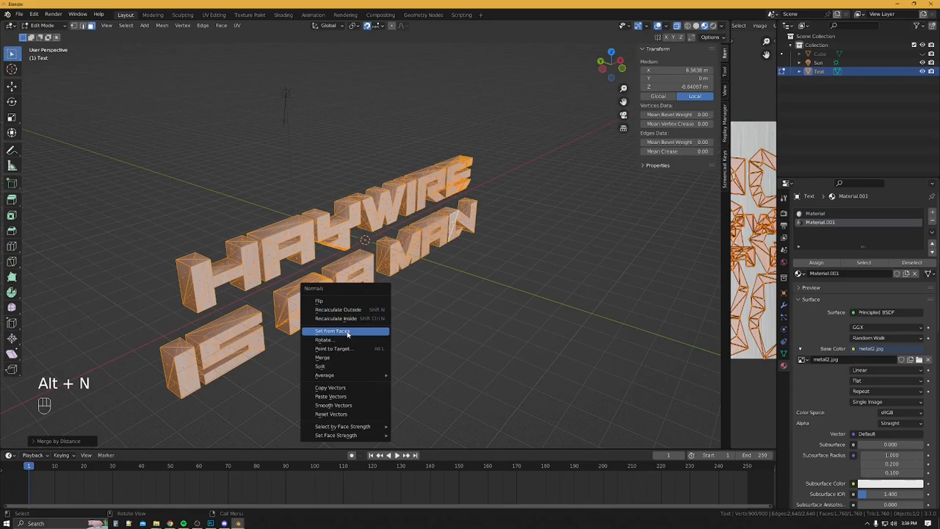
left_click(347, 332)
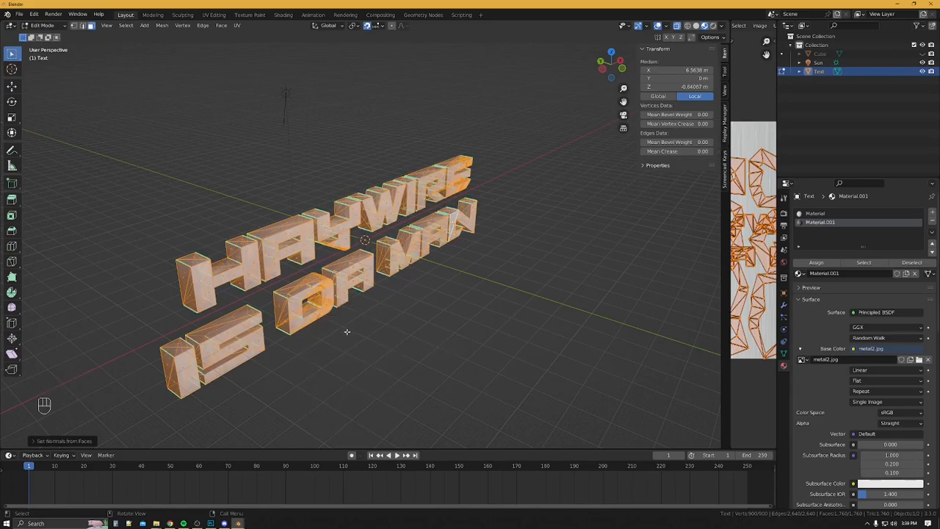
middle_click_drag(370, 344, 443, 326)
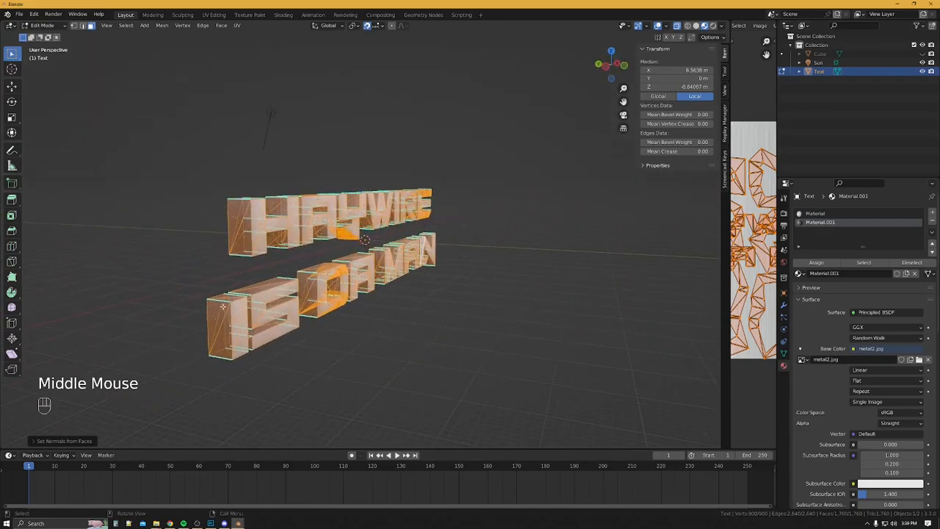
middle_click_drag(353, 340, 381, 338)
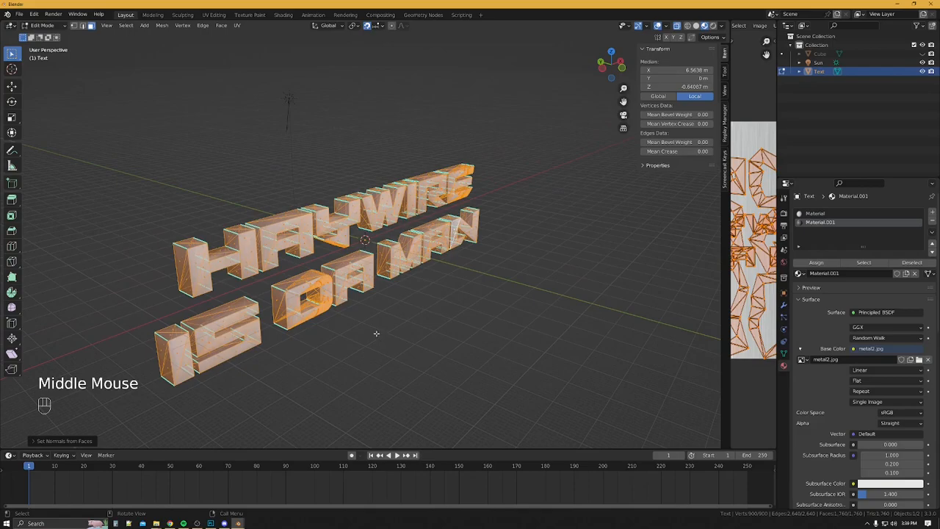
key("alt+n")
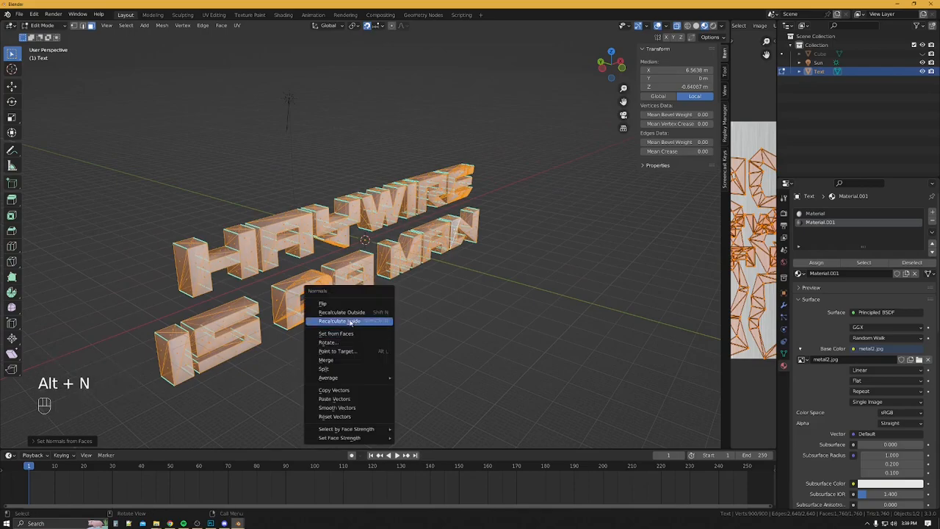
left_click(344, 313)
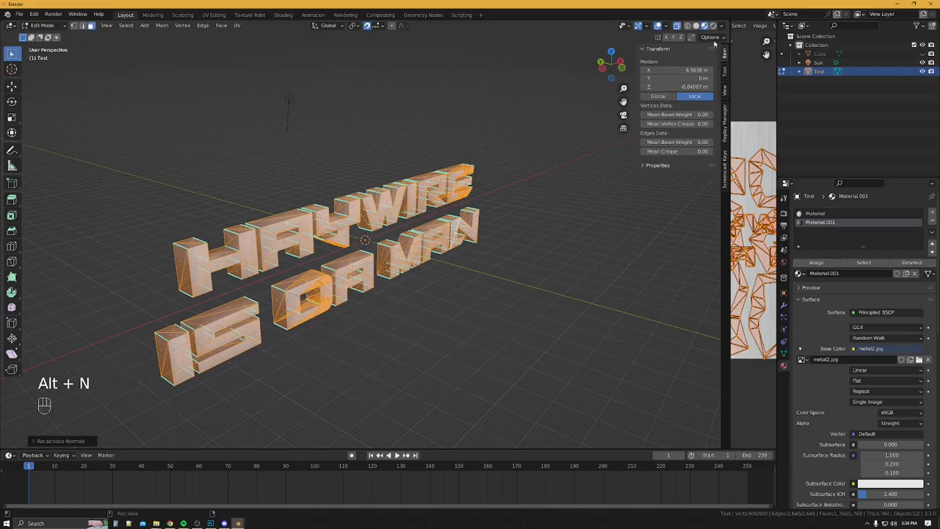
Examine the letters' face orientation in Object Mode with the Face Orientation overlay, and turn the overlay off
left_click(665, 26)
left_click(612, 200)
middle_click_drag(544, 279, 666, 284)
scroll(413, 268, "up", 1)
key("Tab")
left_click(664, 25)
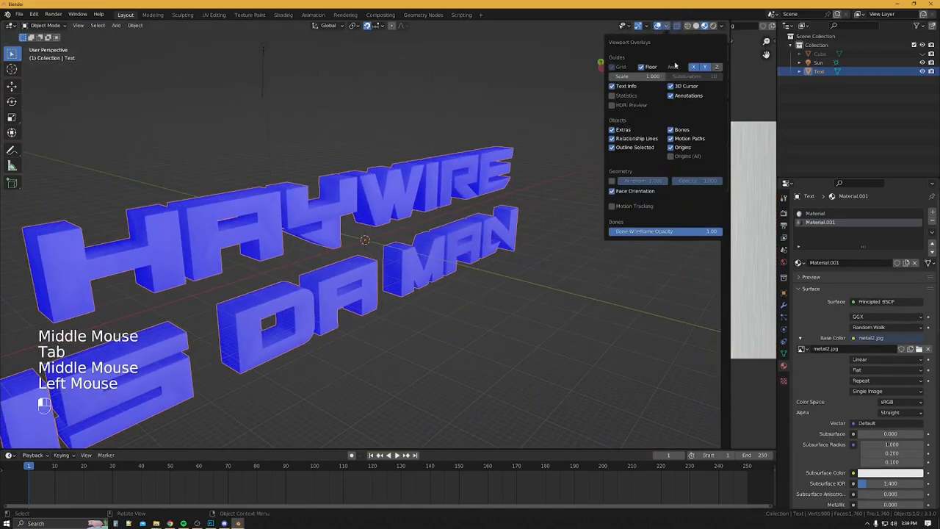
left_click(612, 191)
scroll(467, 330, "down", 3)
scroll(467, 330, "up", 1)
middle_click_drag(467, 331, 389, 338)
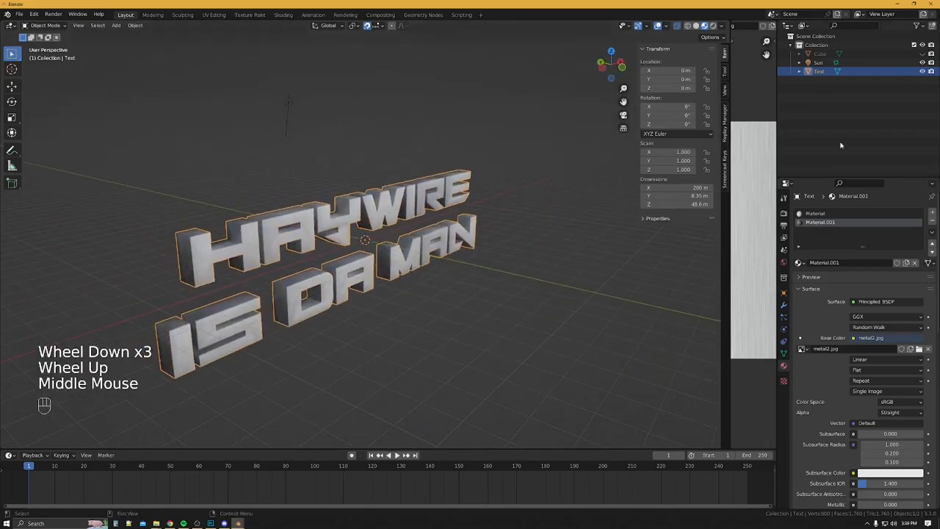
left_click(922, 54)
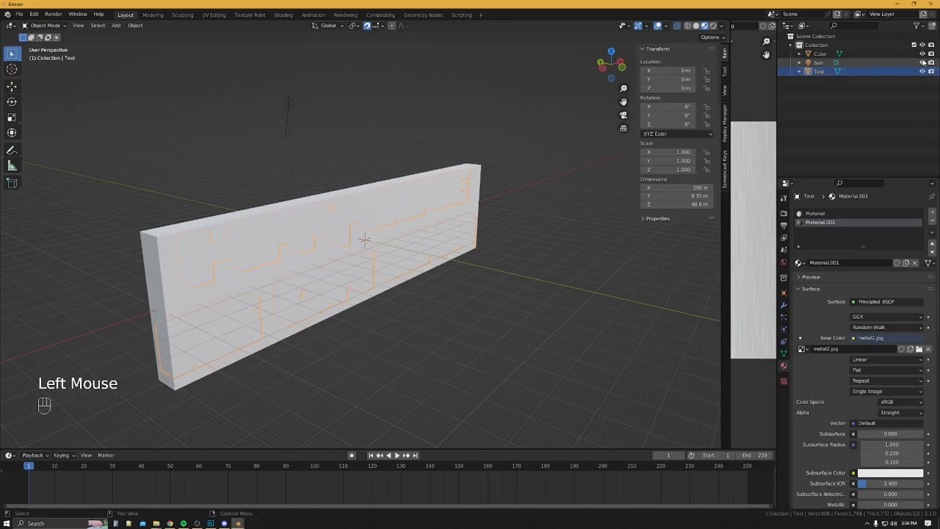
left_click(821, 72)
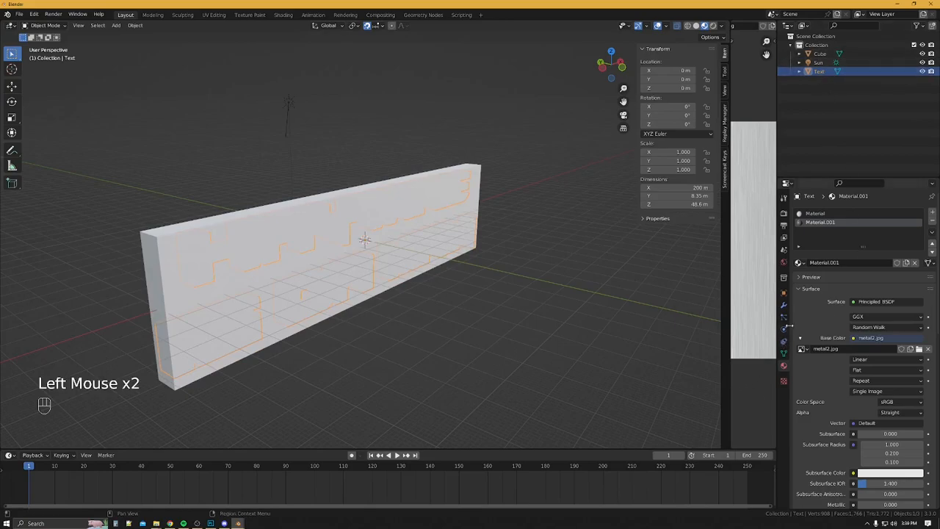
left_click(784, 353)
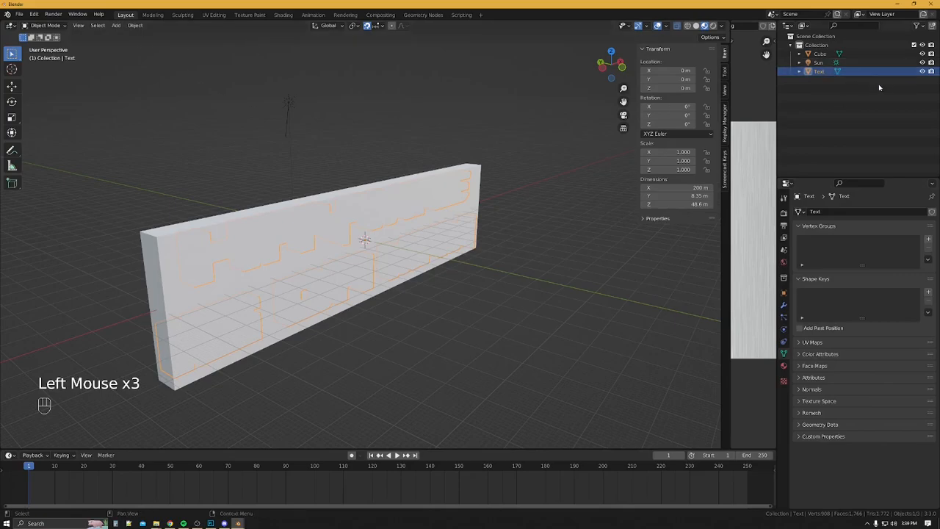
left_click(923, 54)
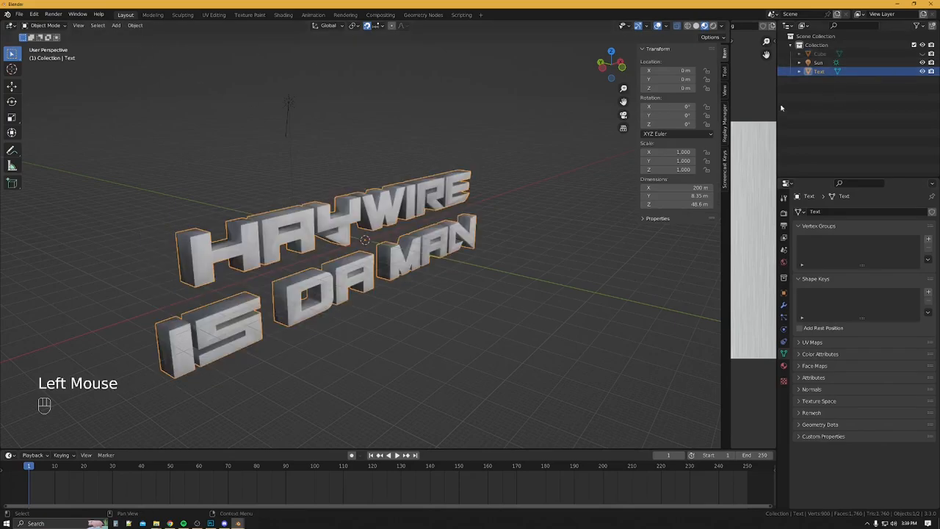
key("Tab")
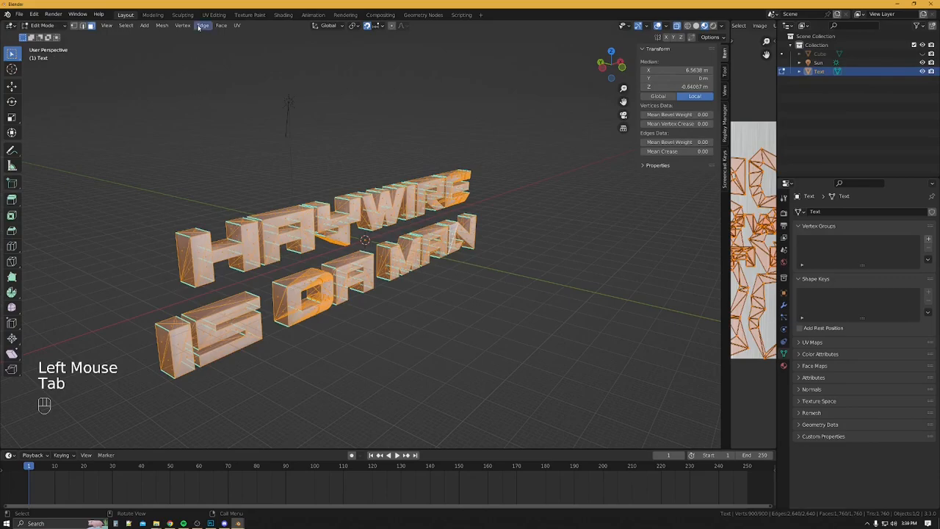
left_click(160, 26)
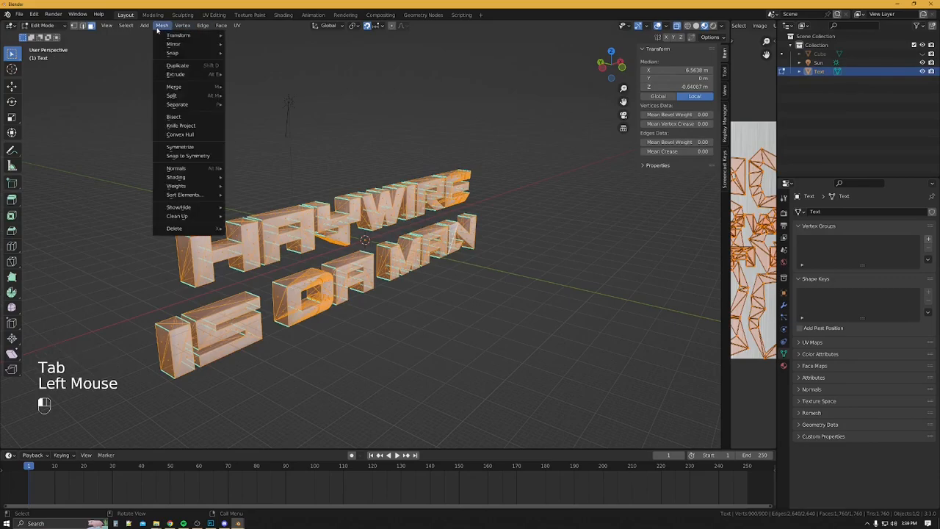
left_click(202, 26)
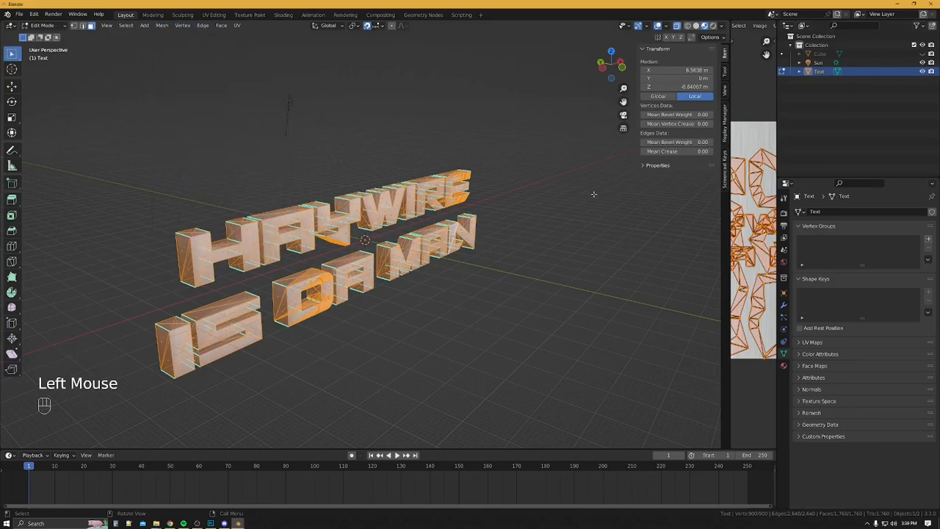
key("Tab")
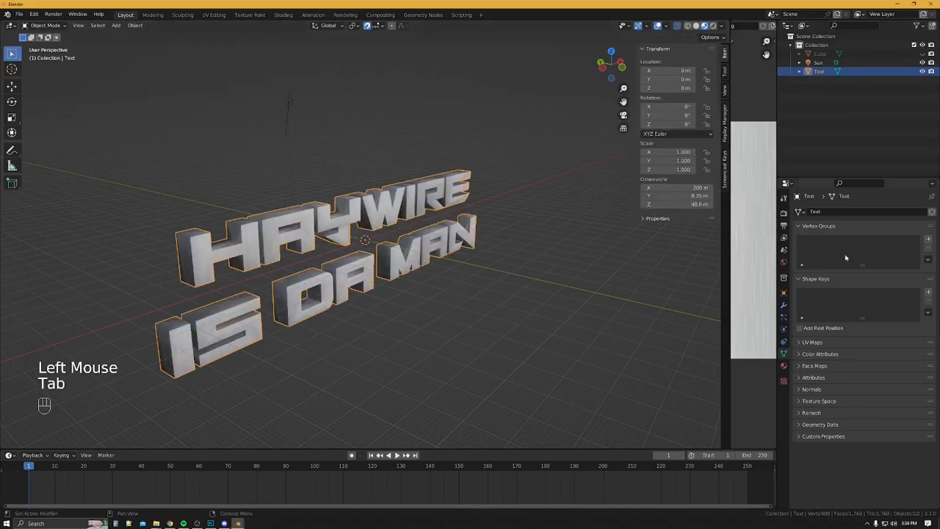
In the render bake settings, set the bake type to Shadow and the output target to Active Color Attribute
left_click(784, 214)
scroll(852, 459, "down", 3)
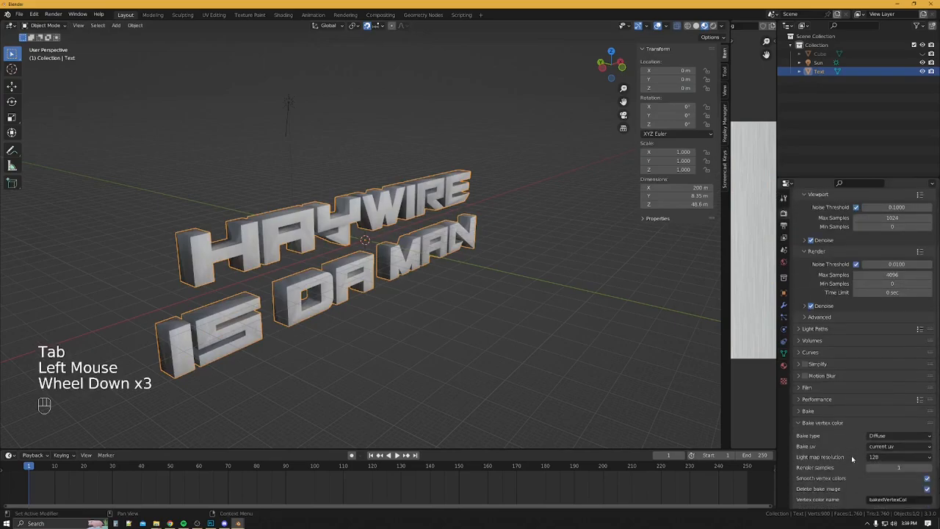
left_click(811, 422)
left_click(815, 409)
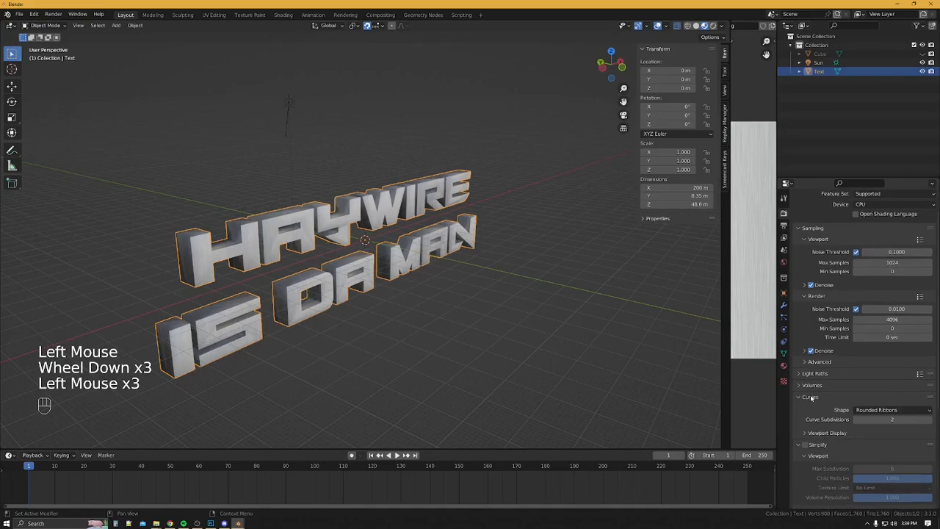
left_click(811, 397)
left_click(816, 408)
scroll(821, 449, "down", 1)
left_click(817, 455)
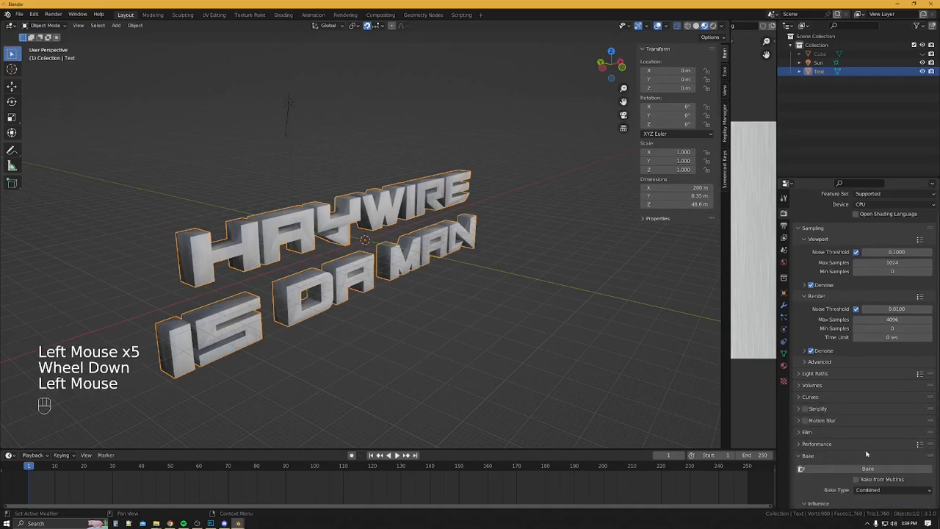
scroll(874, 426, "down", 3)
left_click(872, 372)
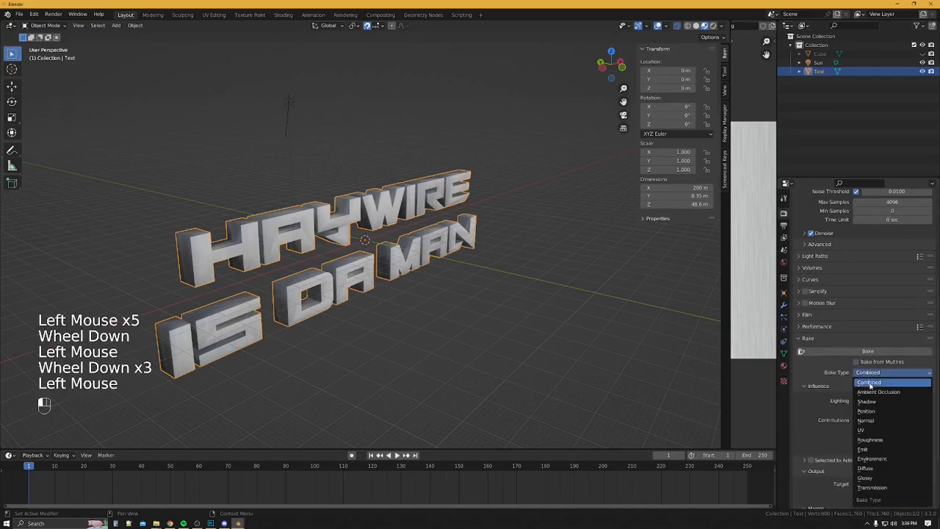
left_click(870, 408)
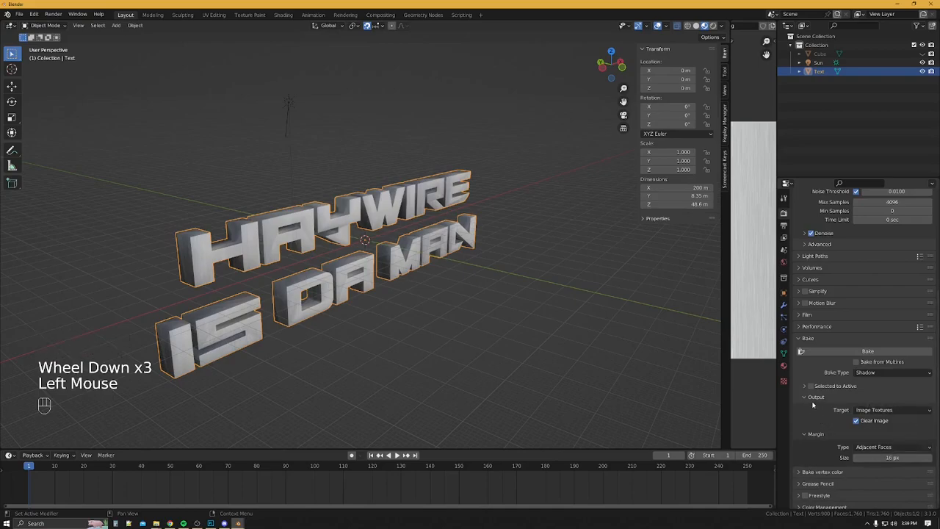
left_click(880, 410)
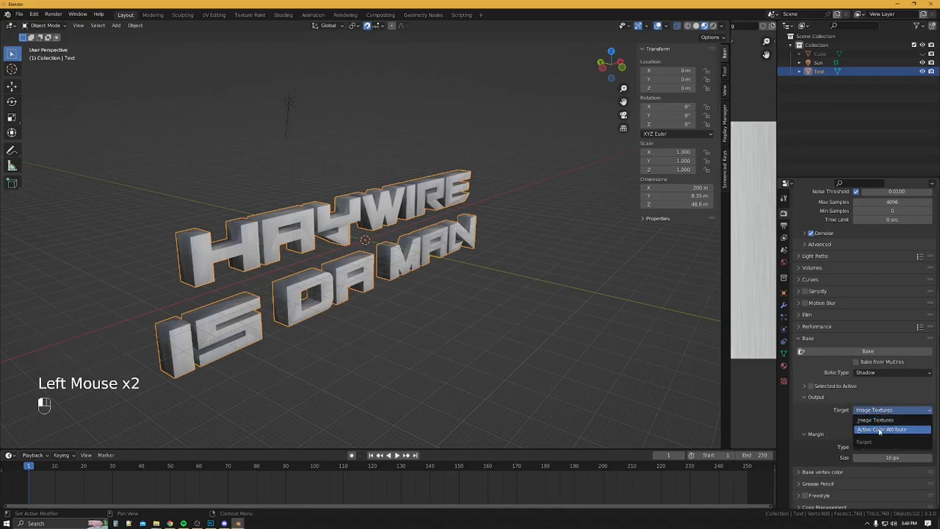
left_click(880, 429)
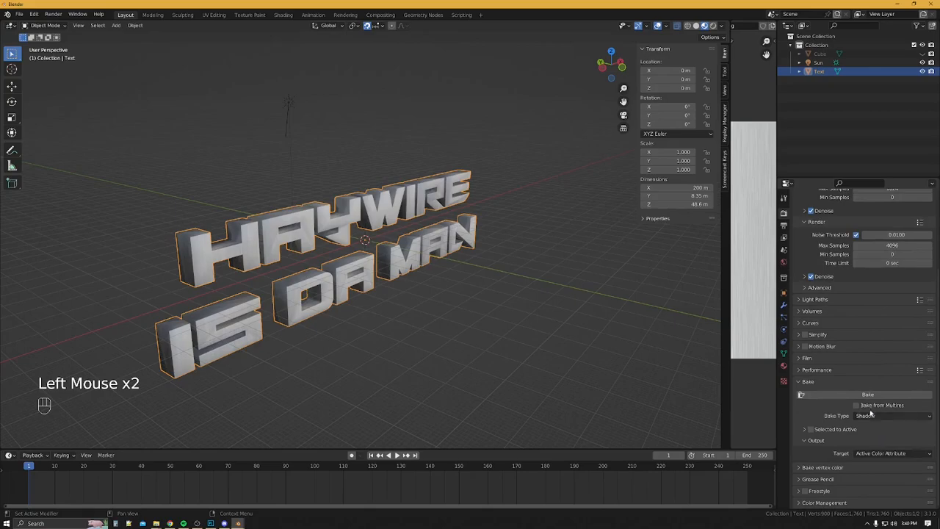
Add a vertex-domain color attribute named col to the text mesh
left_click(784, 354)
left_click(809, 358)
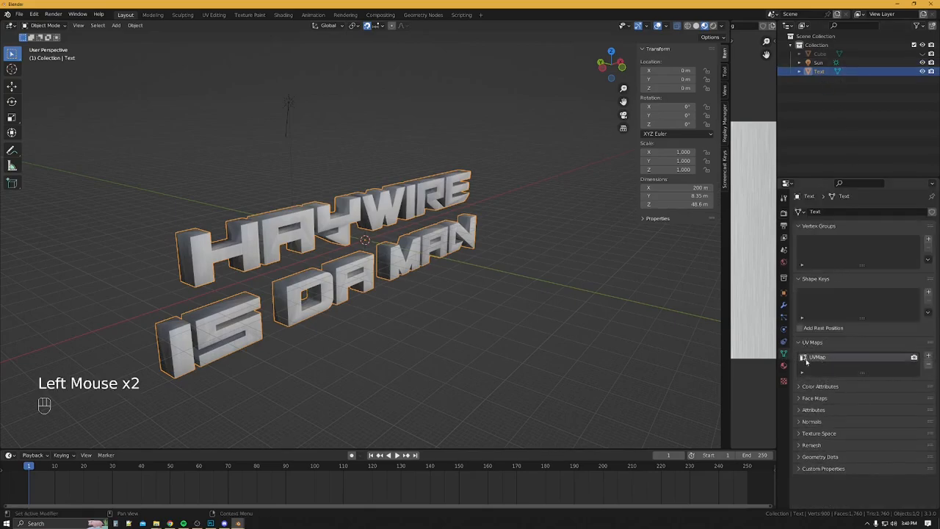
left_click(814, 386)
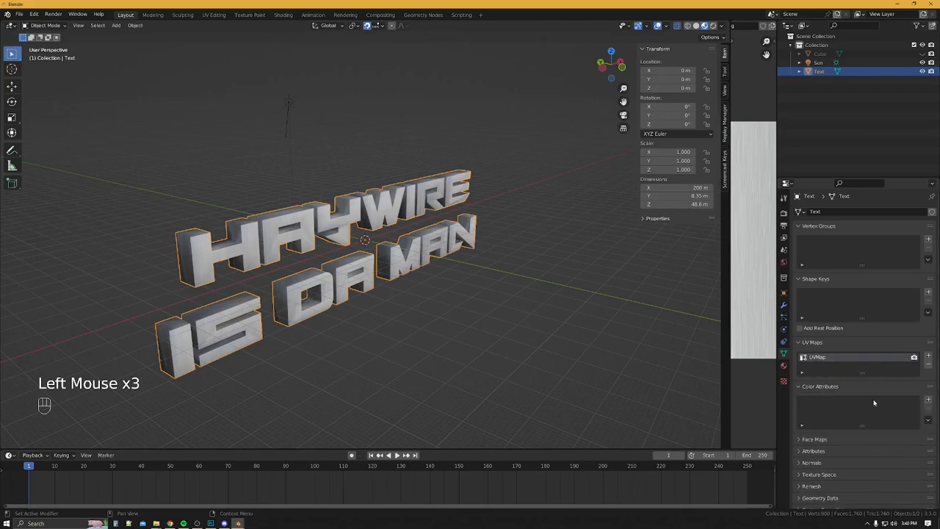
left_click(928, 400)
type("col")
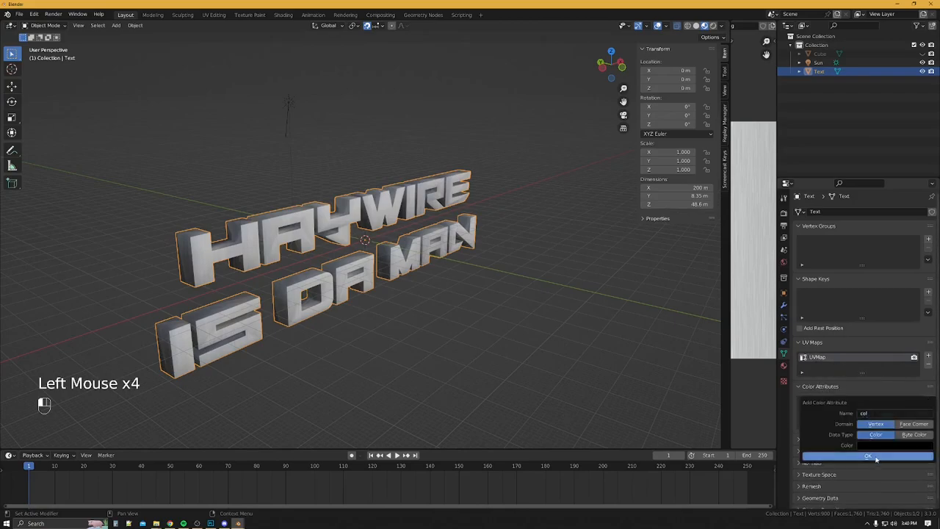
key("Return")
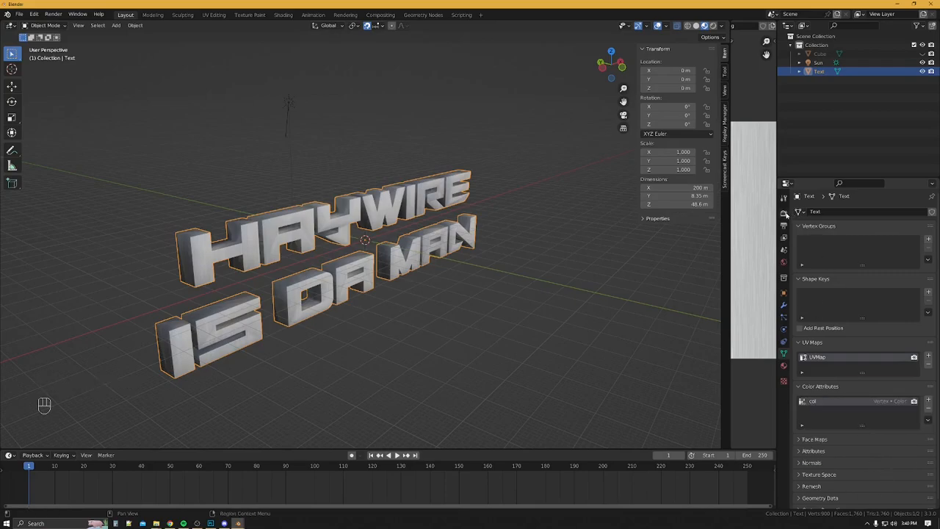
Bake the shadows into the text's active color attribute
left_click(784, 212)
scroll(863, 452, "down", 3)
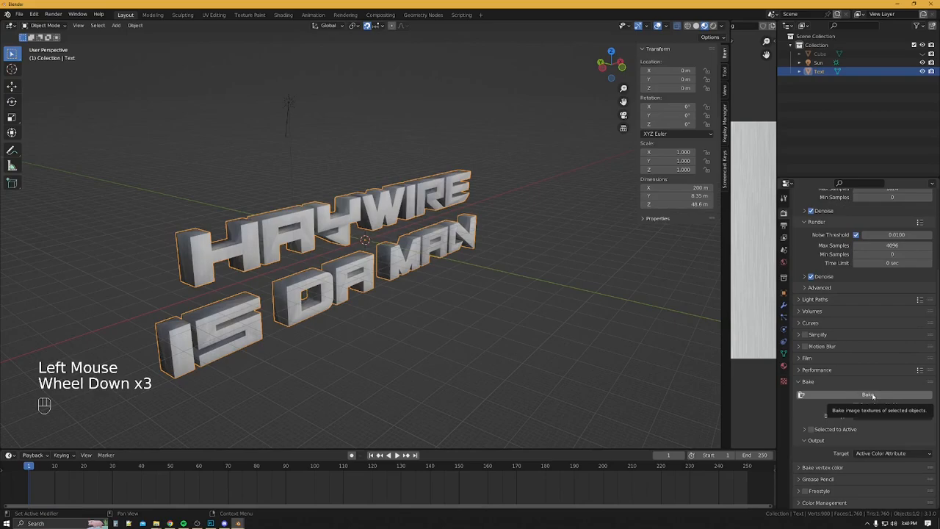
left_click(872, 396)
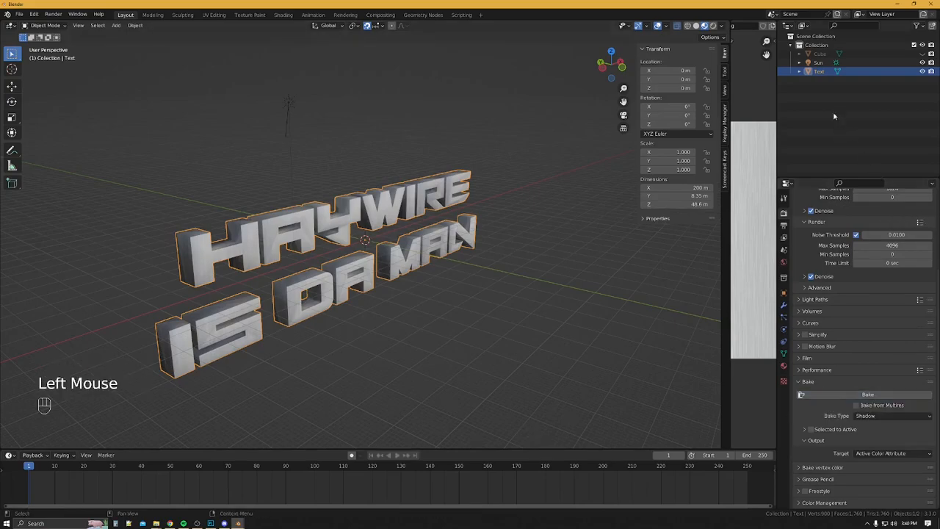
Exclude UV Map 2 in the text object's DragonFF export settings
left_click(784, 293)
scroll(797, 411, "down", 2)
left_click(801, 464)
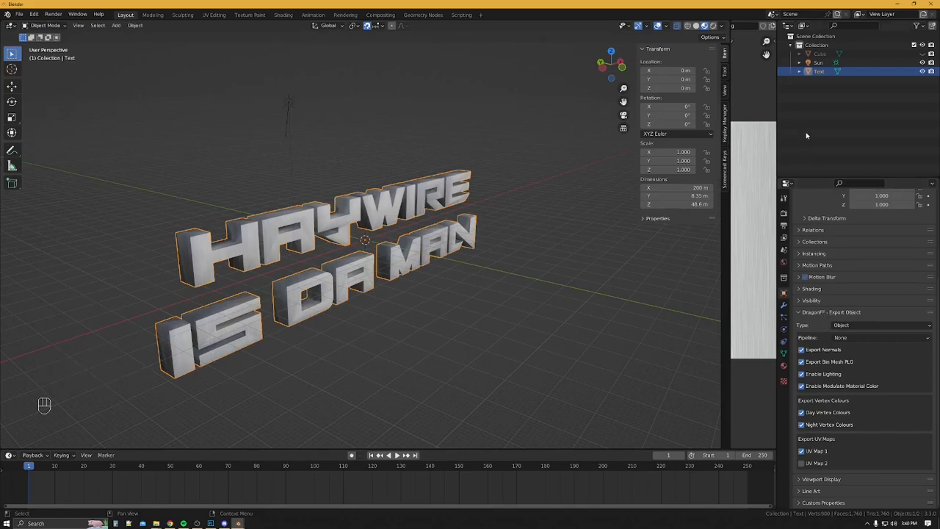
Set up a DragonFF DFF export into the text tut folder with the file name tuttext.dff
left_click(19, 14)
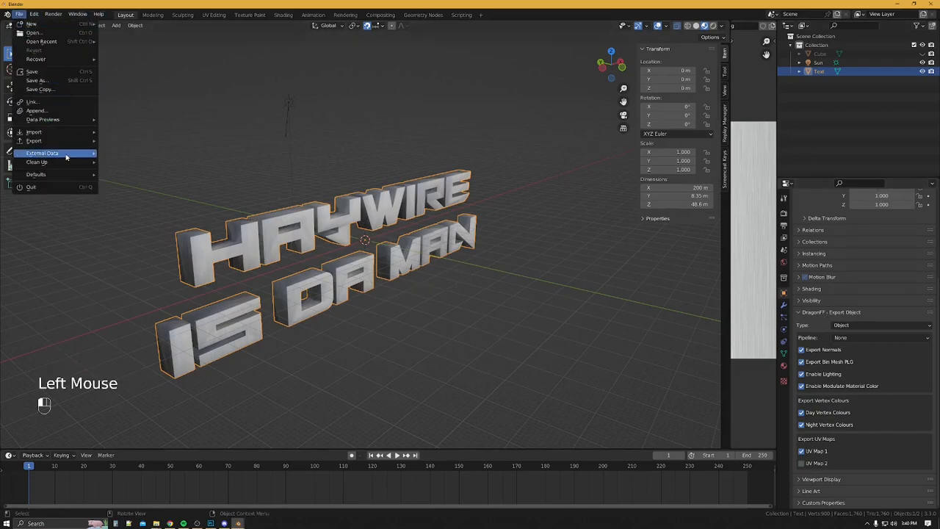
mouse_move(57, 141)
mouse_move(227, 272)
left_click(264, 277)
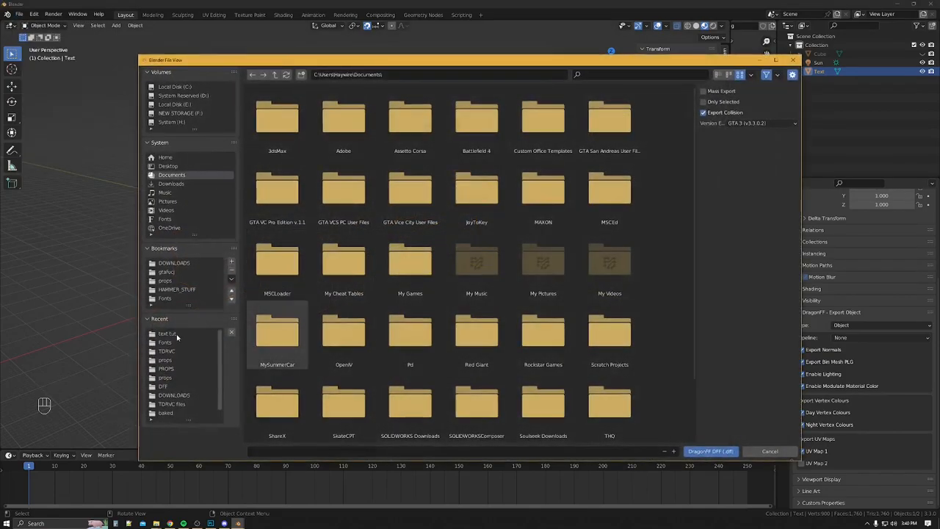
left_click(169, 333)
left_click(440, 449)
type("tut")
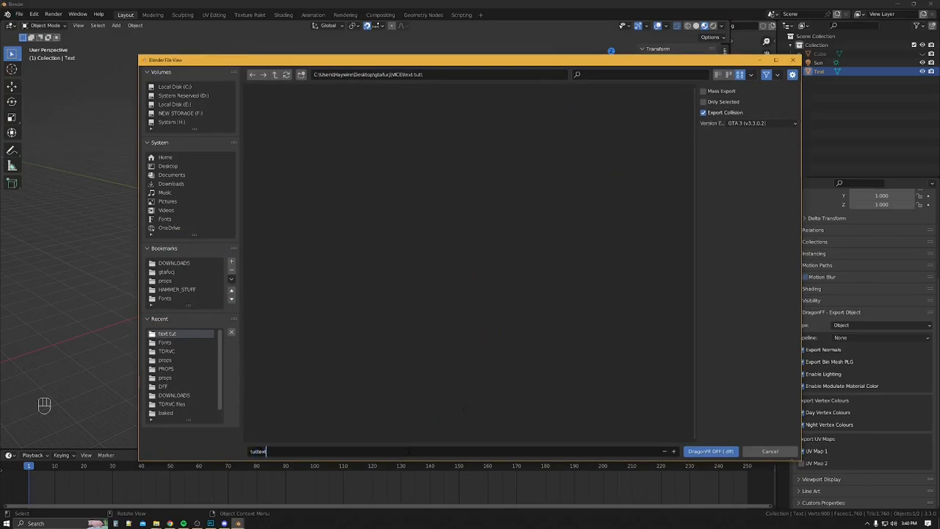
type("text")
key("Return")
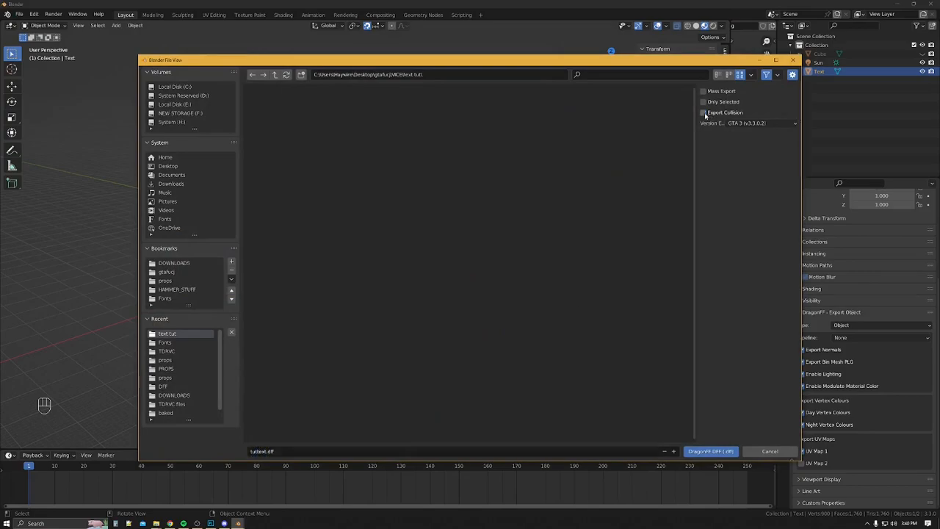
Export the text model as a DFF with Only Selected enabled and the version set to GTA VC (v3.4.0.3)
left_click(703, 113)
left_click(760, 122)
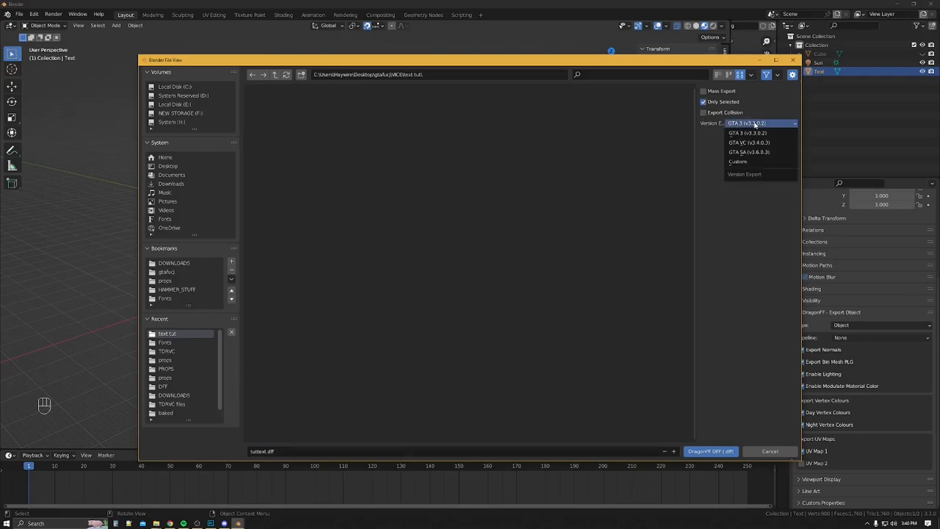
left_click(756, 144)
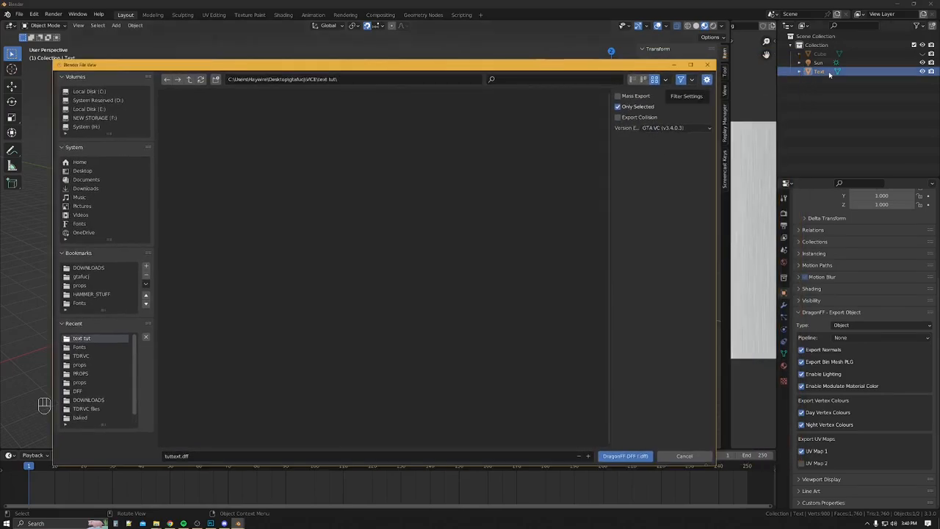
left_click(623, 457)
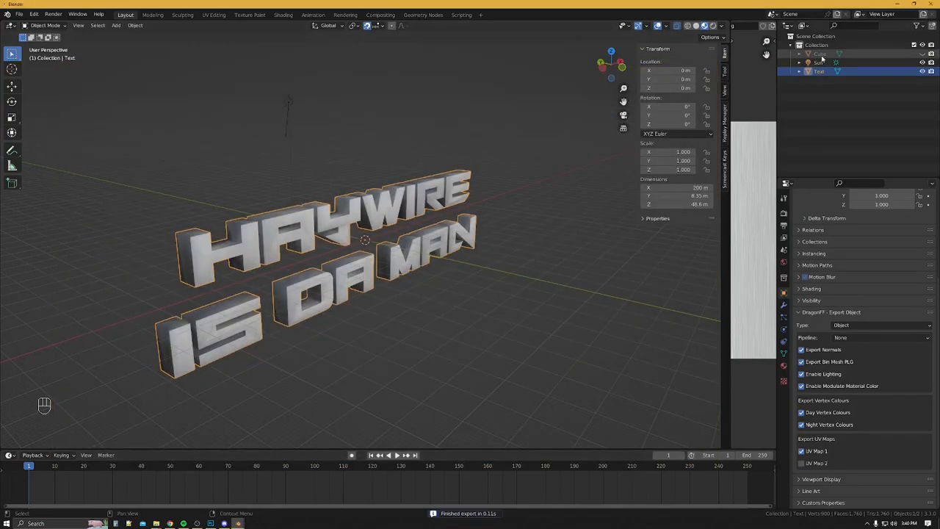
Unhide the cube and export it as the collision file tuttext.col into the text tut folder
left_click(922, 54)
left_click(826, 54)
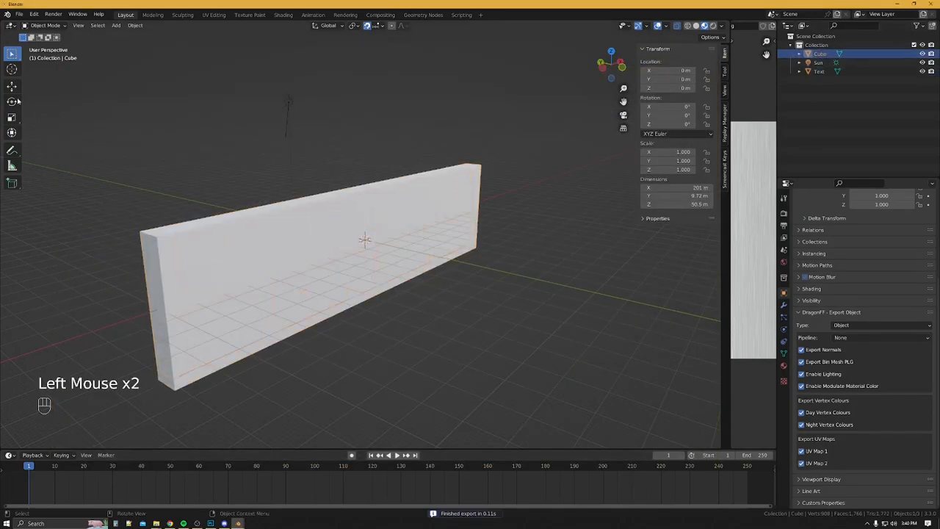
left_click(19, 14)
mouse_move(49, 134)
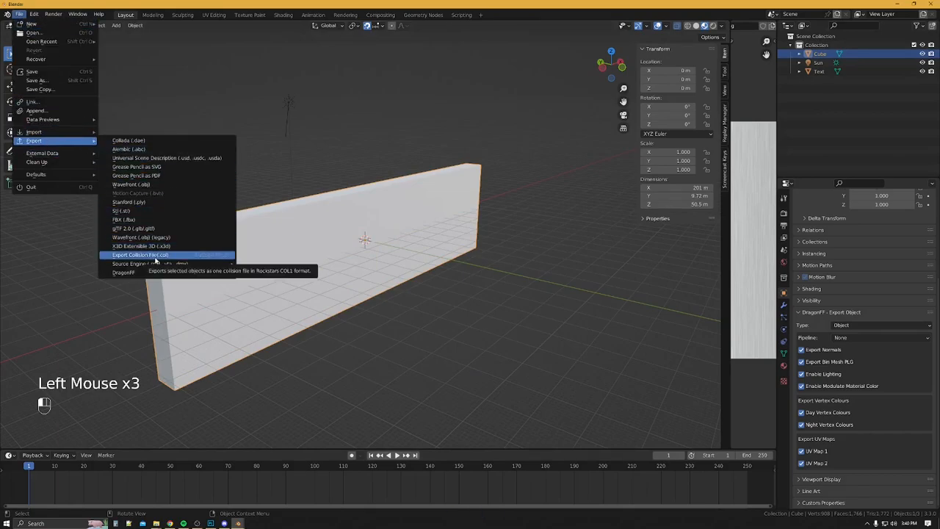
left_click(155, 256)
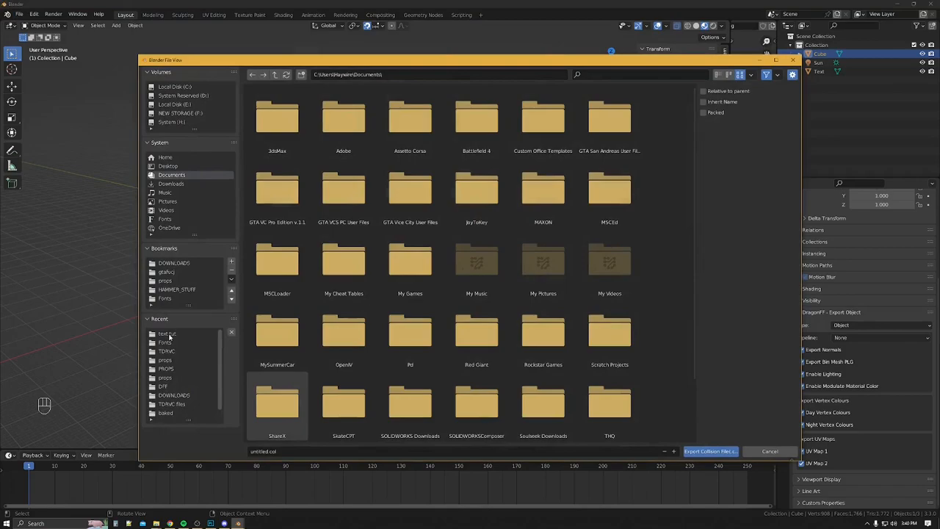
left_click(168, 334)
type("tuttext")
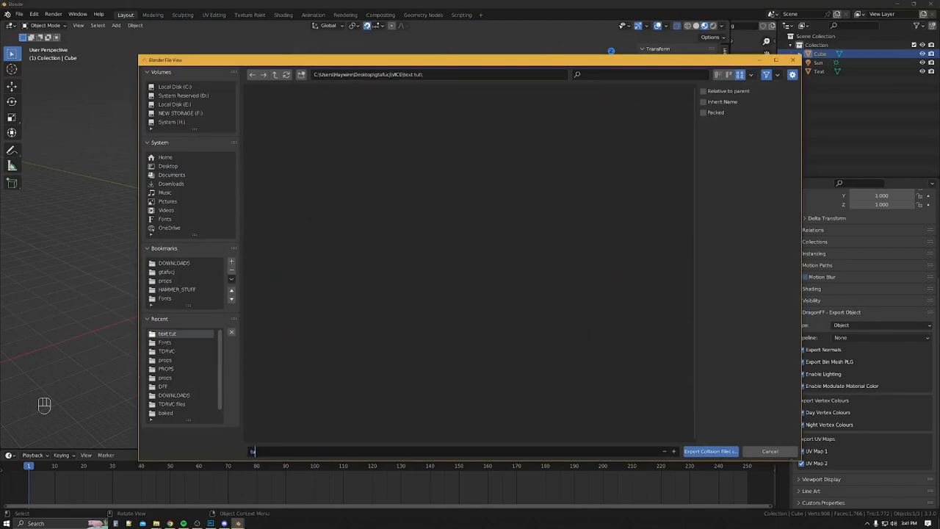
key("Return")
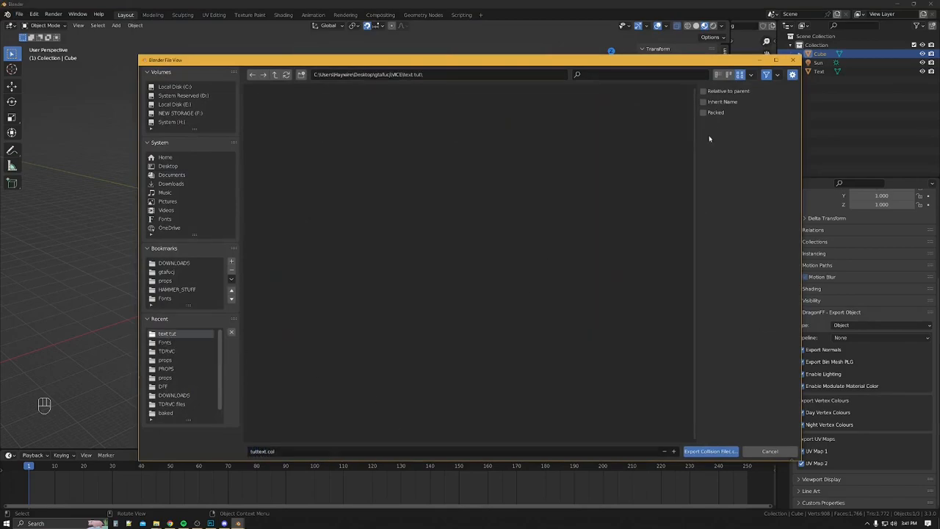
left_click(717, 455)
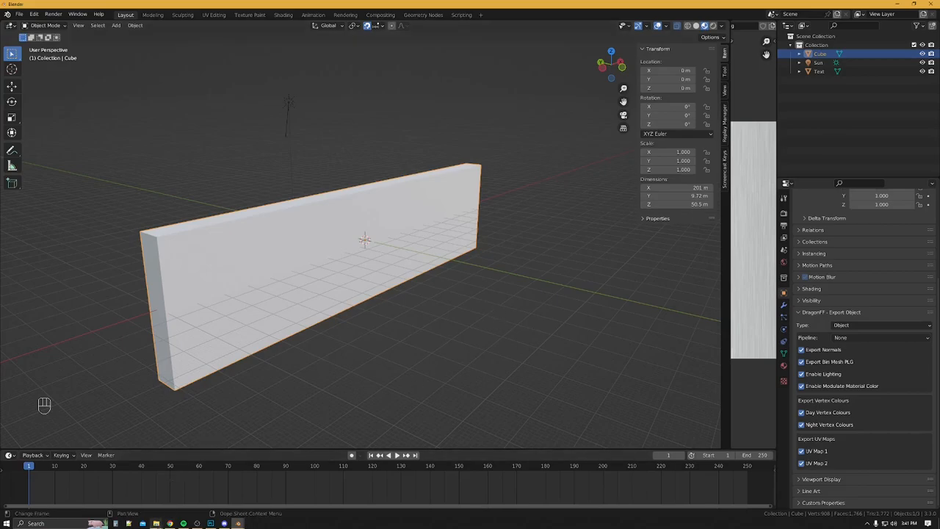
Open gta3.img from the TDRVC v1.4 models folder in IMG Tool and extract admiral.txd to the text tut folder
mouse_move(156, 522)
left_click(122, 489)
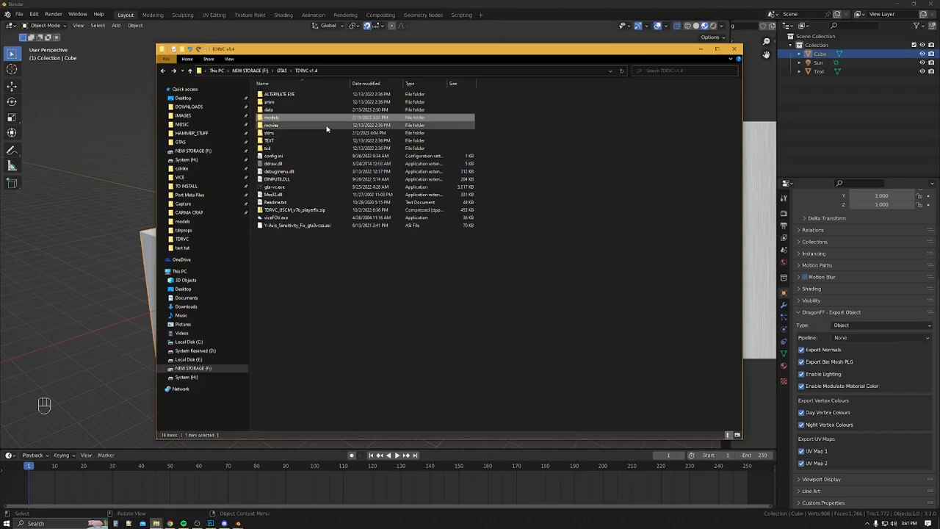
double_click(274, 148)
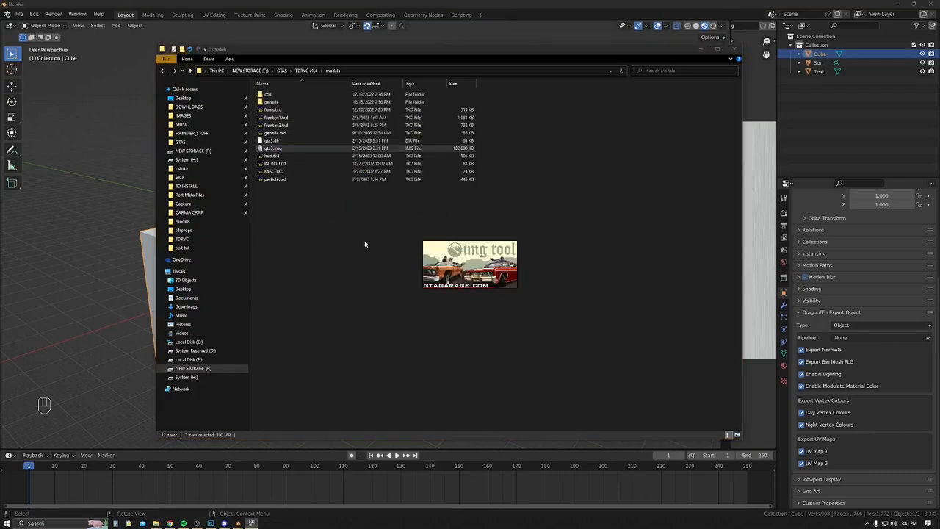
left_click(446, 232)
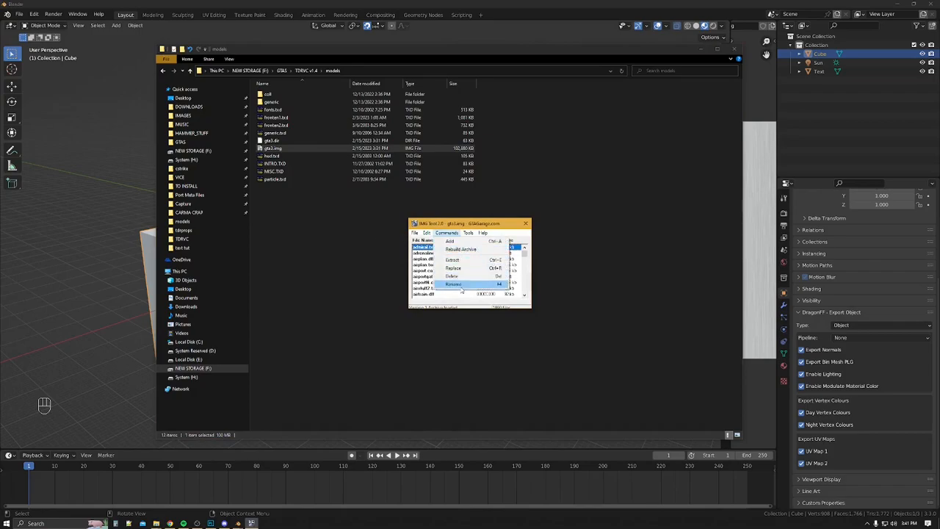
left_click(454, 260)
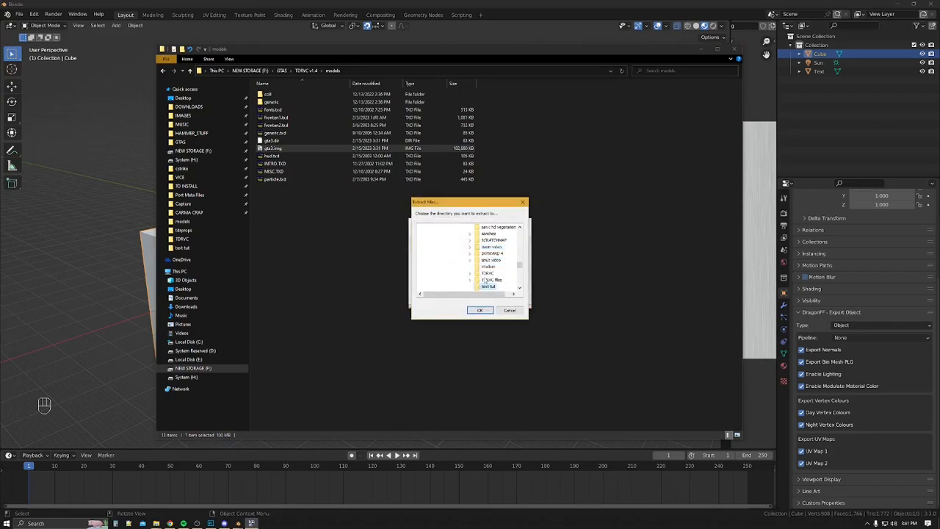
left_click(480, 310)
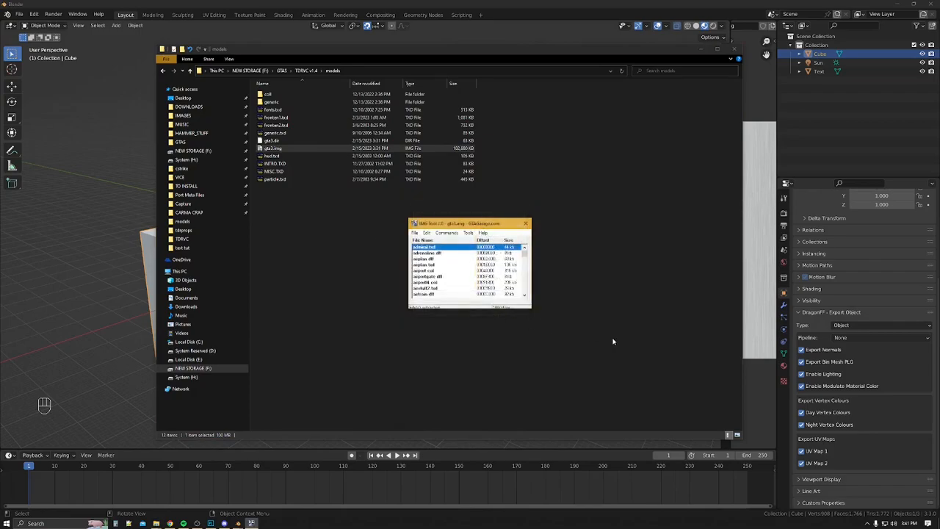
left_click(525, 222)
Open admiral.txd from the text tut folder in Magic.TXD and remove all its existing textures
left_click(181, 248)
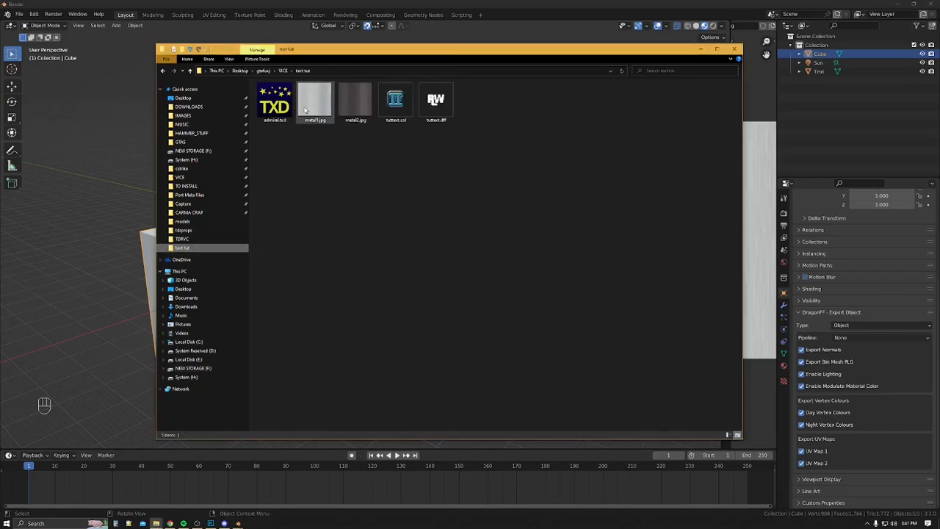
double_click(274, 101)
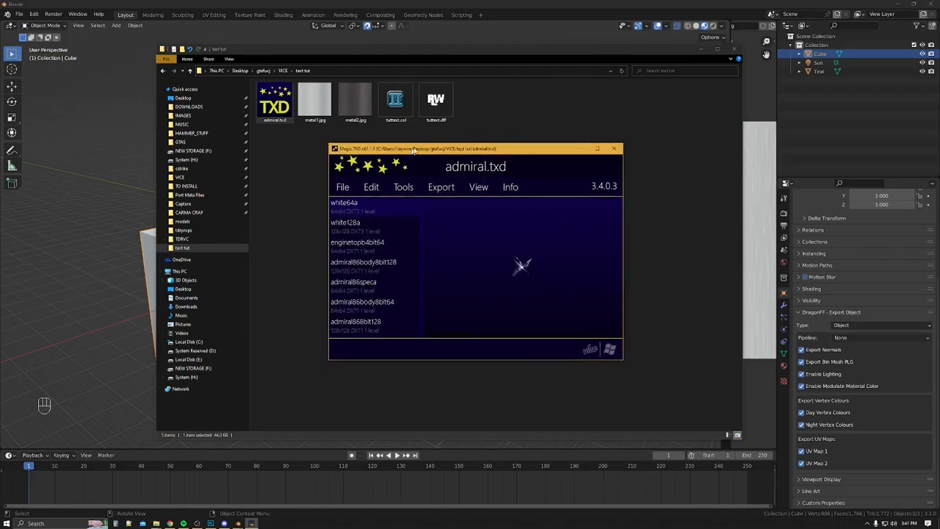
left_click_drag(409, 151, 467, 131)
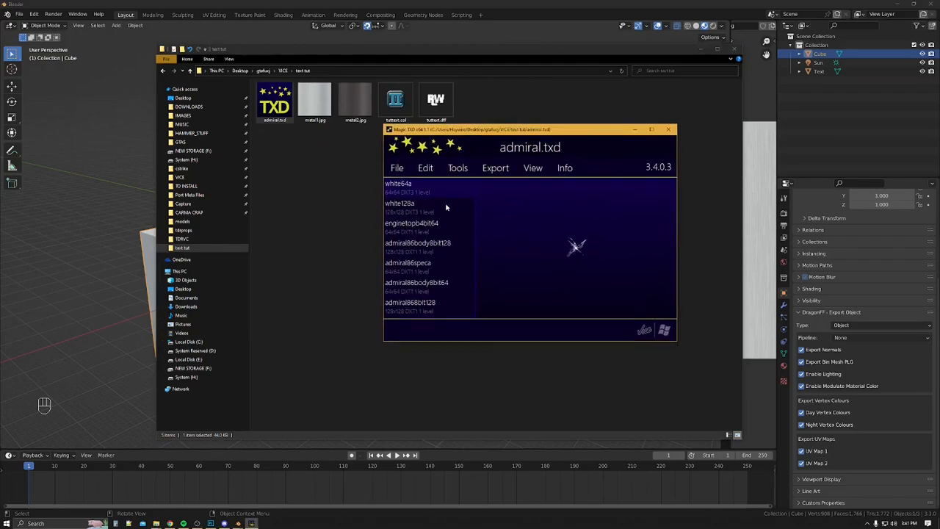
key("Delete")
key("Delete")
key("Delete")
key("Delete")
key("Delete")
key("Delete")
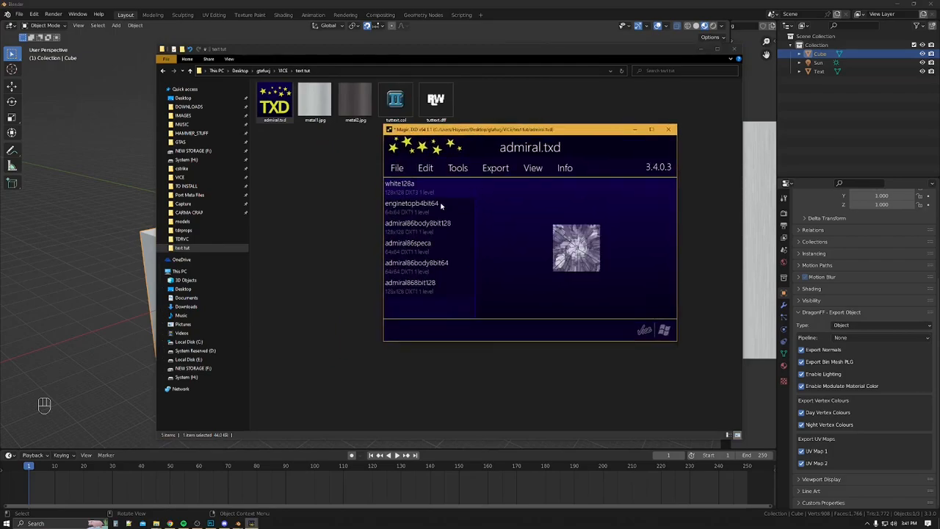
Add metal1.jpg to the texture archive in compressed DXT1 raster format
left_click(425, 168)
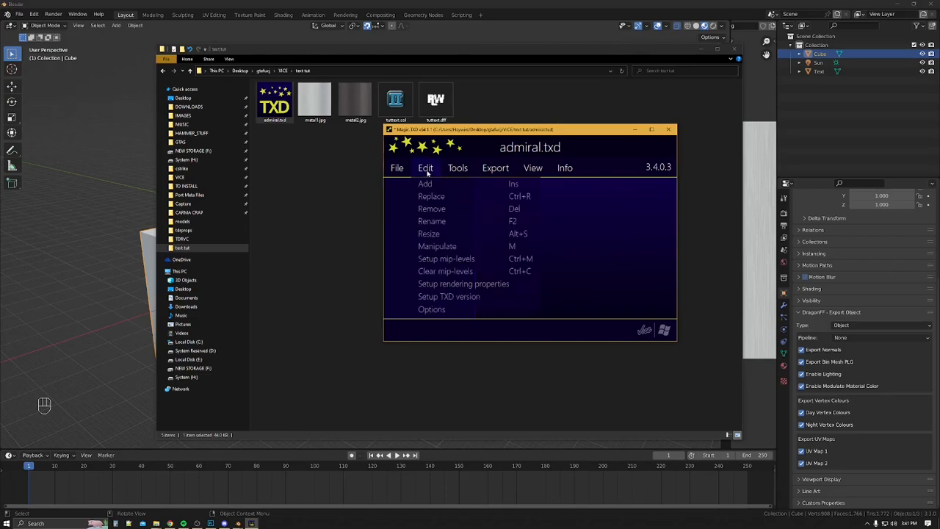
left_click(426, 183)
double_click(520, 195)
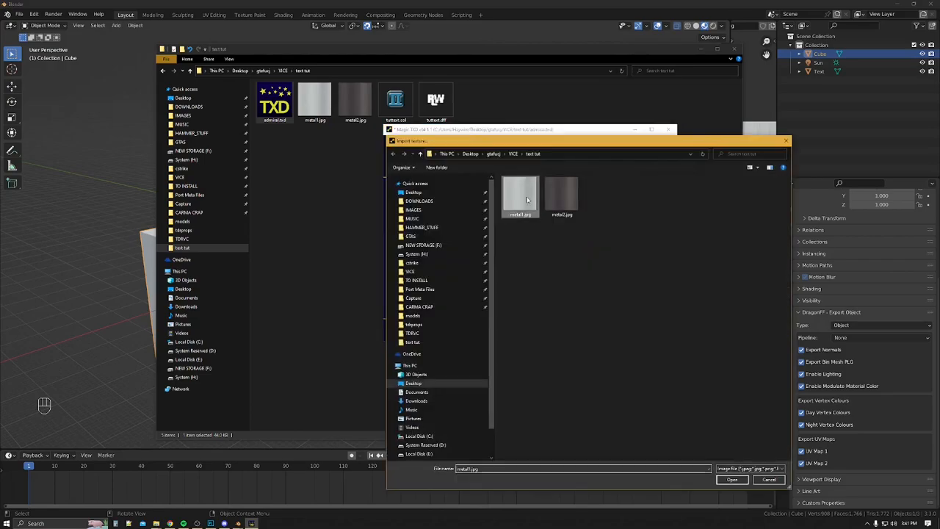
left_click(435, 237)
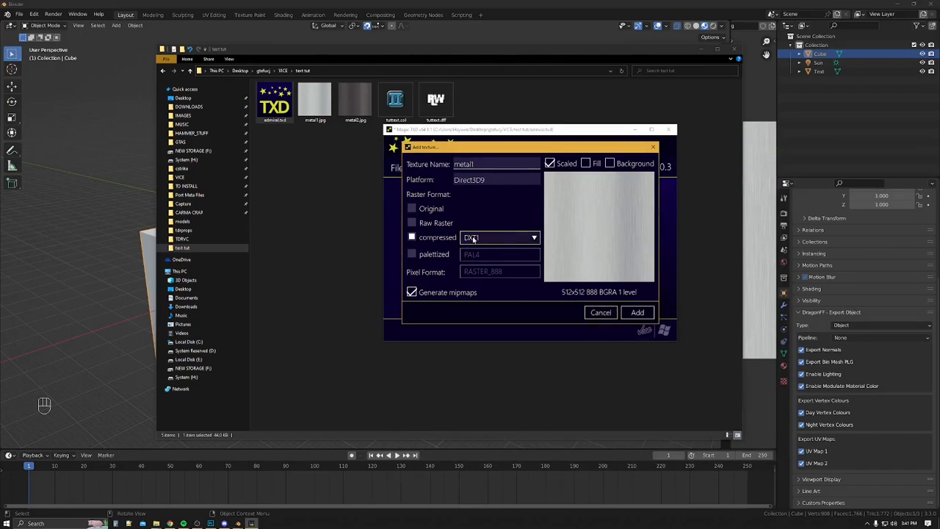
left_click(638, 312)
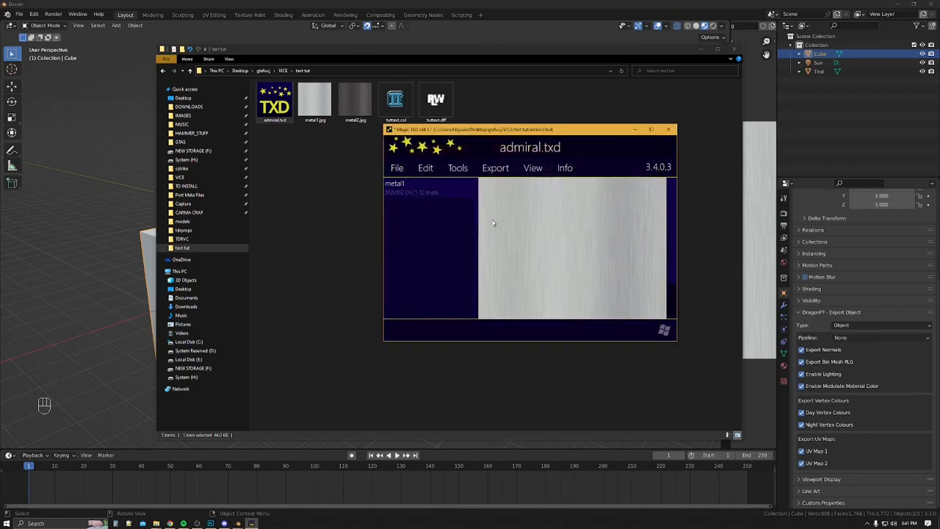
Add metal2.jpg to the texture archive in compressed DXT1 raster format
left_click(426, 168)
left_click(426, 183)
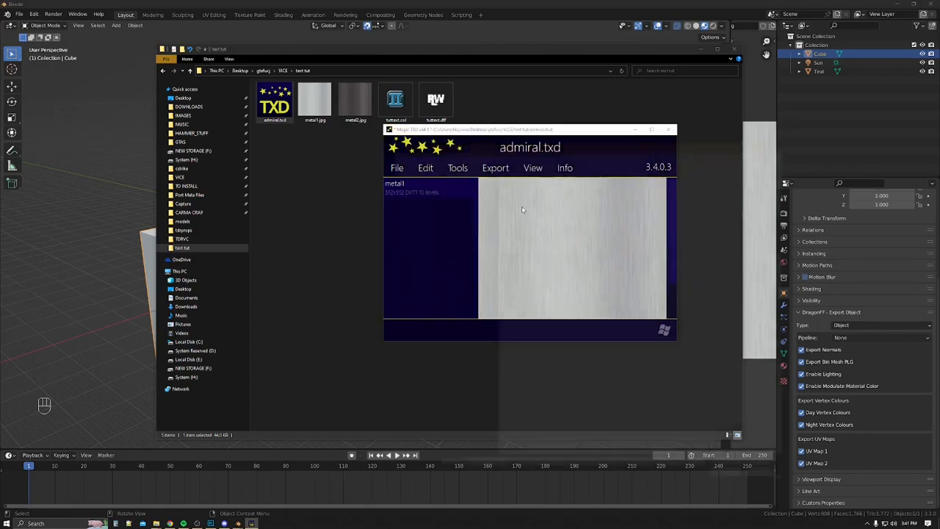
double_click(561, 196)
left_click(423, 237)
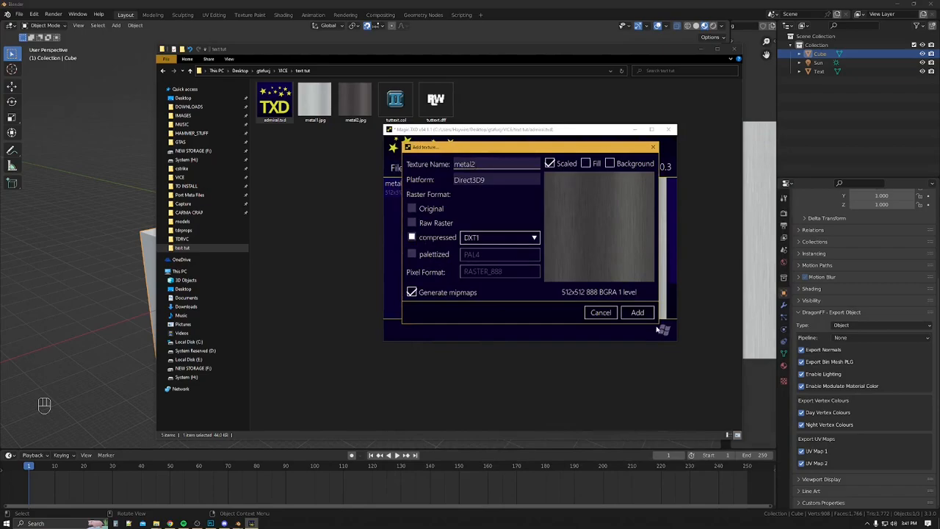
left_click(638, 312)
Save the changes to admiral.txd and close Magic.TXD
left_click(396, 169)
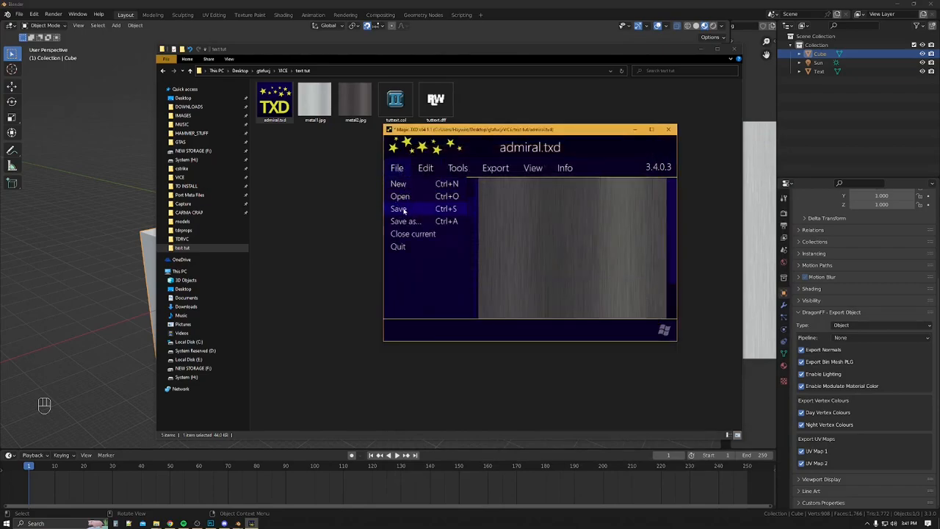
left_click(399, 209)
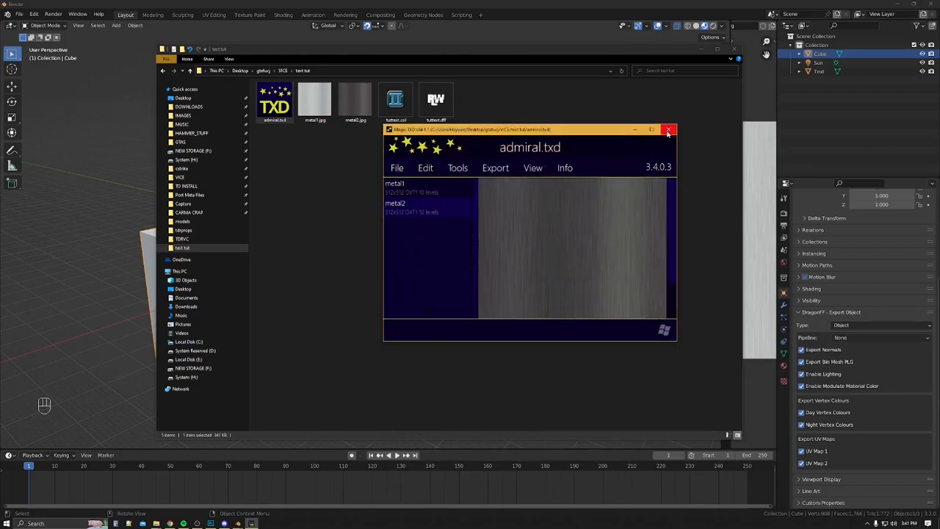
left_click(667, 129)
Rename admiral.txd in the text tut folder to tuttext.txd
left_click(271, 120)
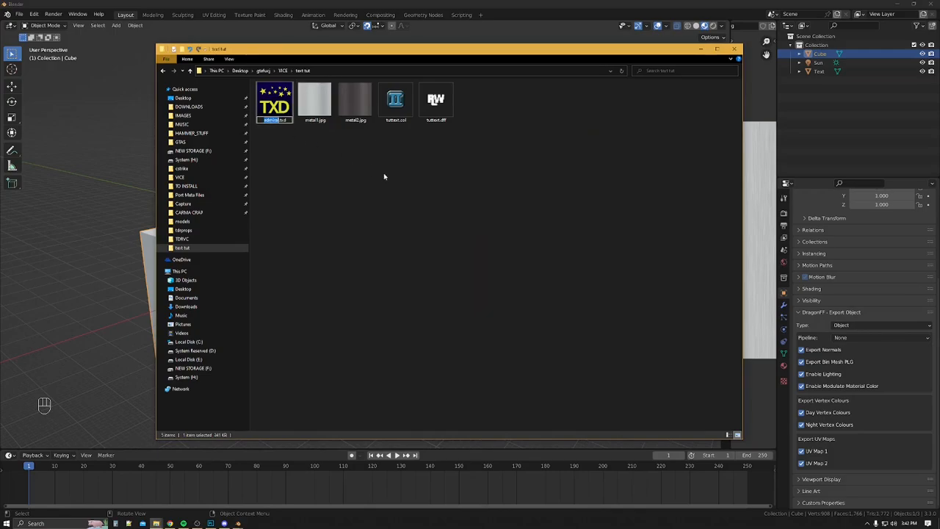
type("t")
type("ut")
type("text")
key("Return")
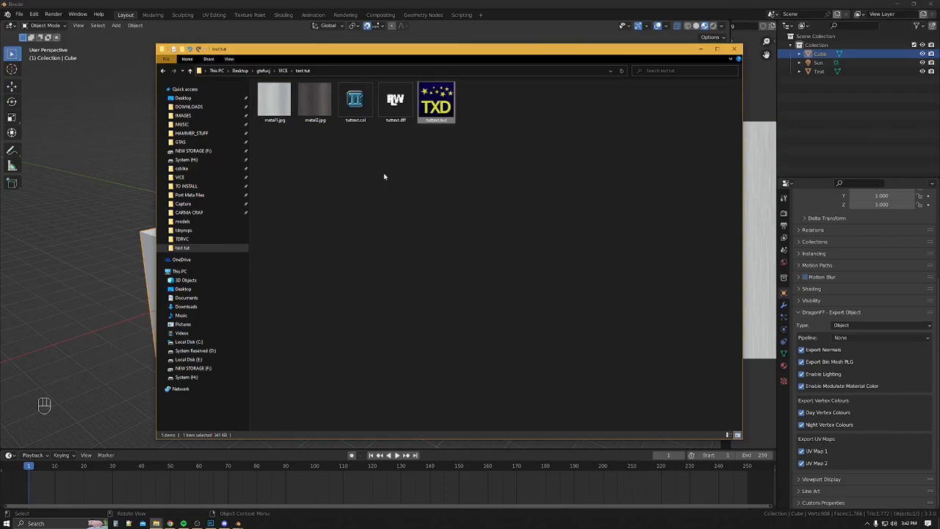
left_click(384, 177)
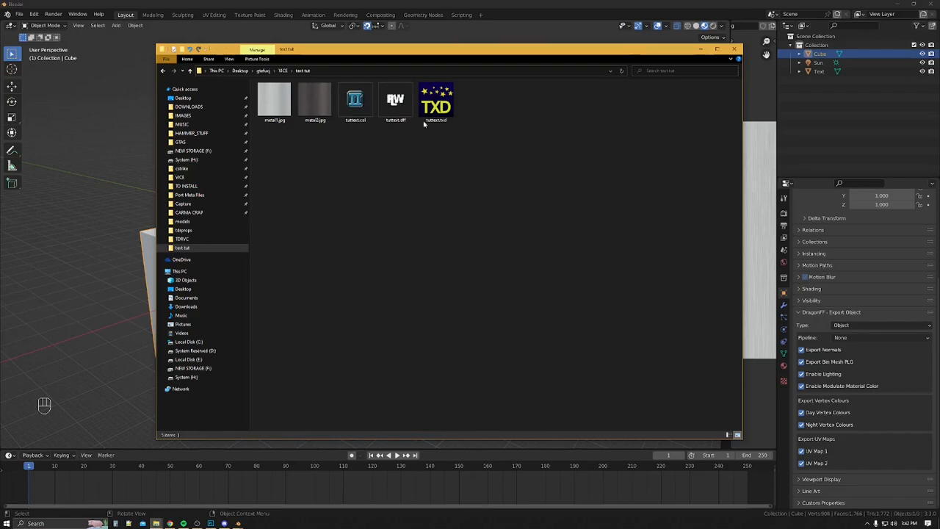
Duplicate tuttext.dff in the same folder and name the copy tuttextLOD.dff
left_click(397, 106)
key("ctrl+c")
key("ctrl+v")
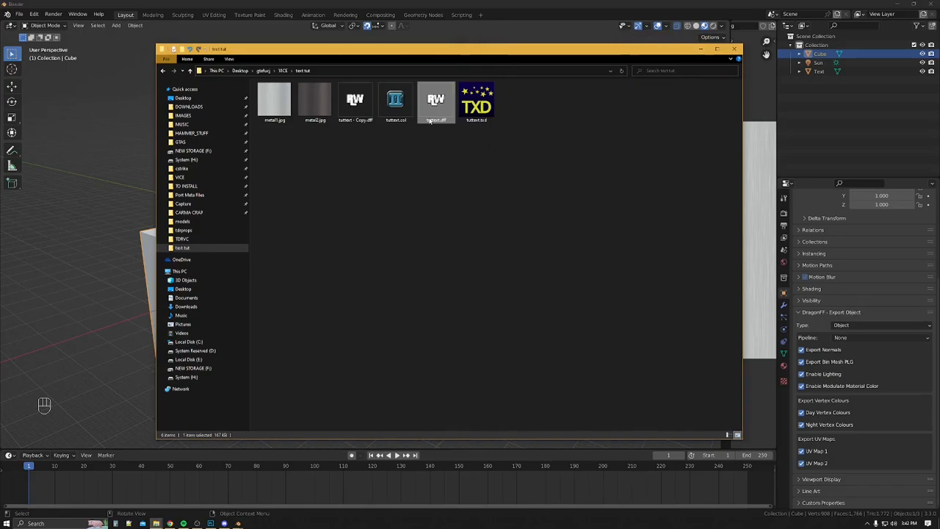
left_click(353, 117)
key("F2")
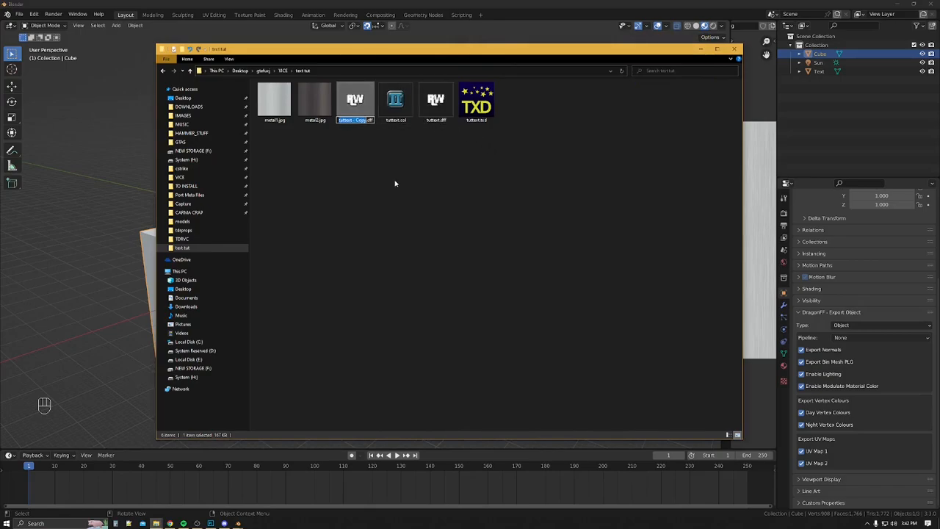
type("tuttextLOD")
key("Return")
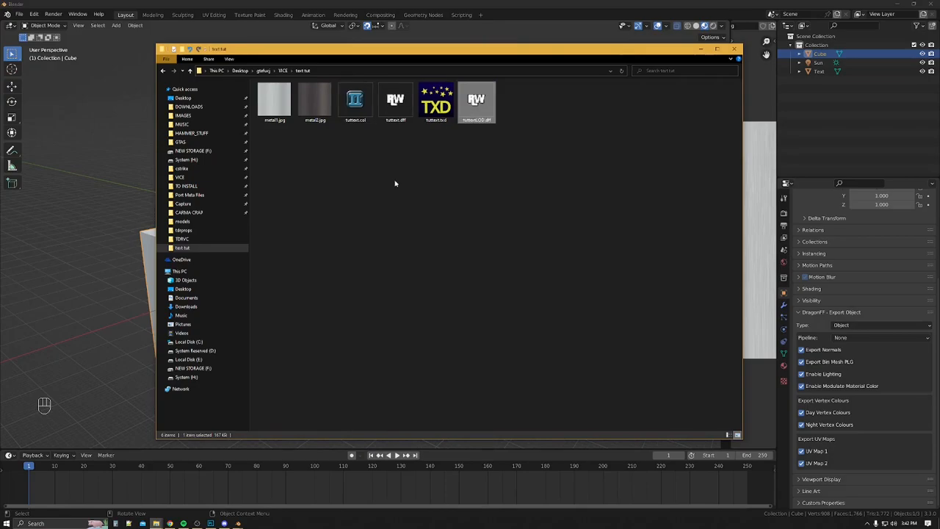
Open tuttext.col in Collision File Editor and copy its tuttext collision entry as LOD
double_click(356, 103)
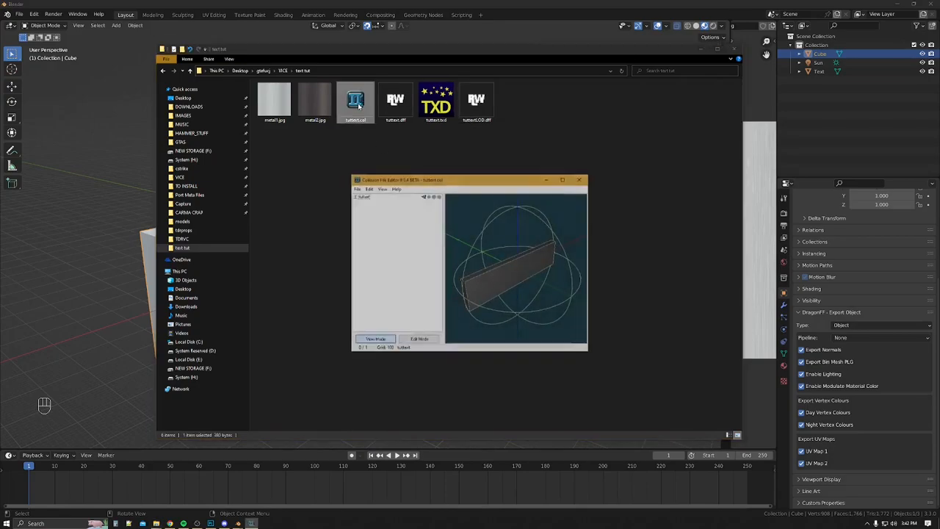
left_click(363, 198)
right_click(363, 197)
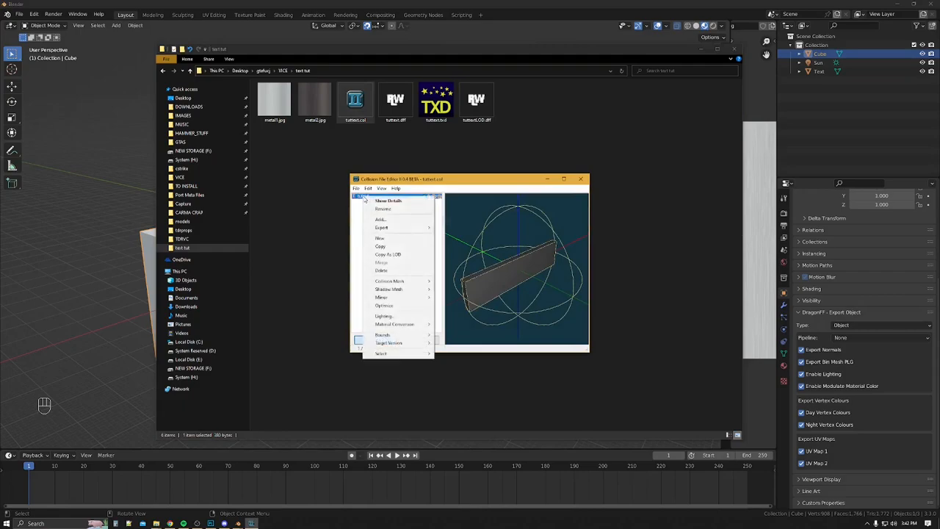
left_click(400, 255)
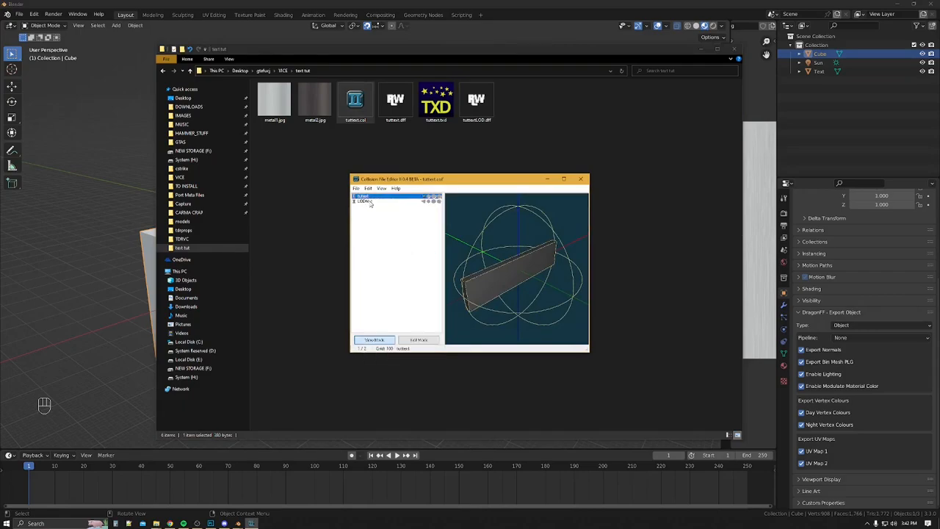
Rename the copied LOD collision entry to tuttextLOD, then save tuttext.col and close the editor
left_click(368, 202)
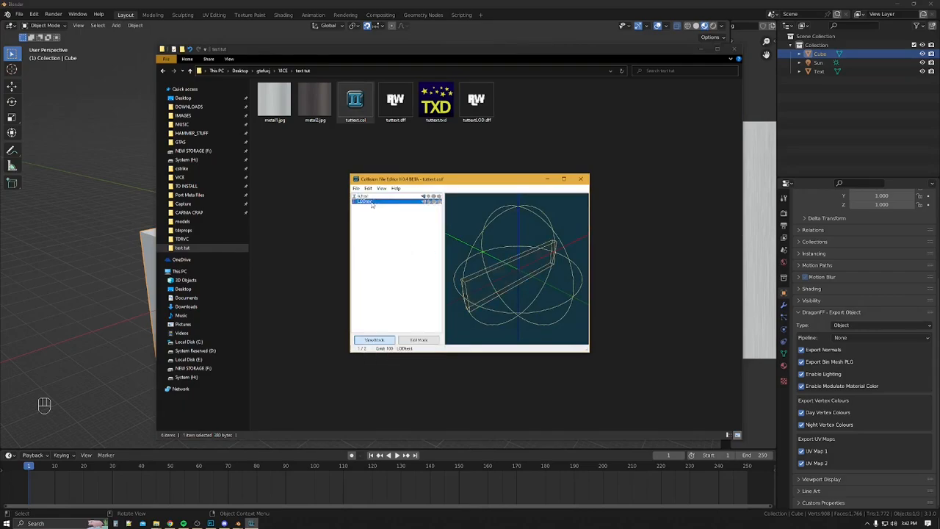
double_click(377, 203)
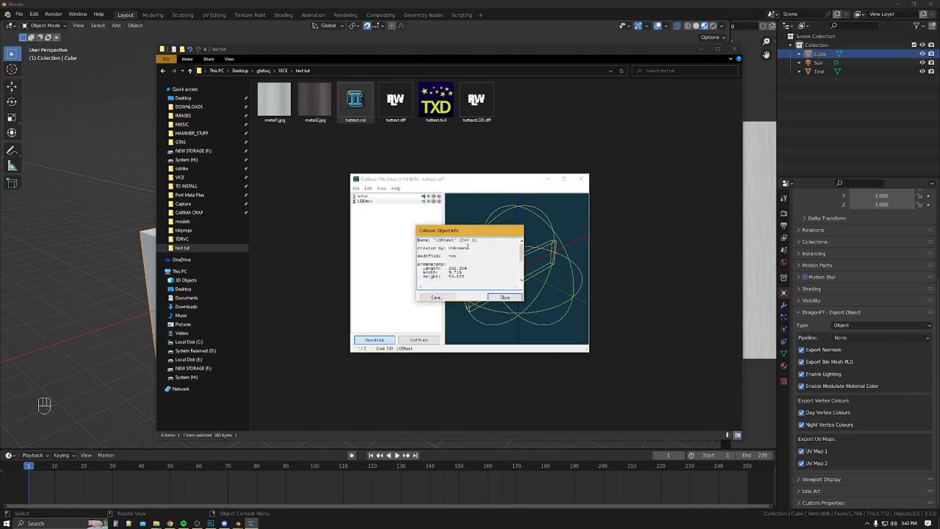
left_click(504, 296)
right_click(367, 203)
left_click(376, 205)
type("tut")
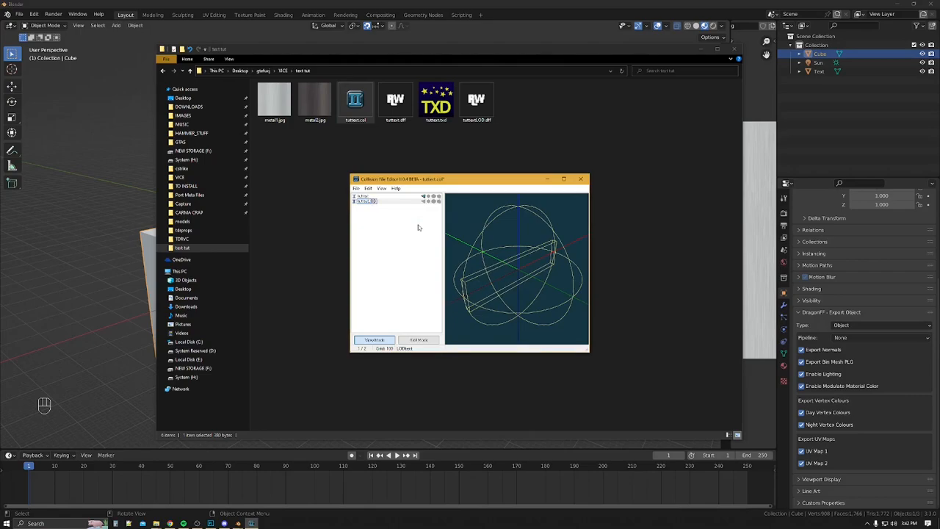
key("Return")
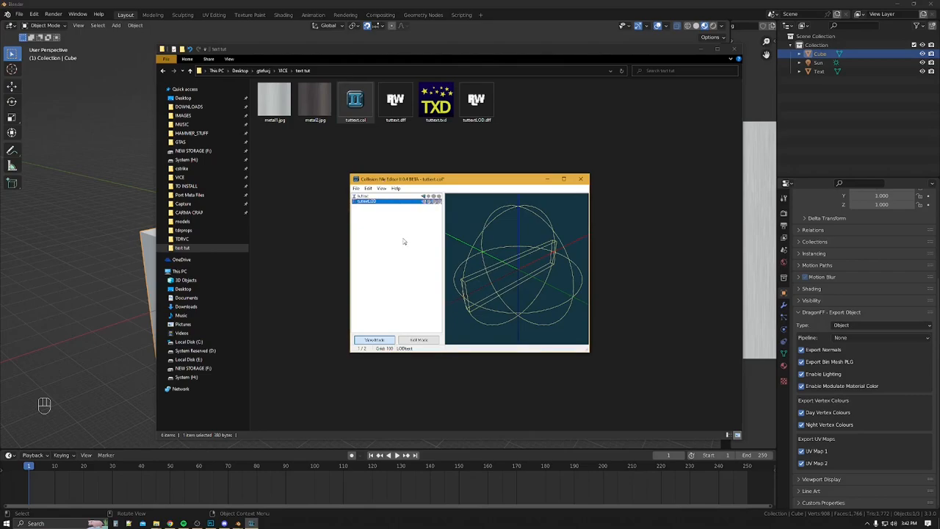
left_click(581, 179)
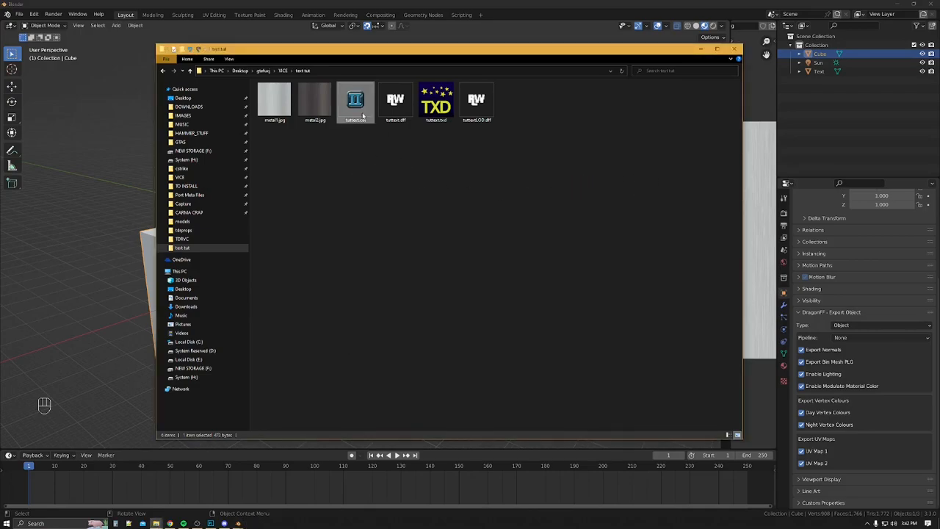
Switch to the second File Explorer window and open the data\maps folder of TDRVC v1.4 inside GTAS
left_click(156, 523)
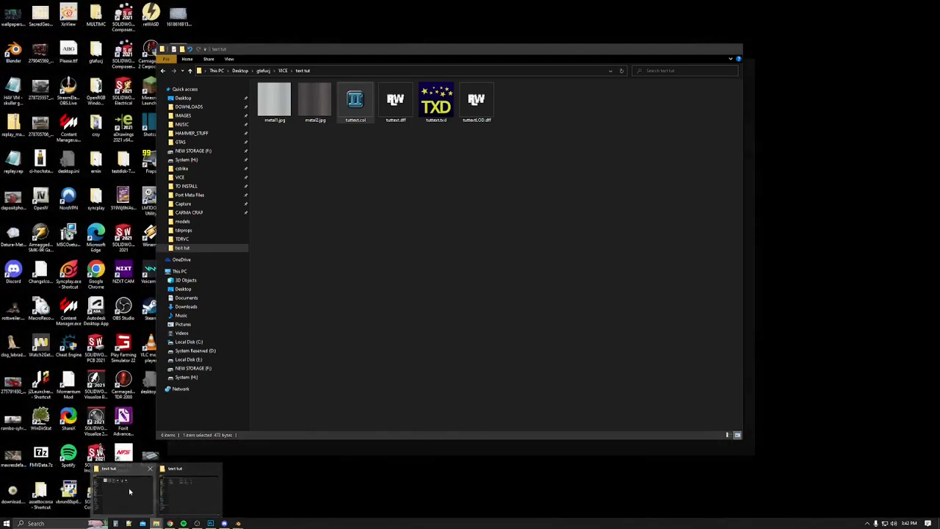
mouse_move(198, 498)
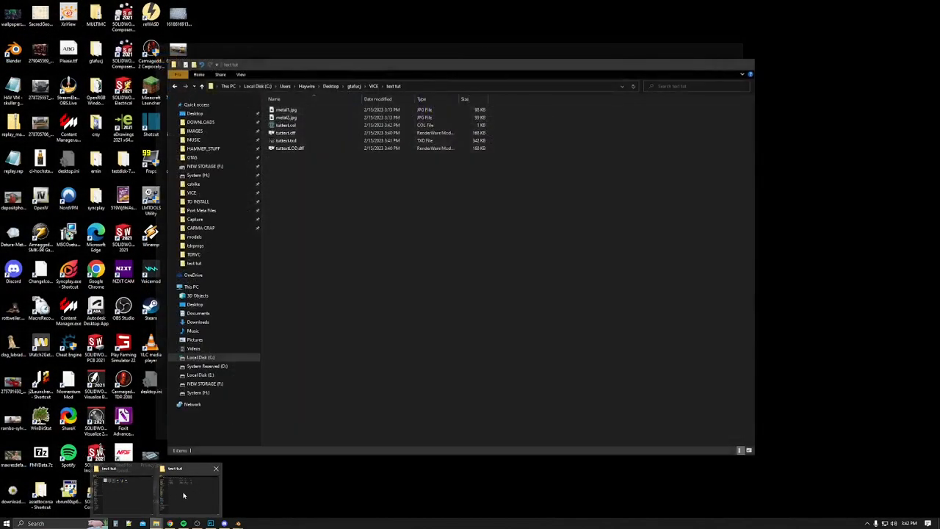
mouse_move(138, 492)
left_click(183, 494)
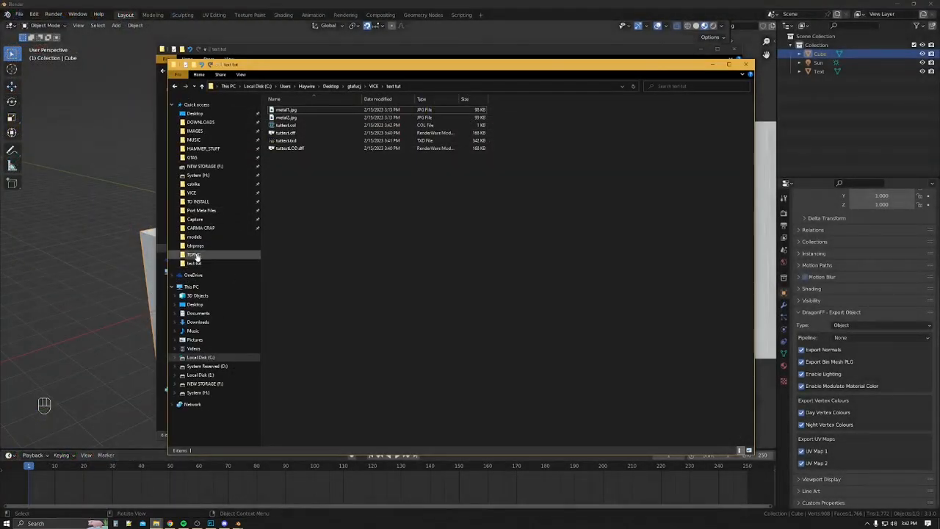
left_click(193, 193)
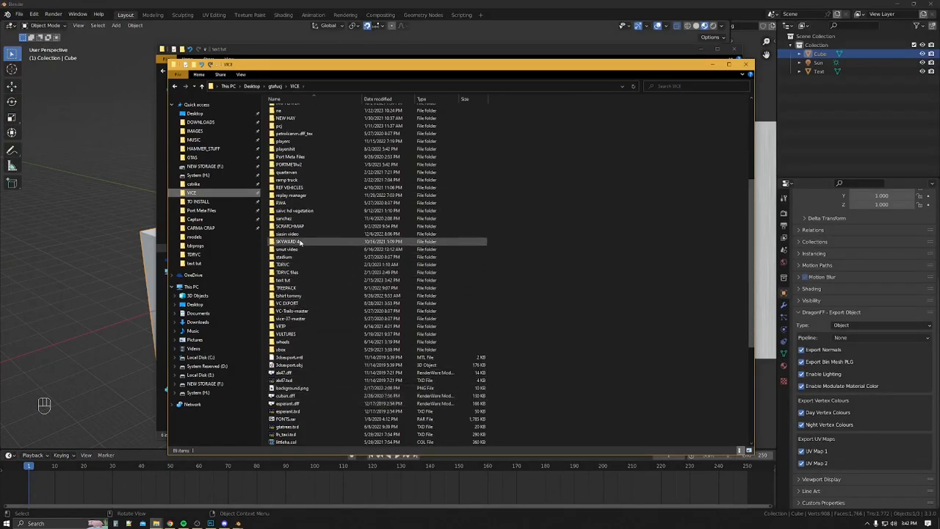
scroll(308, 260, "down", 3)
left_click(192, 157)
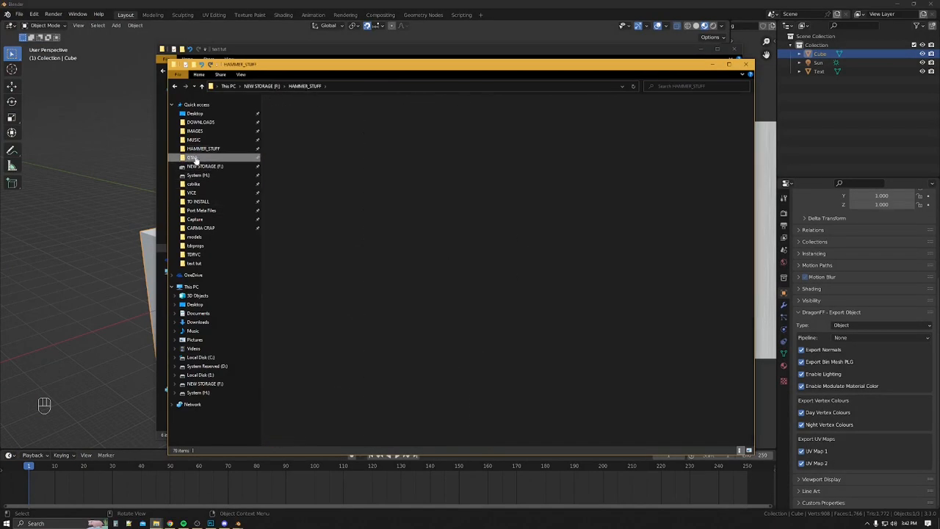
scroll(281, 345, "down", 3)
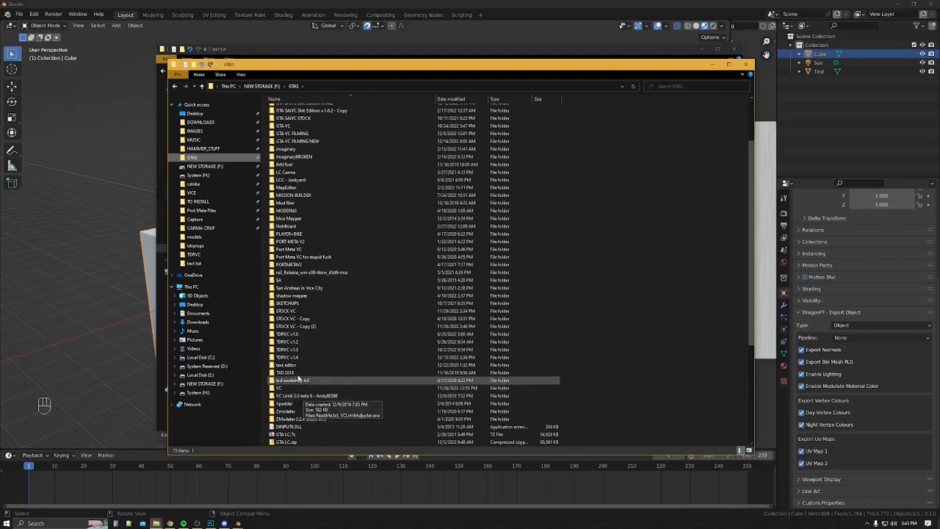
double_click(286, 357)
double_click(280, 125)
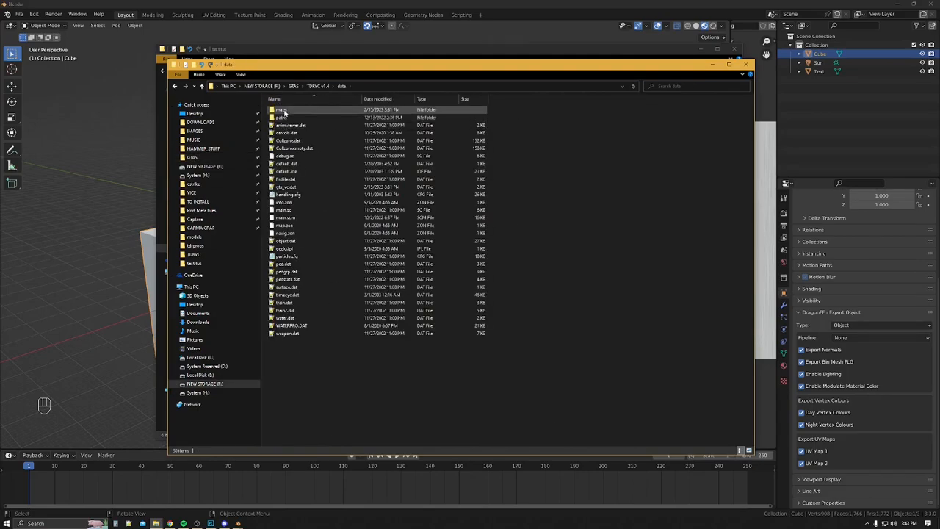
double_click(282, 110)
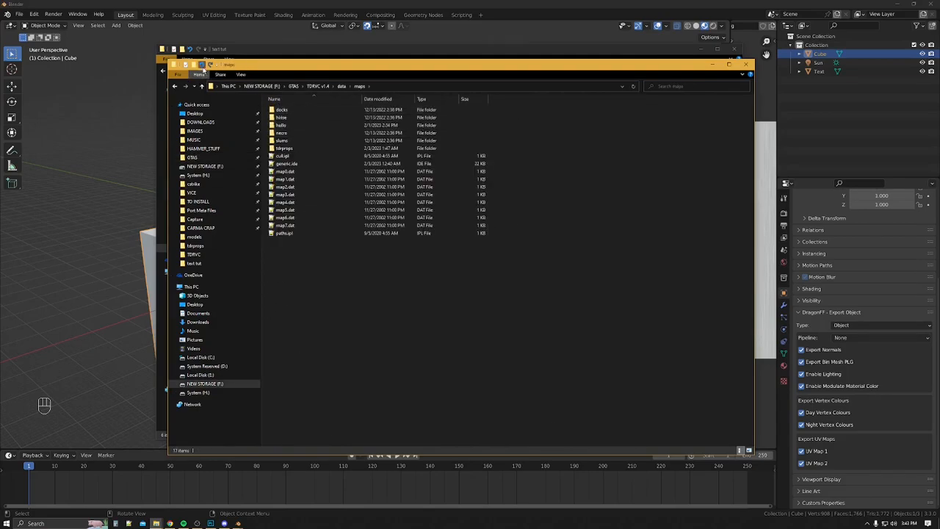
Create a folder named tut in maps and paste the copied tuttext.col into it
left_click(193, 65)
type("tut")
key("Return")
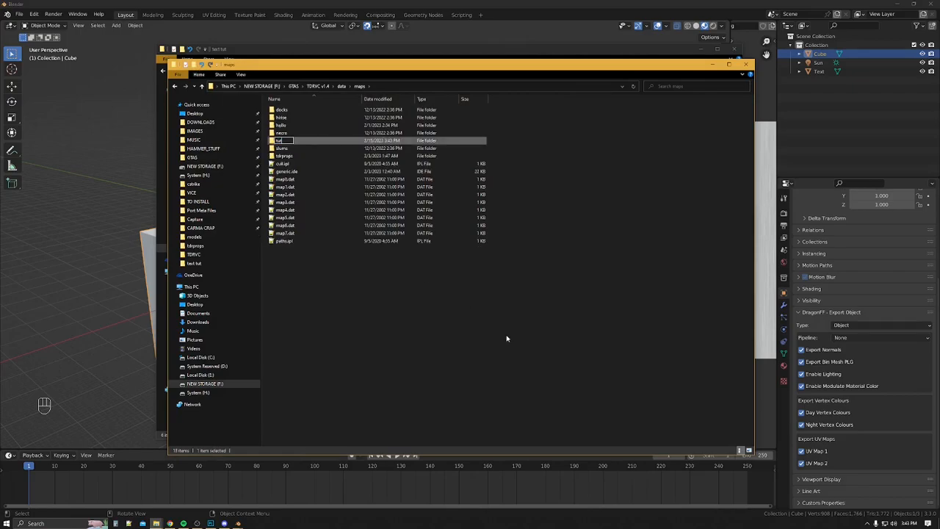
key("Return")
key("ctrl+v")
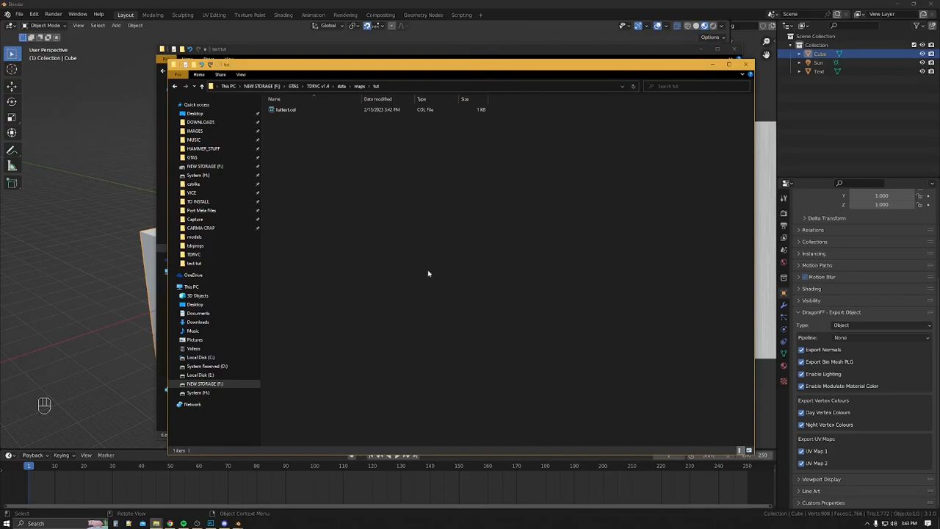
Open gta3.img from the TDRVC v1.4 models folder in IMG Tool
key("alt+Left")
key("alt+Left")
double_click(300, 130)
left_click(302, 168)
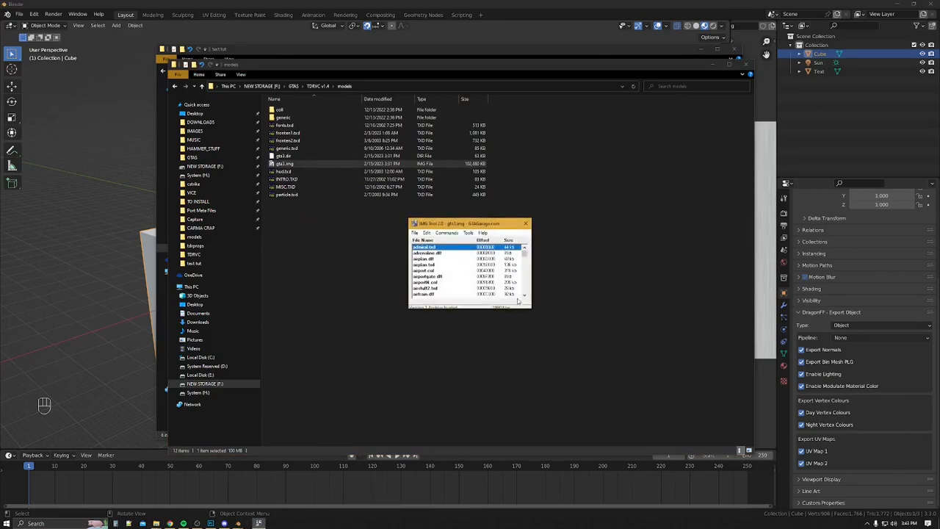
Add tuttext.dff, tuttext.txd and tuttextLOD.dff from the text tut folder to the gta3.img archive
left_click_drag(525, 252, 526, 307)
left_click(446, 232)
left_click(453, 243)
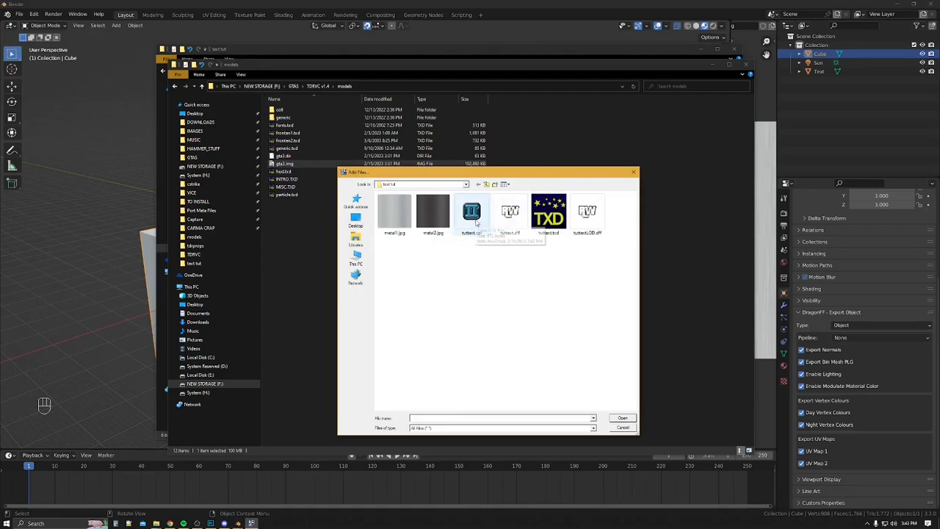
left_click(510, 213)
left_click(591, 213, "shift")
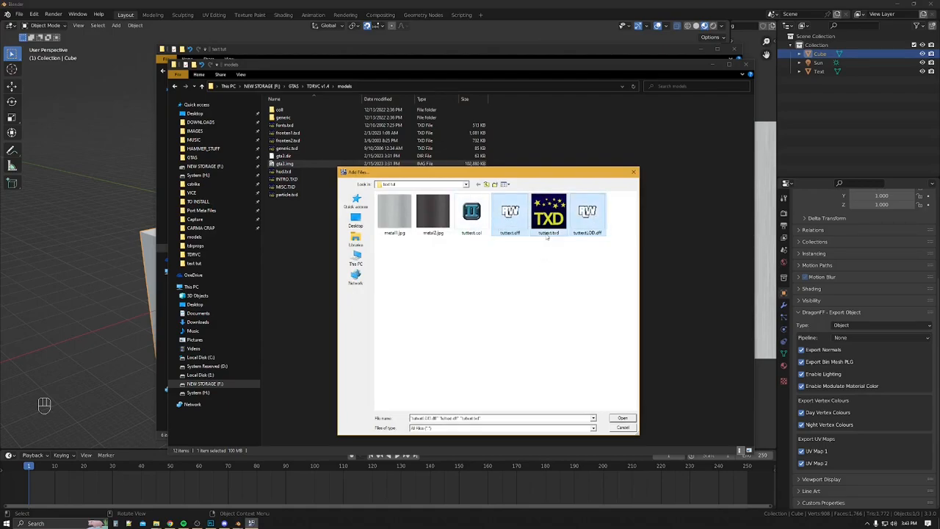
left_click(622, 418)
Rebuild the gta3.img archive and close IMG Tool
left_click(447, 233)
left_click(461, 249)
left_click(454, 280)
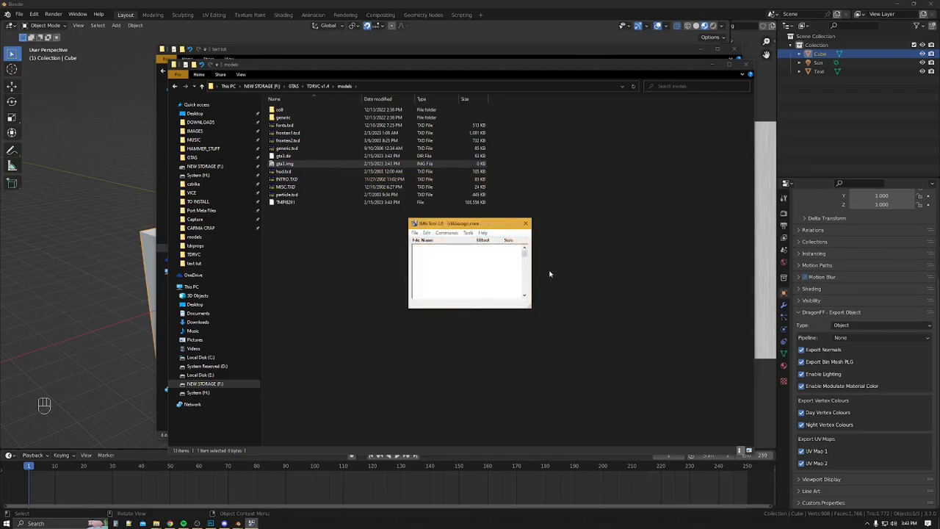
left_click(527, 223)
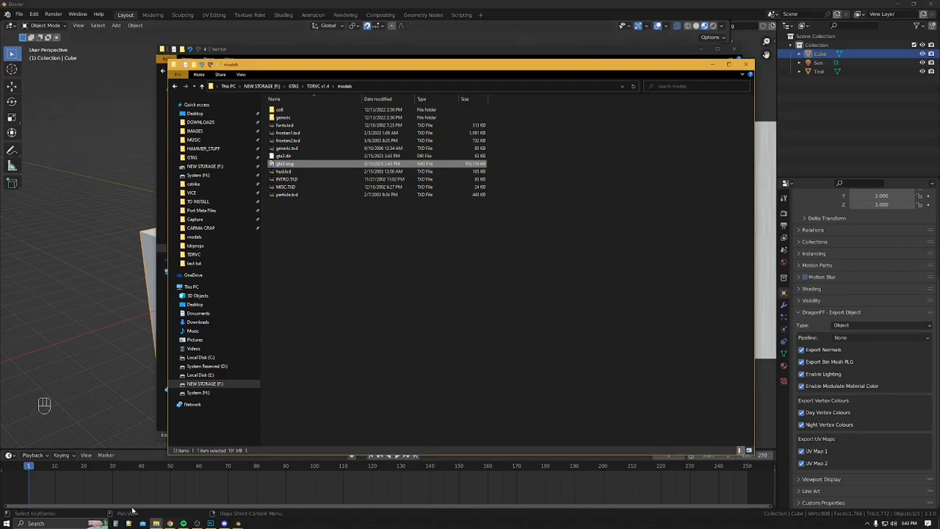
Launch MEd with the TDRVC installation and render only the hollowood.ipl map scene
left_click(5, 523)
left_click(37, 342)
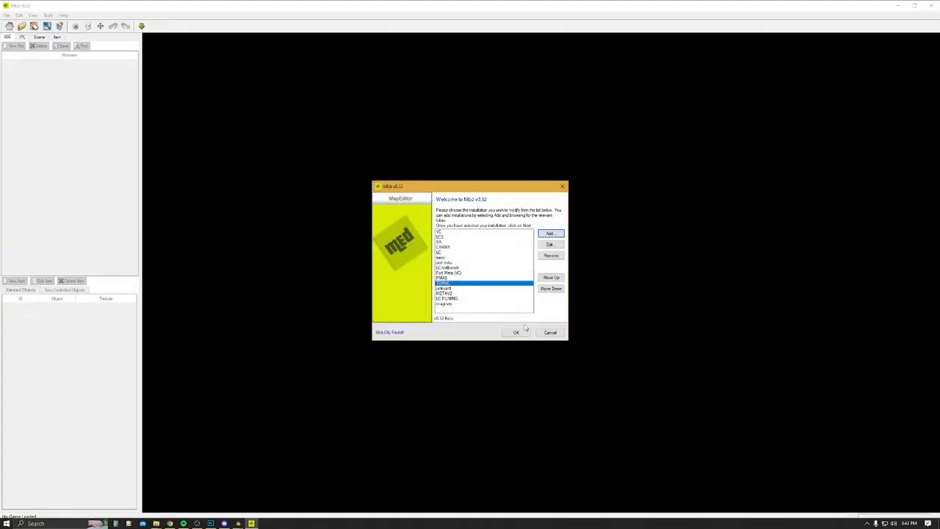
left_click(516, 332)
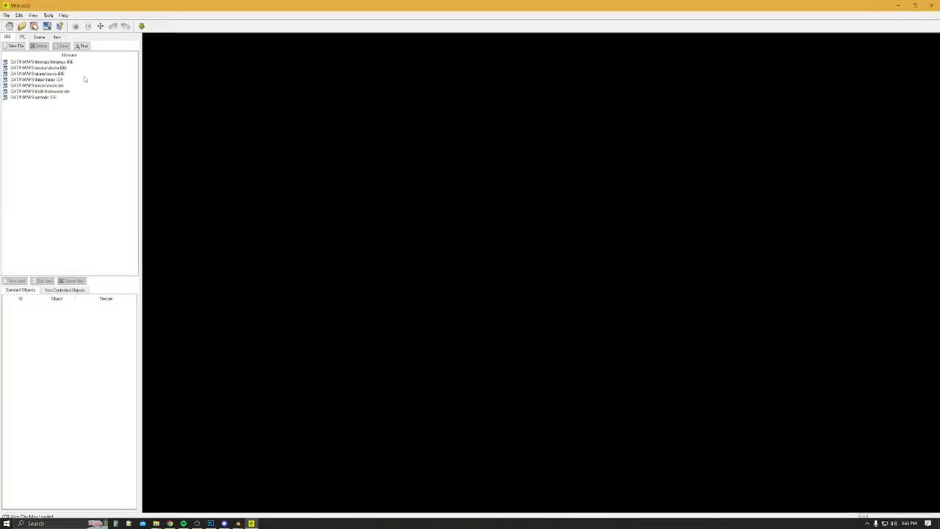
left_click(5, 98)
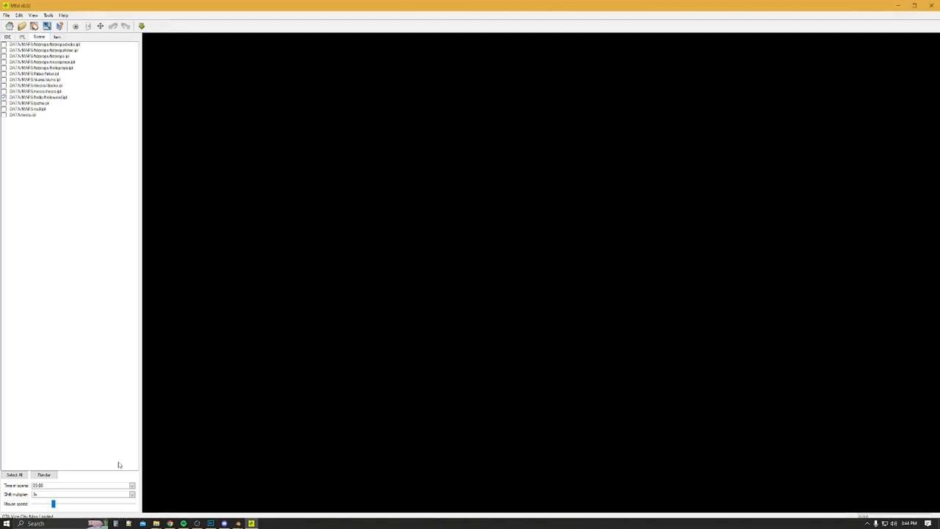
left_click(44, 475)
left_click(513, 274)
left_click_drag(528, 278, 403, 305)
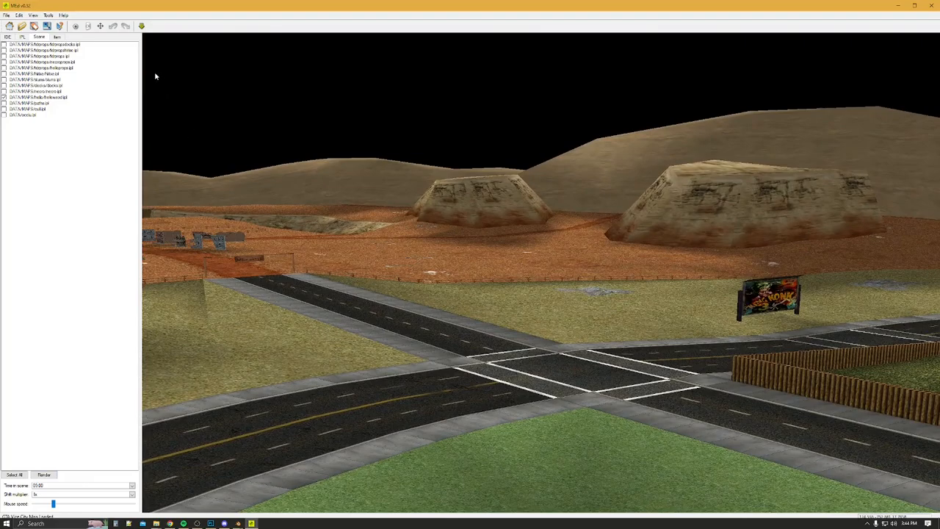
Create a new IDE file named tut in the maps\tut folder
left_click(7, 37)
left_click(14, 47)
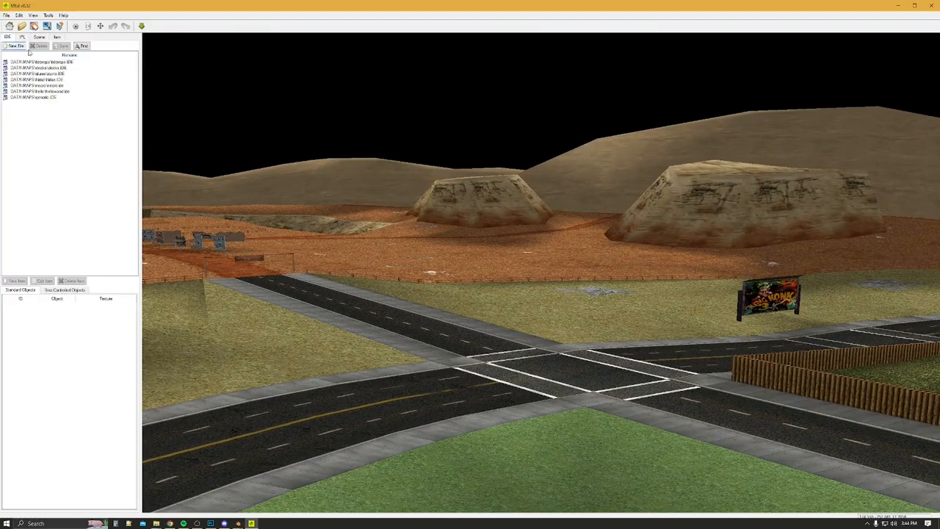
double_click(345, 179)
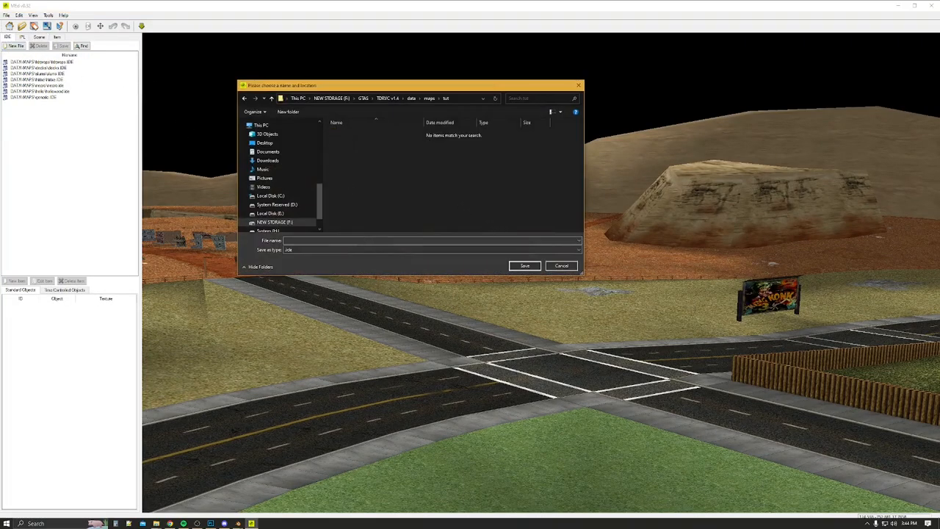
type("tut")
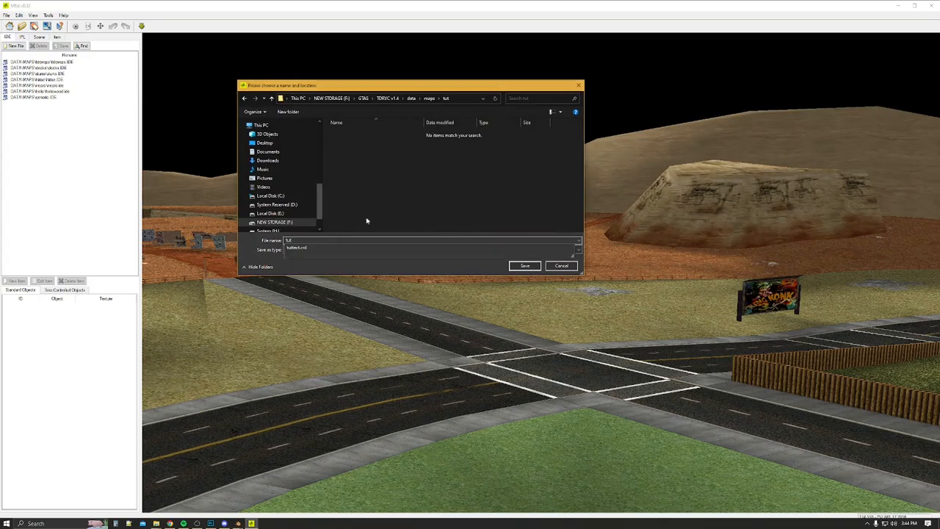
left_click(525, 266)
Add an item definition with model and texture names tuttext to the tut IDE file, and save the file
left_click(17, 280)
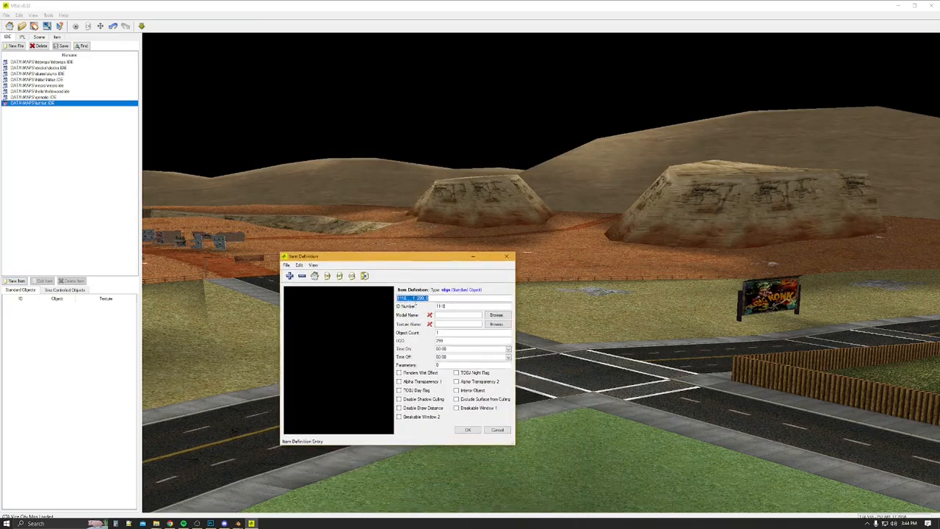
left_click(454, 315)
type("tuttext")
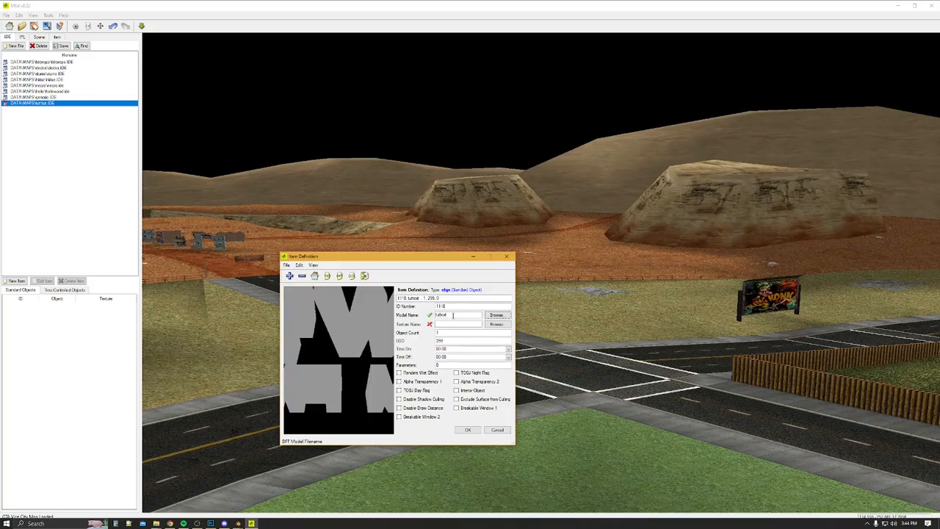
type("tuttext")
left_click(468, 430)
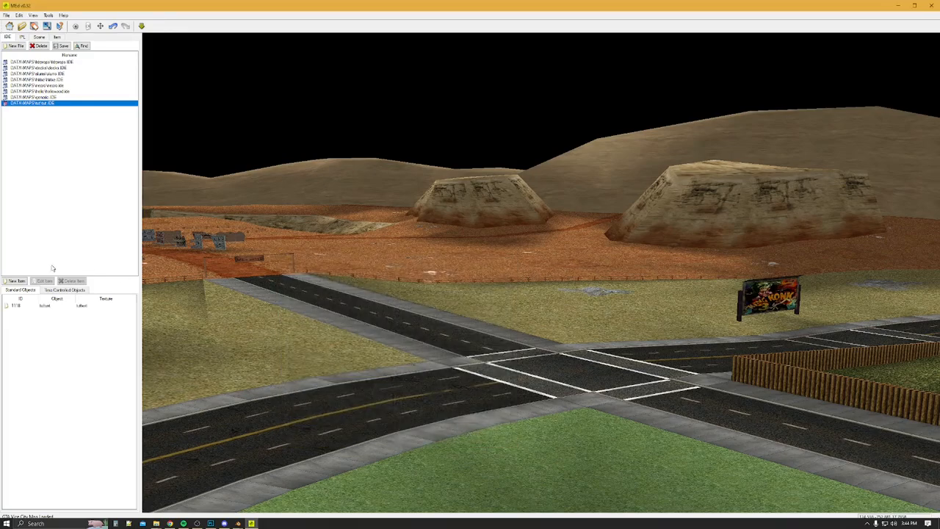
left_click(62, 46)
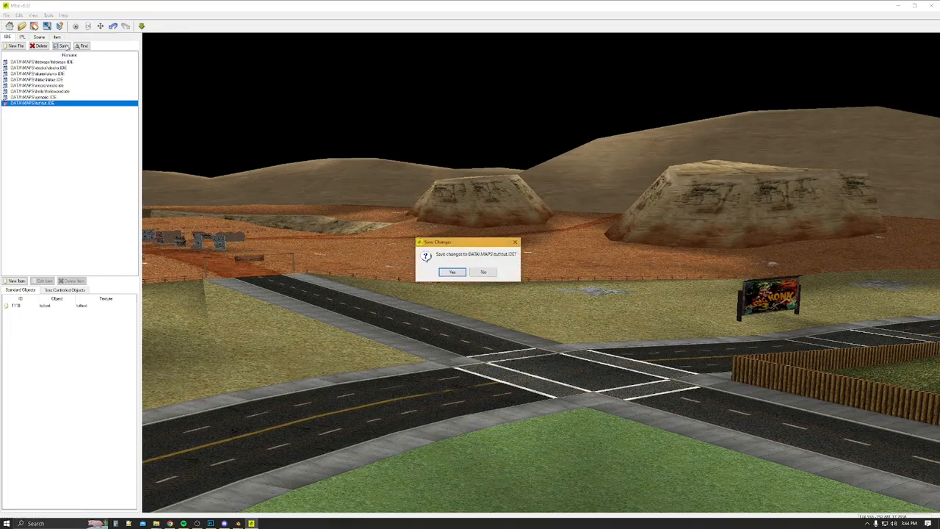
left_click(452, 272)
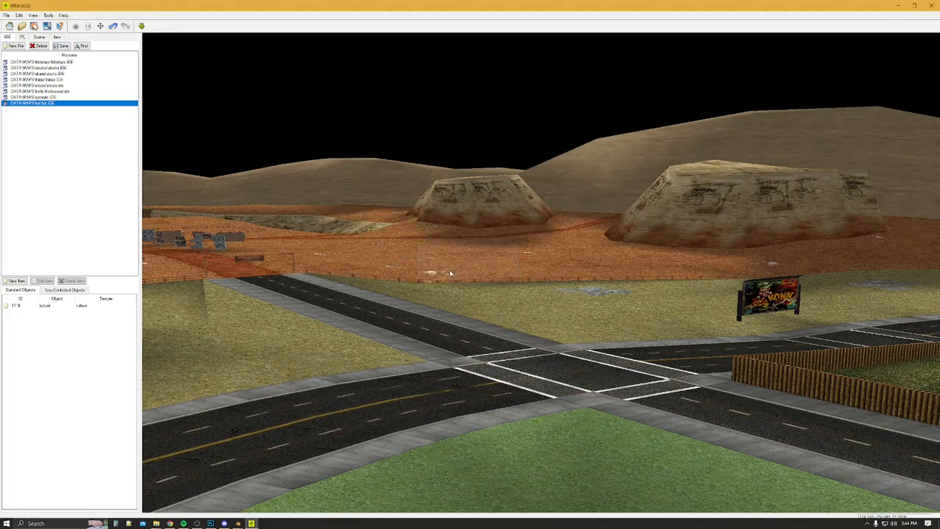
Create a new IPL file named tut in the maps\tut folder
left_click(23, 37)
left_click(15, 46)
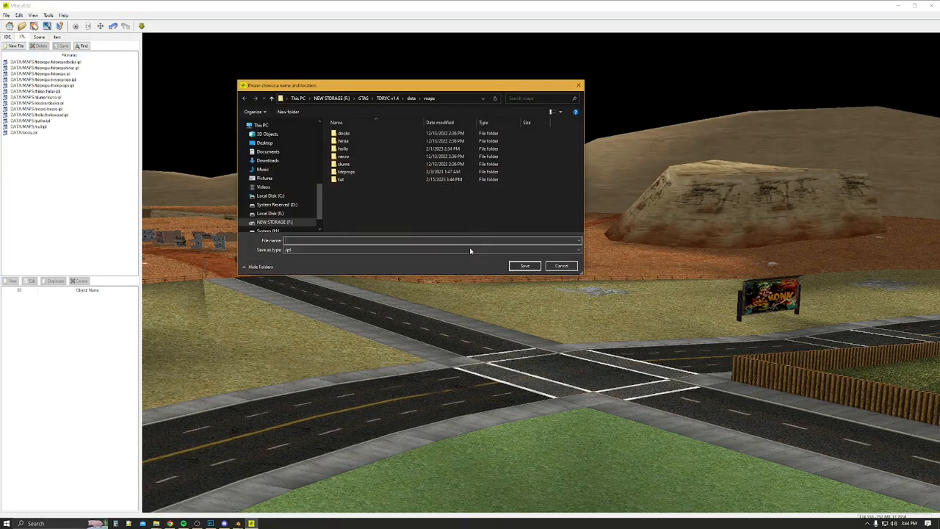
double_click(340, 179)
type("tut")
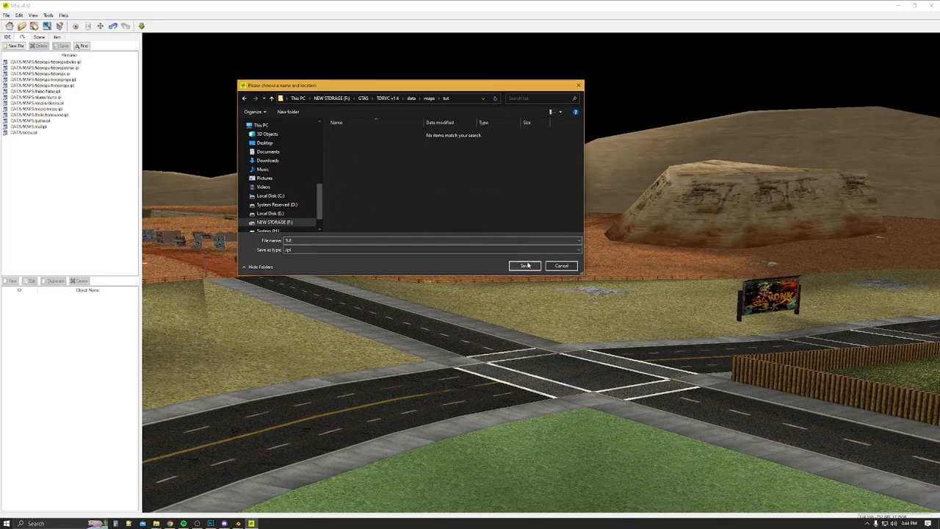
left_click(524, 266)
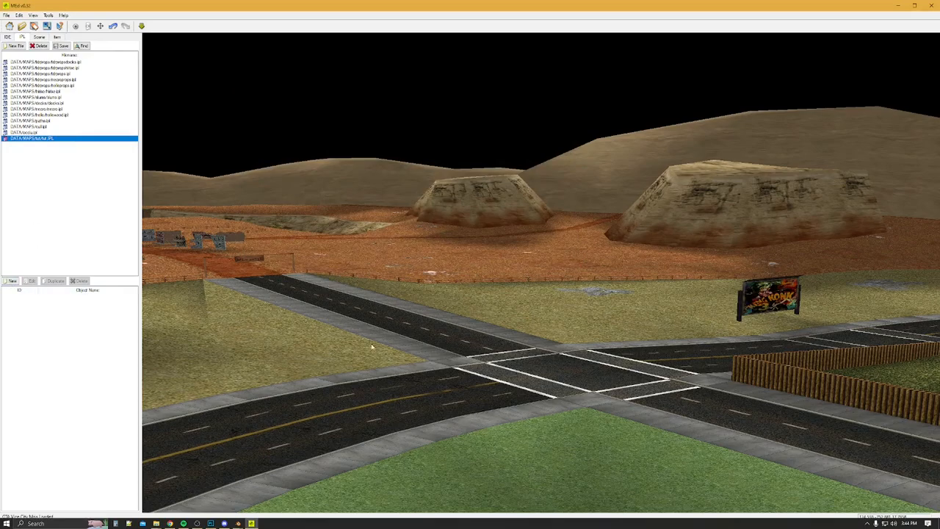
Place the tuttext object from the tut IDE file at the road intersection as a new tut IPL item
right_click(564, 365)
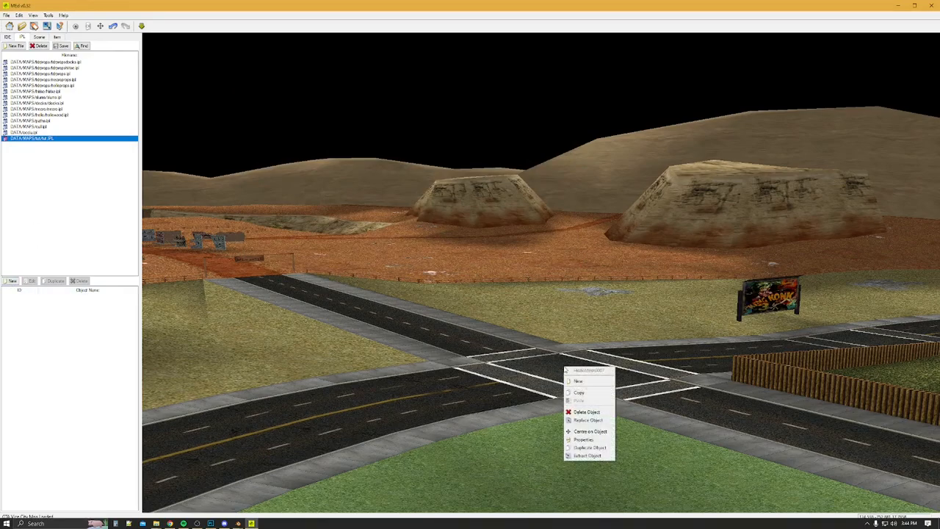
left_click(586, 382)
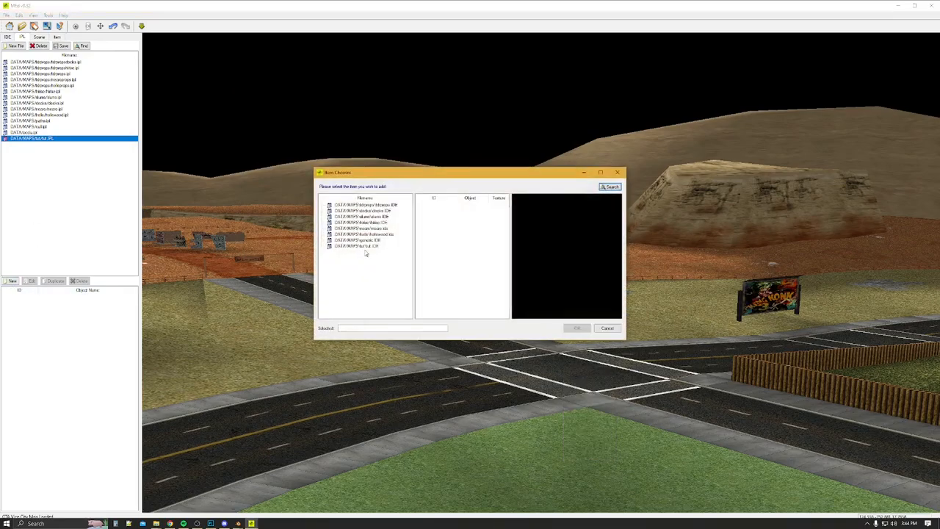
left_click(359, 245)
left_click(448, 206)
left_click(577, 328)
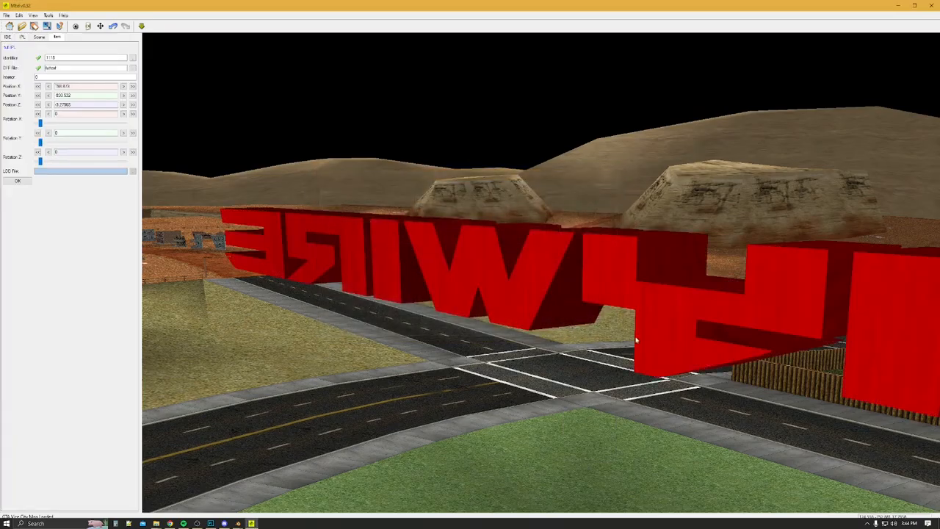
Raise the placed text object to a Z position of 26.7203
key("s")
left_click_drag(545, 341, 415, 349)
key("d")
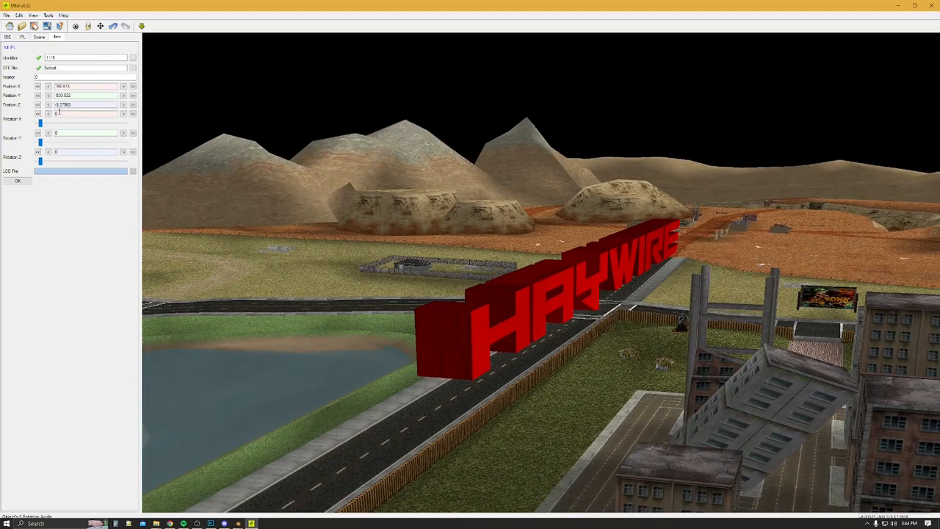
left_click(133, 105)
left_click(133, 105)
left_click(133, 105)
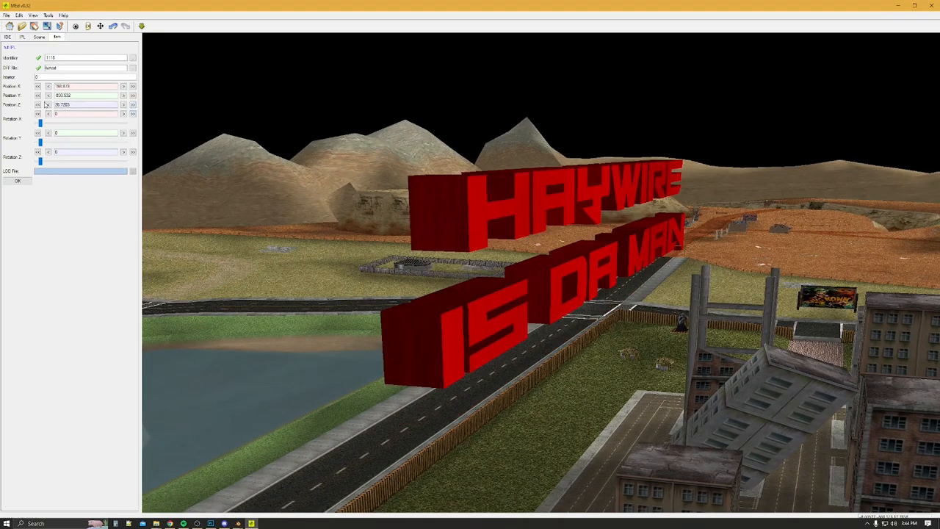
Rotate the text object about the Z axis to 181 degrees
left_click_drag(41, 161, 62, 165)
left_click_drag(449, 294, 463, 302)
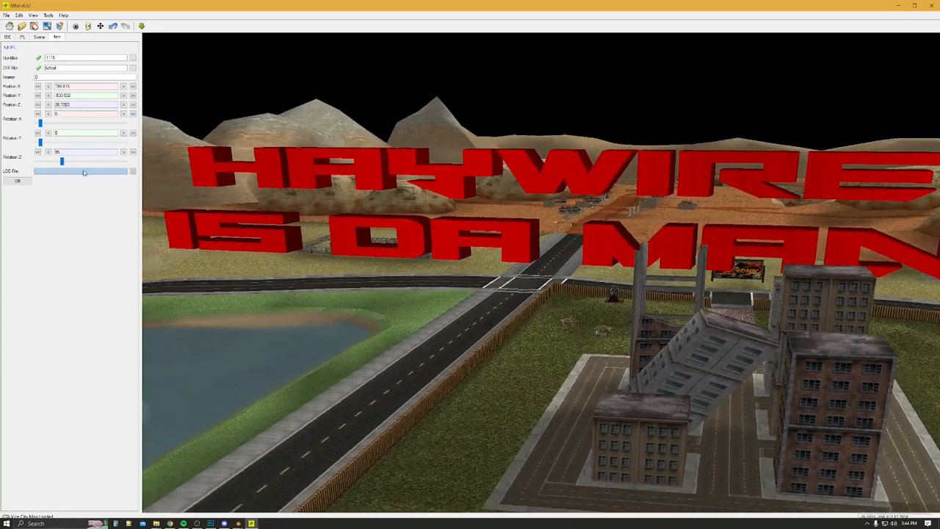
left_click_drag(62, 162, 80, 163)
left_click_drag(356, 231, 476, 231)
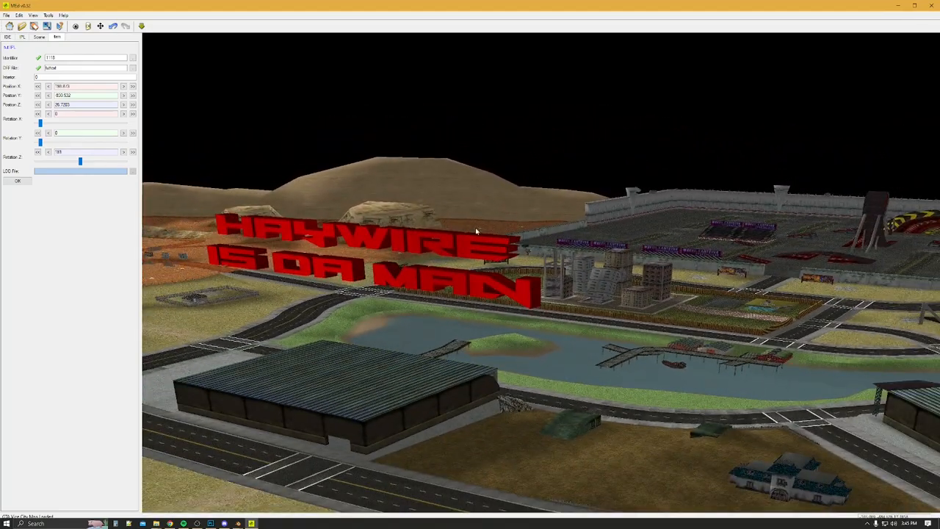
Shift the text object along the X axis to an X position of 78.873, keeping its Y position
left_click(133, 96)
left_click(37, 96)
left_click(133, 87)
left_click(133, 86)
left_click(38, 87)
left_click(38, 86)
left_click(39, 87)
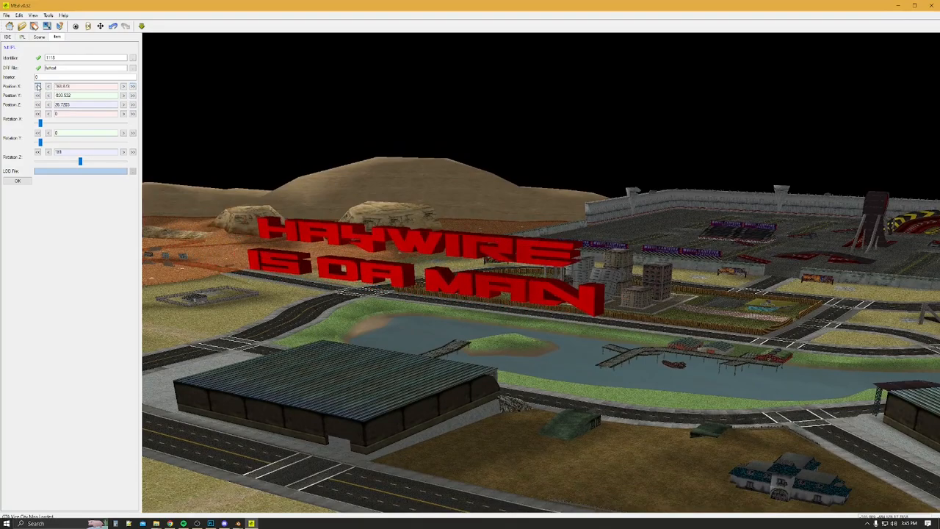
left_click(39, 87)
left_click(39, 87)
left_click(38, 86)
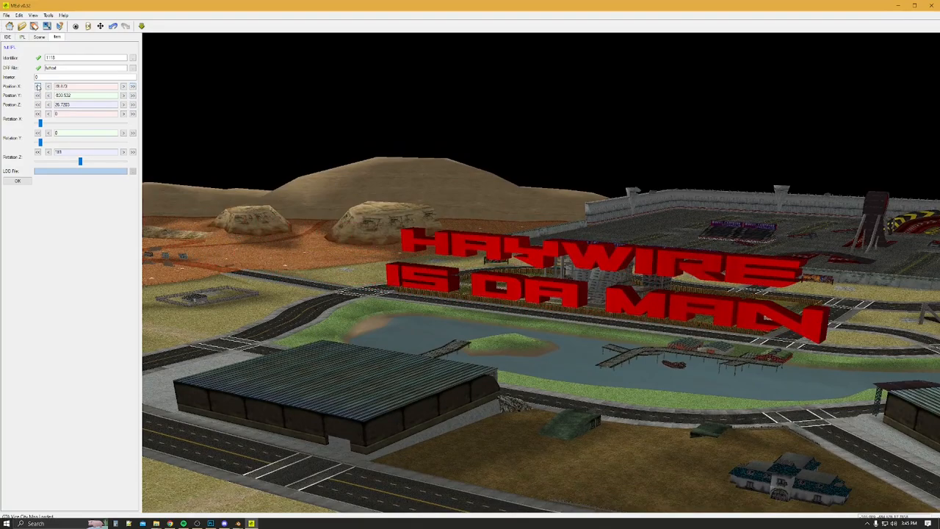
Raise the text object to a Z position of 76.7203, tilt it slightly about the X axis, and apply the placement
left_click(133, 105)
left_click(133, 105)
left_click(132, 105)
left_click(133, 105)
left_click(133, 105)
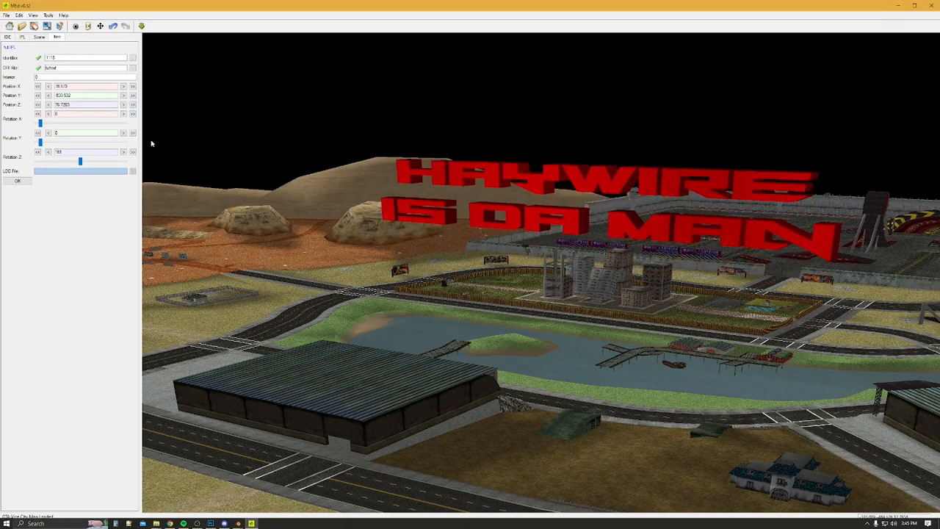
left_click_drag(44, 144, 46, 125)
left_click(20, 181)
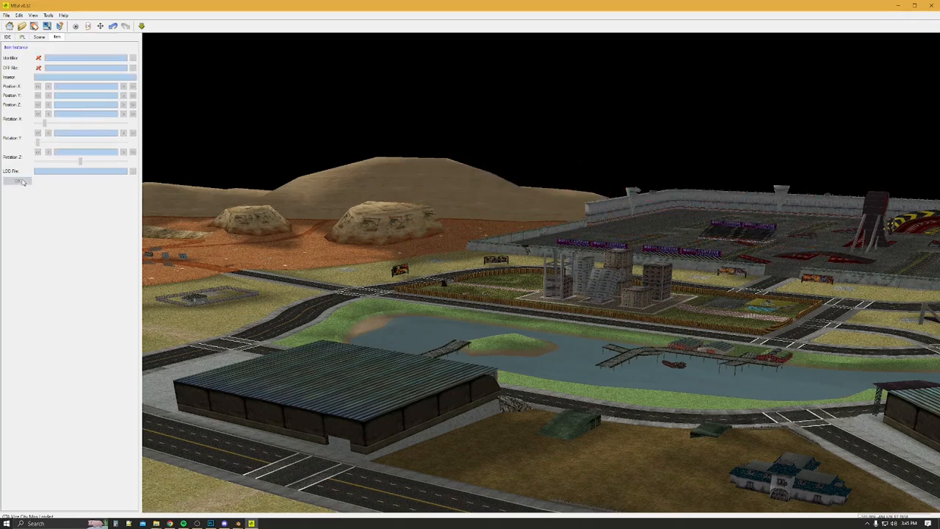
Save the tut IPL file with the new placement and return to the IDE file list
left_click(21, 37)
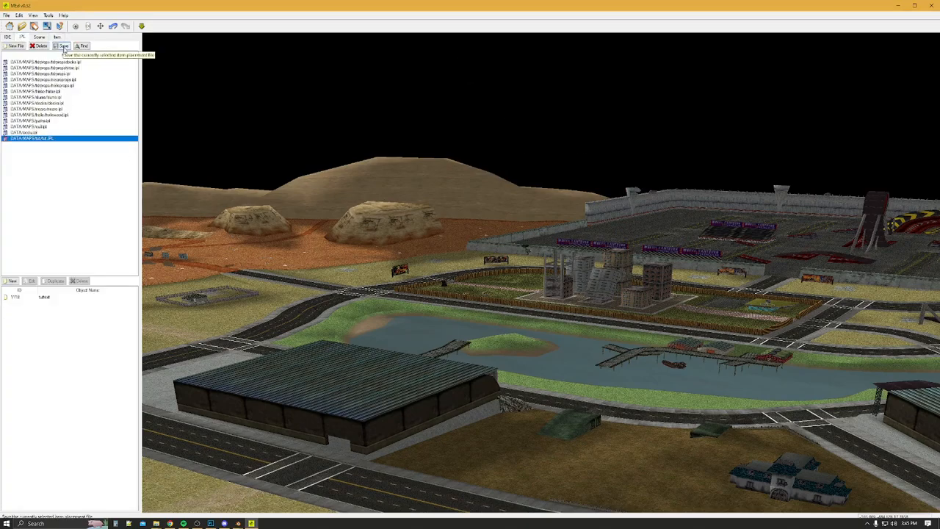
left_click(64, 47)
key("Return")
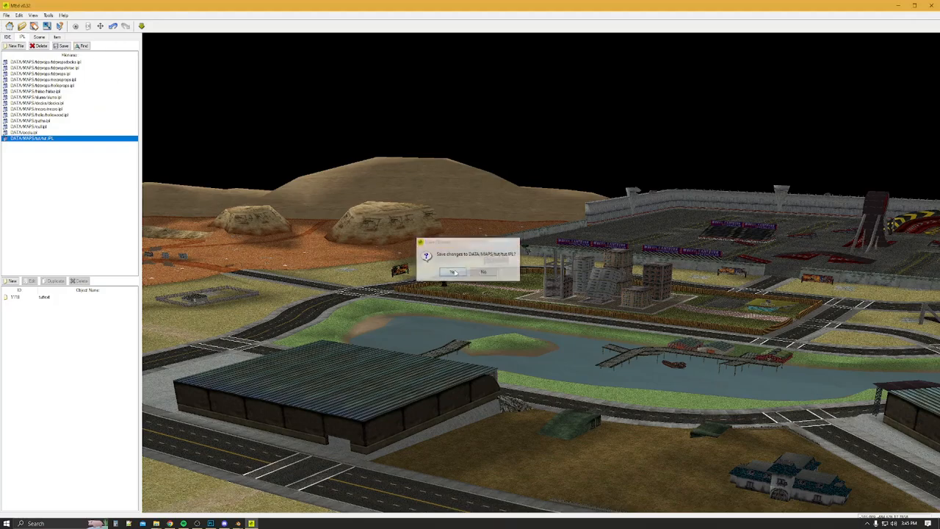
left_click(9, 37)
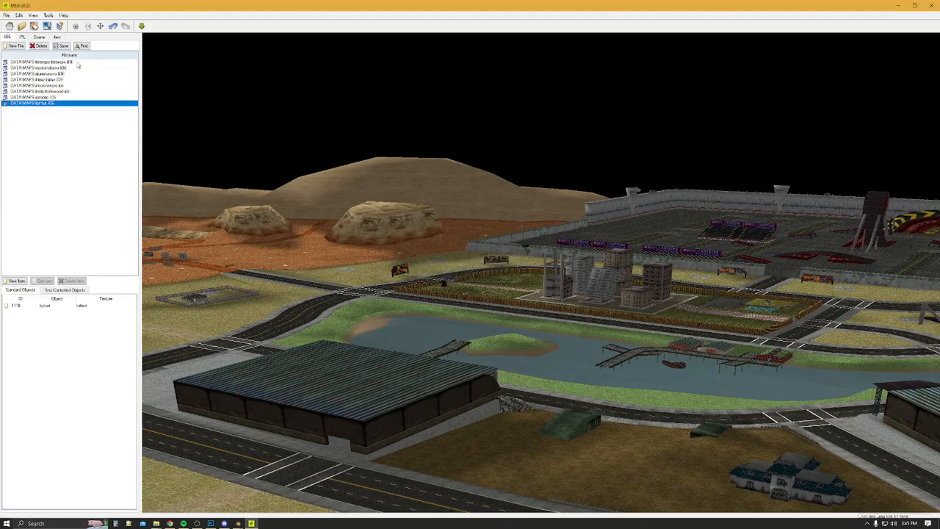
Switch to File Explorer and open tut.IDE from the data\maps\tut folder in Notepad++
left_click(156, 523)
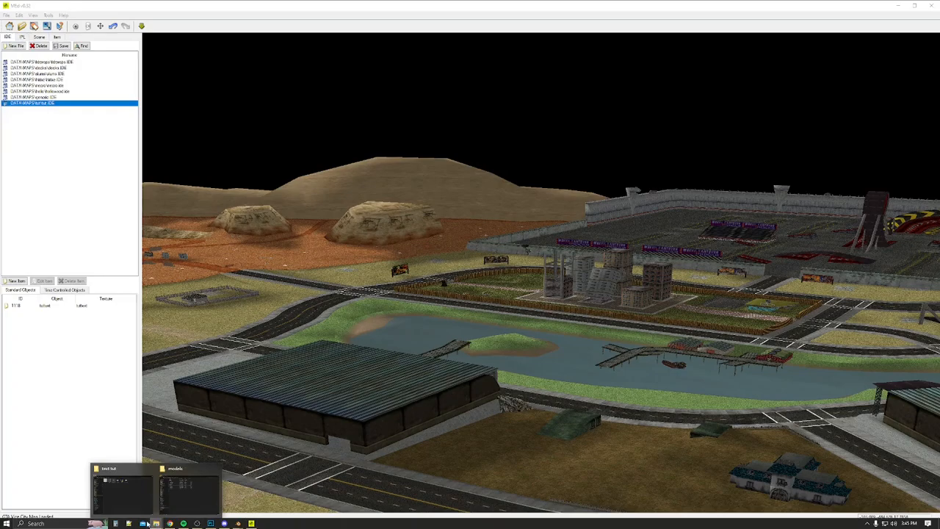
left_click(199, 493)
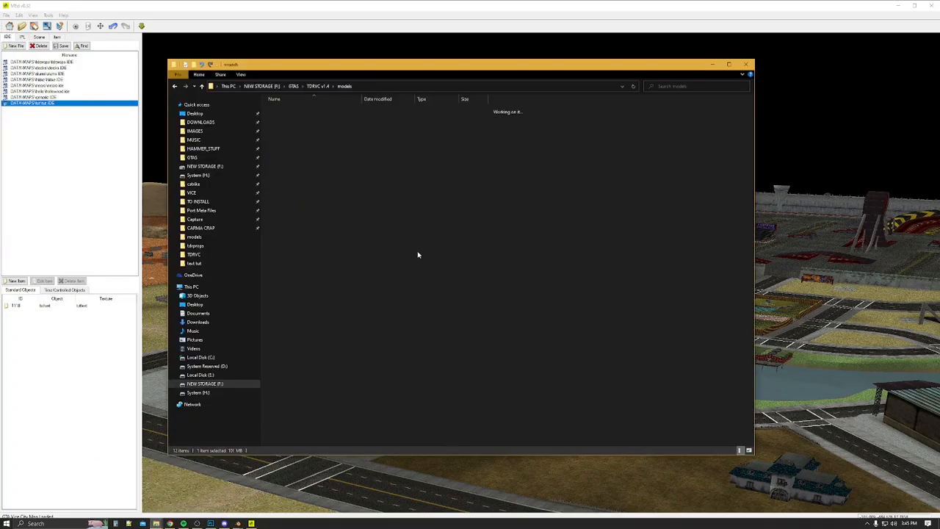
key("alt+Left")
key("alt+Left")
key("alt+Right")
double_click(282, 125)
double_click(282, 110)
double_click(287, 156)
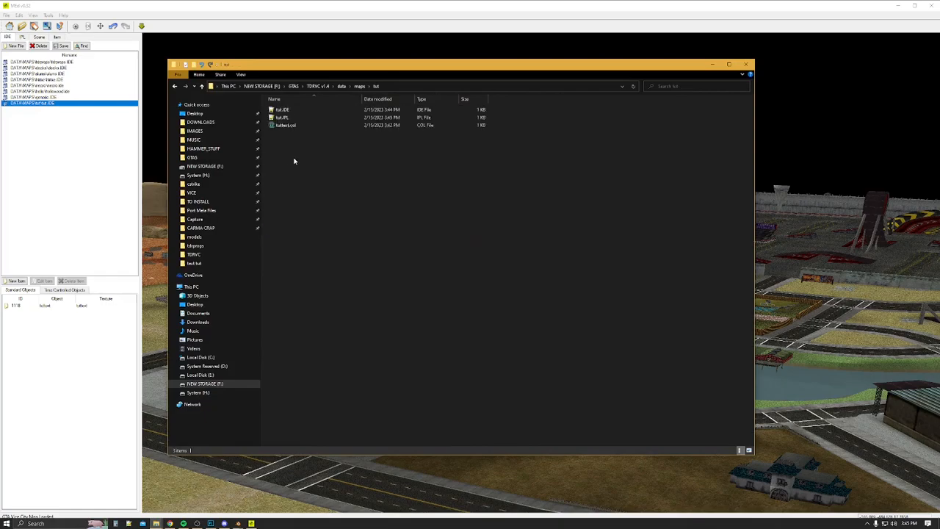
double_click(286, 111)
Replace the header comment of tut.IDE with #oogabooga and add two blank lines below it
left_click_drag(268, 56, 96, 56)
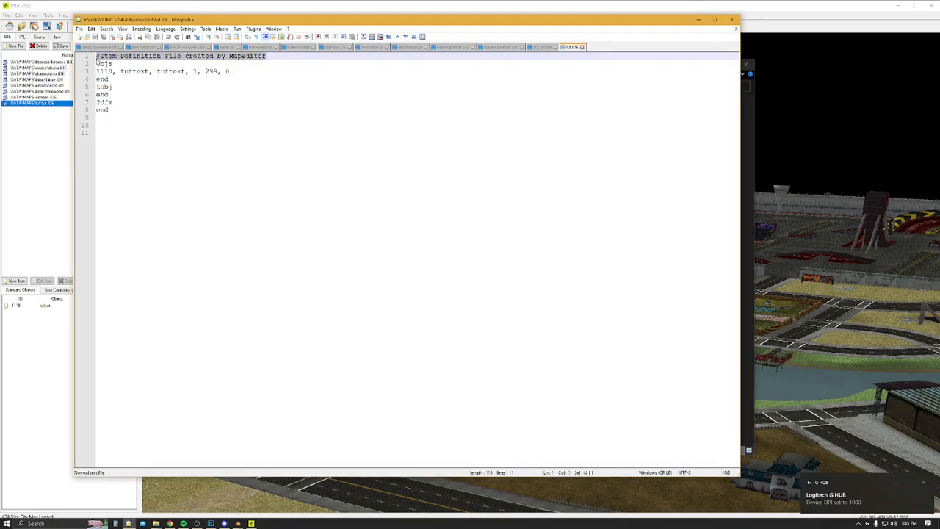
left_click(192, 56)
left_click_drag(267, 56, 101, 56)
type("eoga")
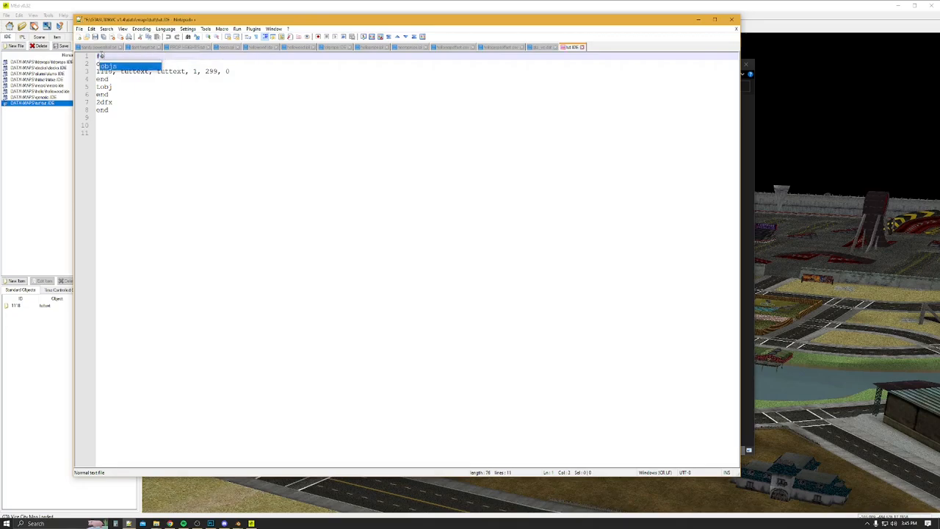
type("bioga")
key("BackSpace")
key("BackSpace")
key("BackSpace")
key("BackSpace")
type("ooga")
key("Return")
key("Return")
Duplicate the tuttext object definition onto a new line directly below it in the objs section
left_click_drag(232, 87, 96, 87)
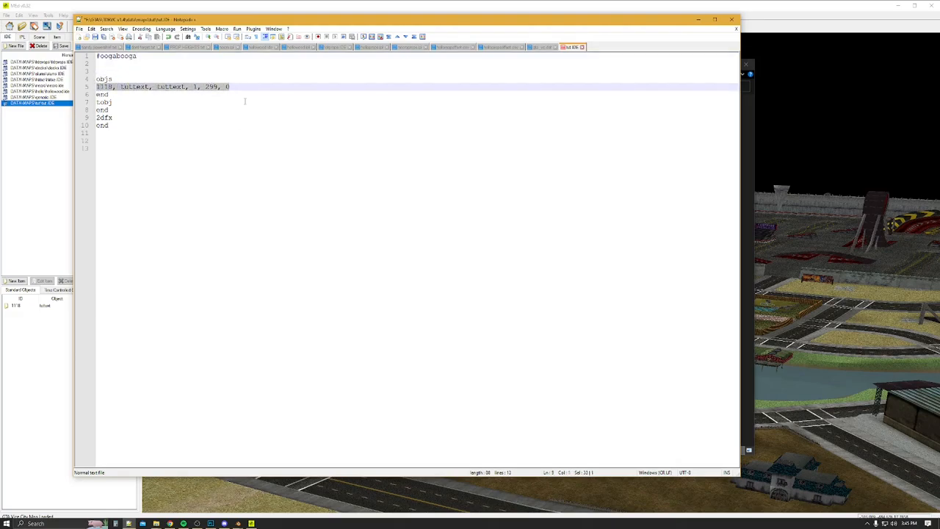
key("ctrl+c")
key("End")
key("ctrl+v")
key("ctrl+z")
key("Return")
key("ctrl+v")
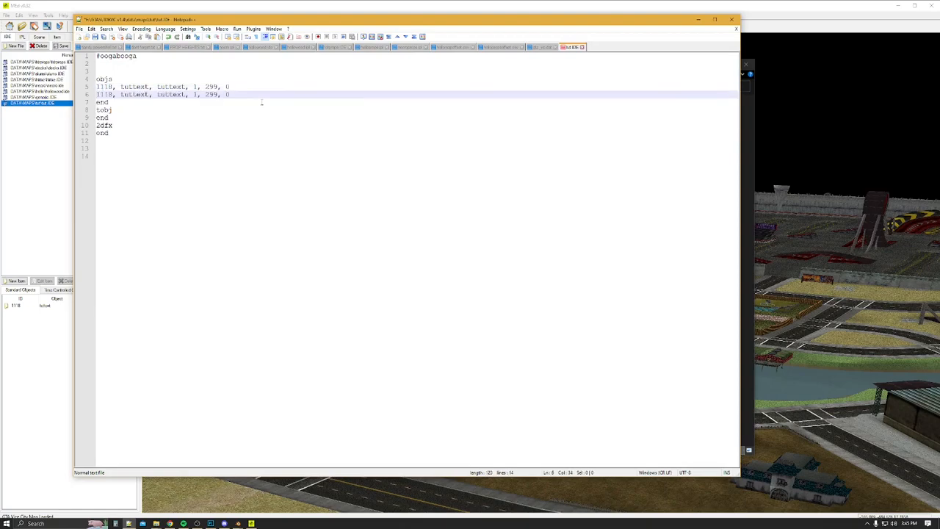
Change the duplicated definition to ID 1119, model name tuttextLOD and draw distance 1000, and save tut.IDE
left_click_drag(115, 95, 108, 94)
left_click(151, 94)
type("LOD")
left_click_drag(232, 95, 216, 95)
type("100")
key("ctrl+s")
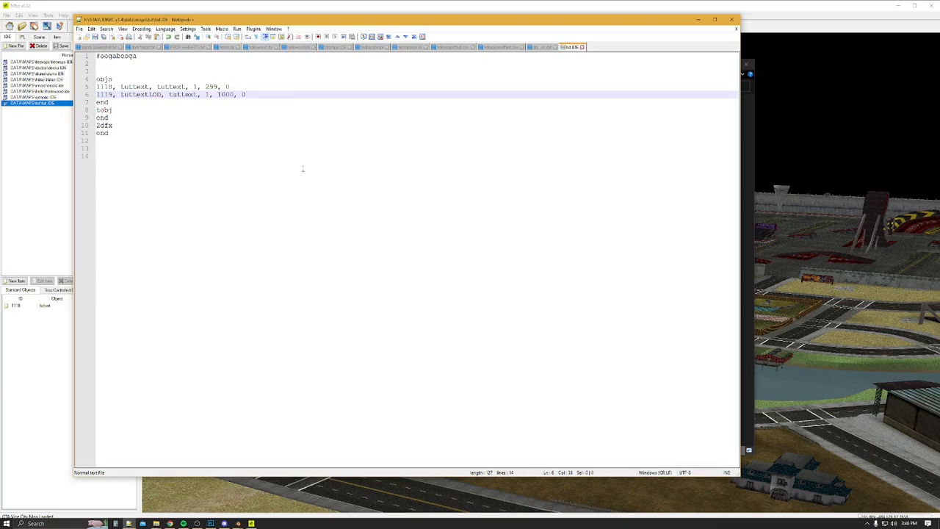
Open tut.IPL from the tut folder in Notepad++ and duplicate its tuttext placement line below the original
left_click(156, 523)
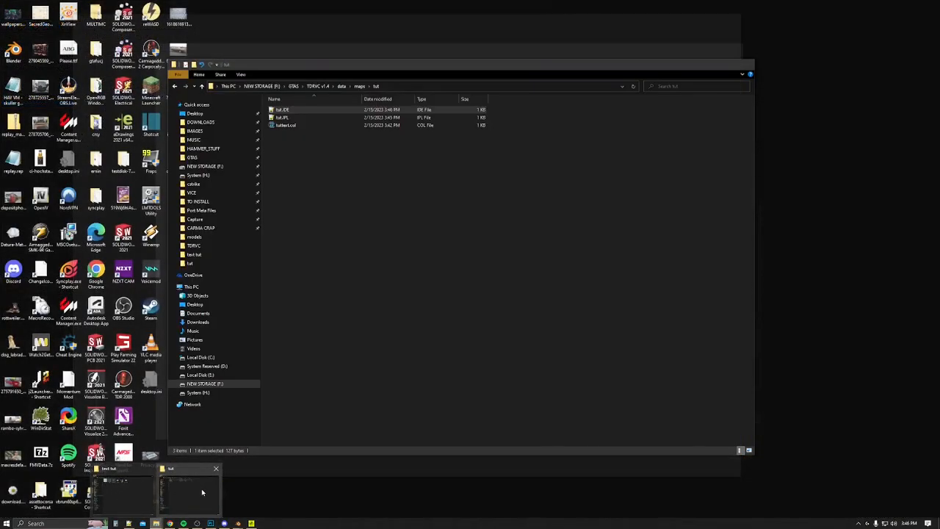
left_click(189, 488)
double_click(290, 120)
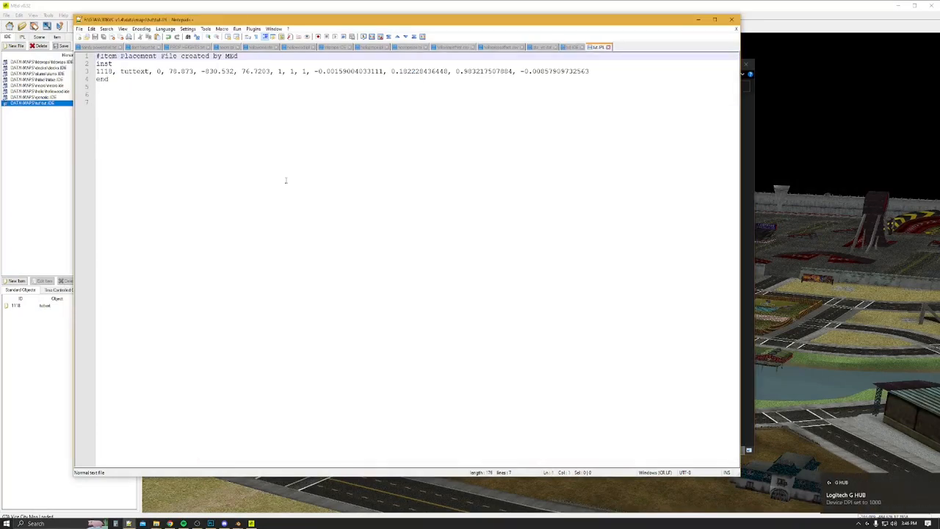
left_click_drag(591, 70, 100, 71)
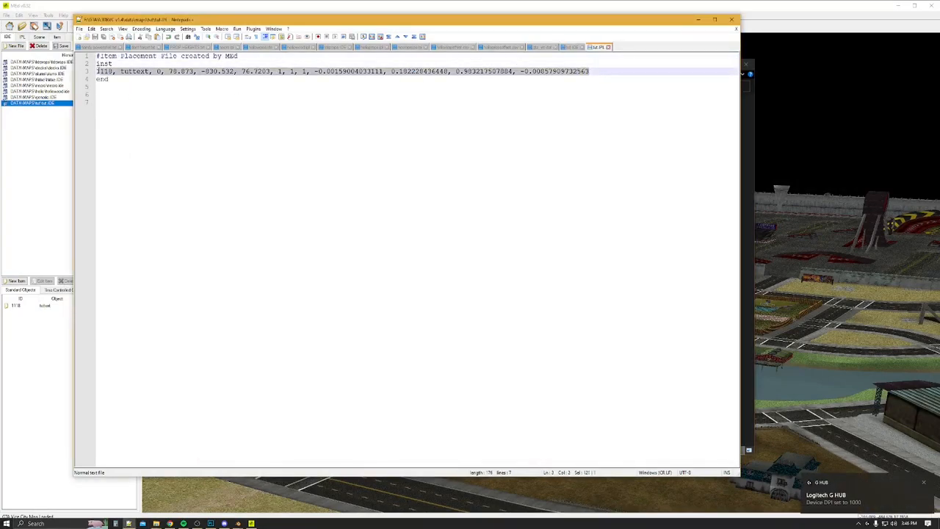
key("ctrl+c")
left_click(597, 71)
key("Return")
key("ctrl+v")
Change the duplicated placement line to ID 1119 and model name tuttextLOD, and save tut.IPL
left_click_drag(113, 79, 109, 79)
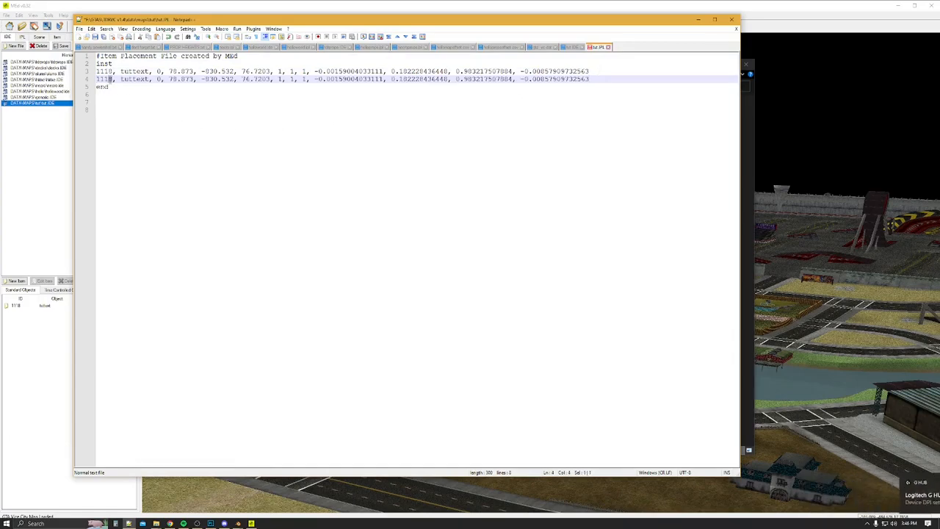
left_click(150, 79)
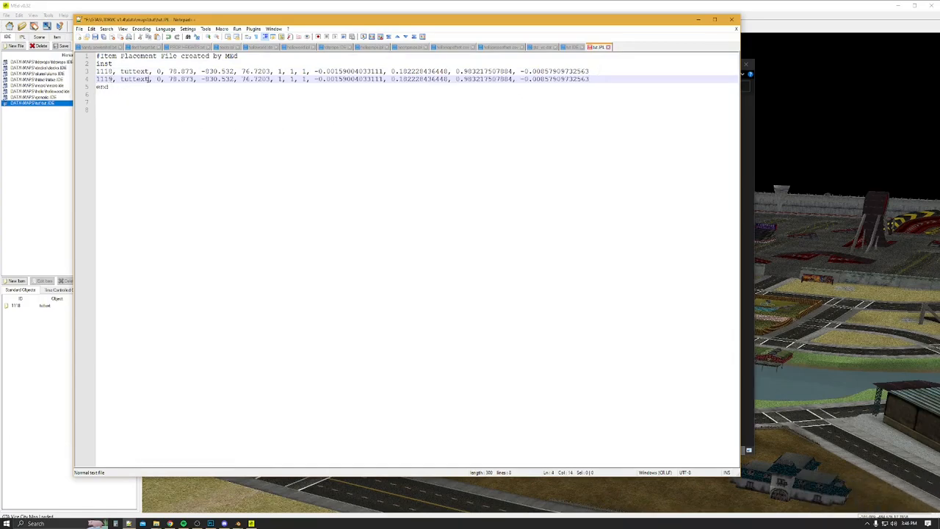
type("LOD")
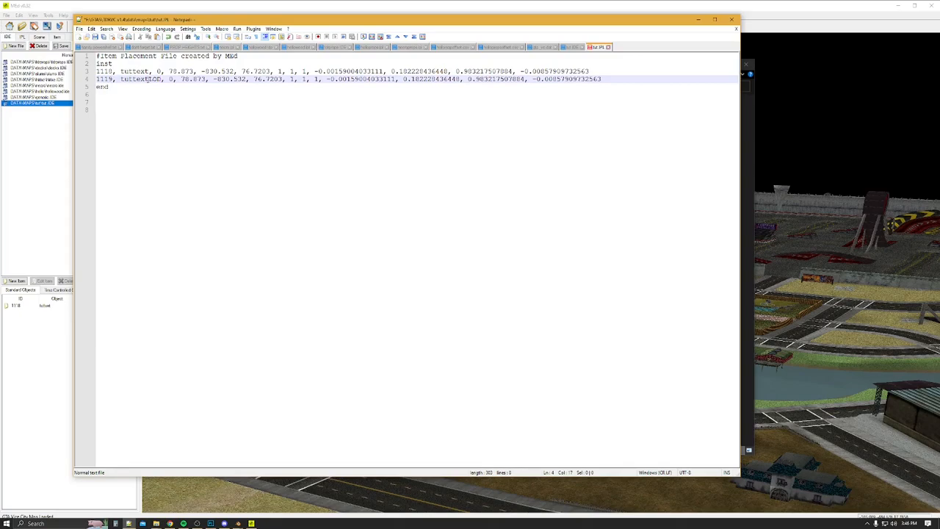
key("ctrl+s")
Open gta_vc.dat from the data folder in Notepad++ and look over its IDE, collision and IPL entries
left_click(698, 19)
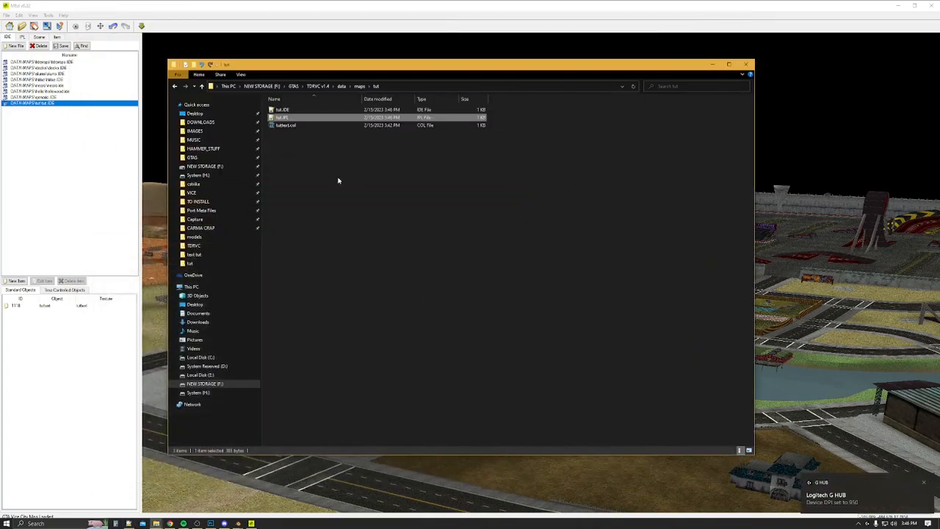
key("alt+Up")
key("alt+Up")
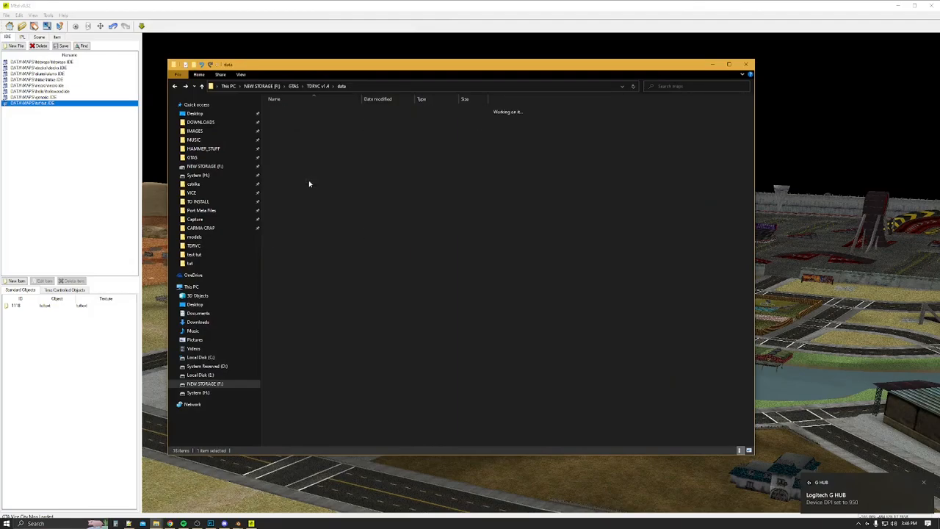
double_click(285, 187)
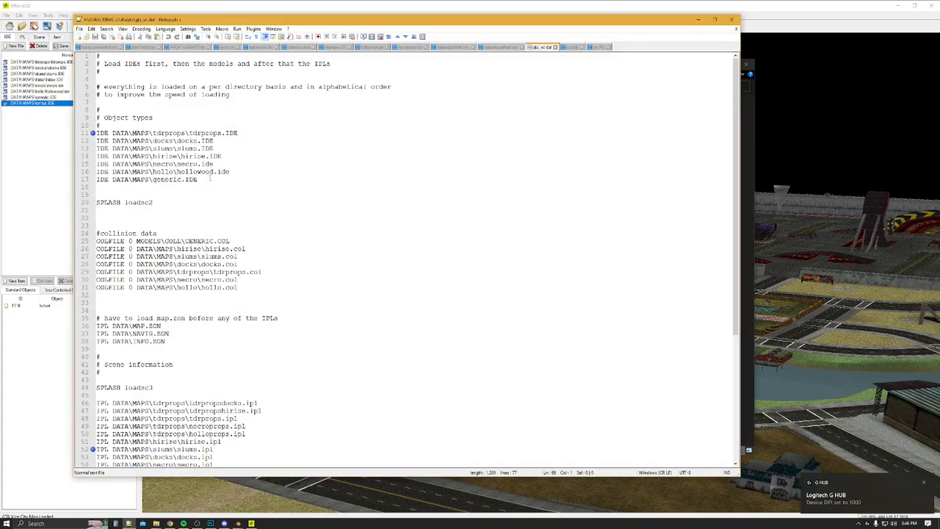
scroll(237, 317, "down", 8)
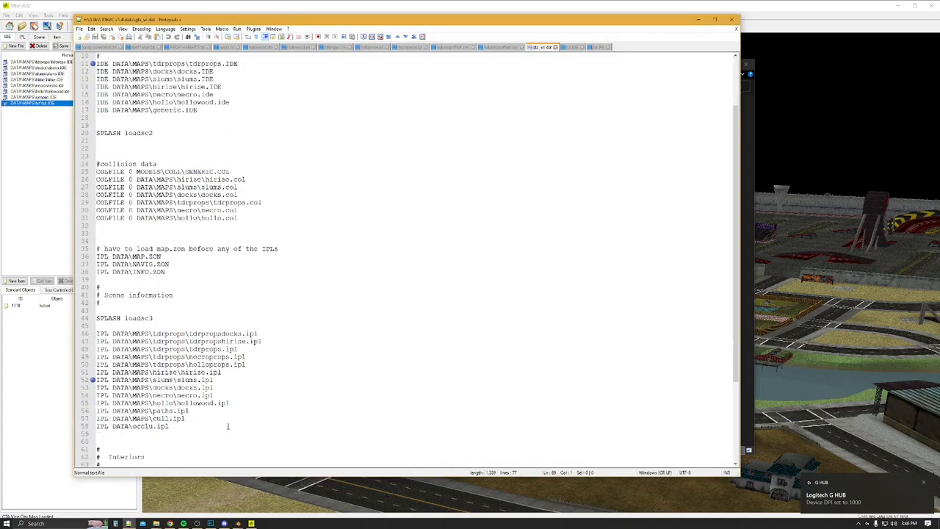
scroll(232, 419, "up", 8)
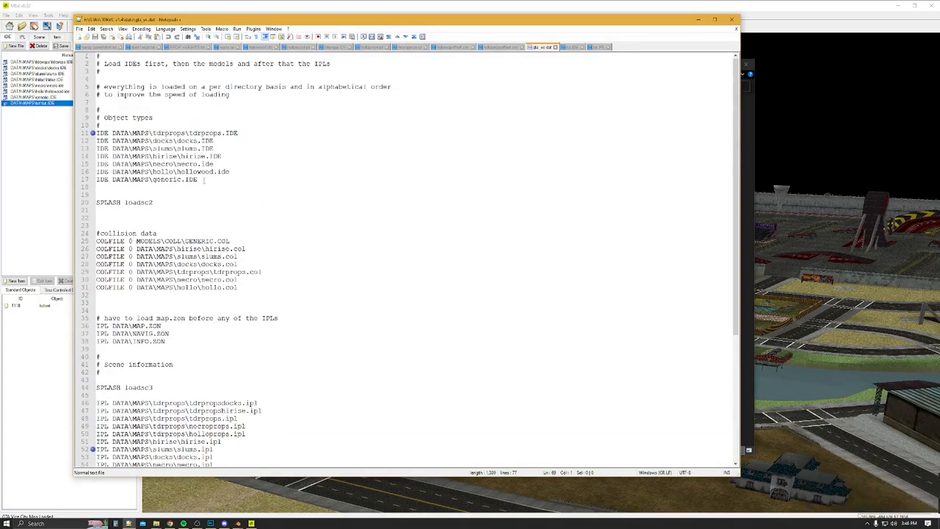
Add the line IDE DATA\MAPS\tut\tut.ide below the generic.IDE entry in gta_vc.dat
left_click_drag(152, 179, 97, 179)
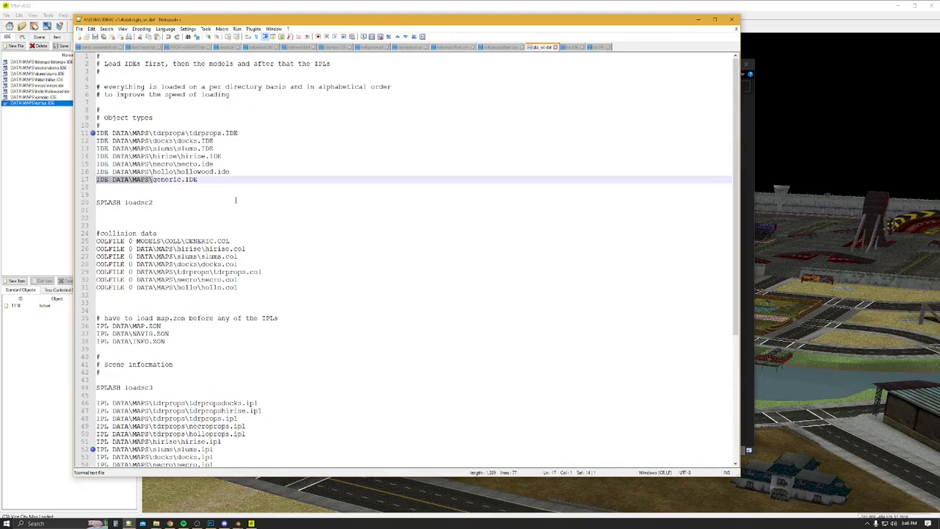
left_click(213, 180)
key("Return")
key("ctrl+v")
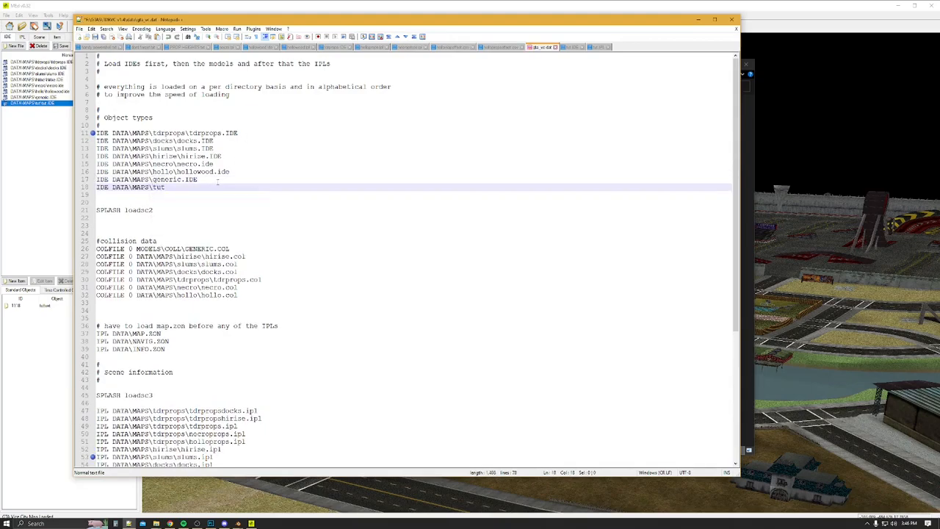
type("\\")
key("Return")
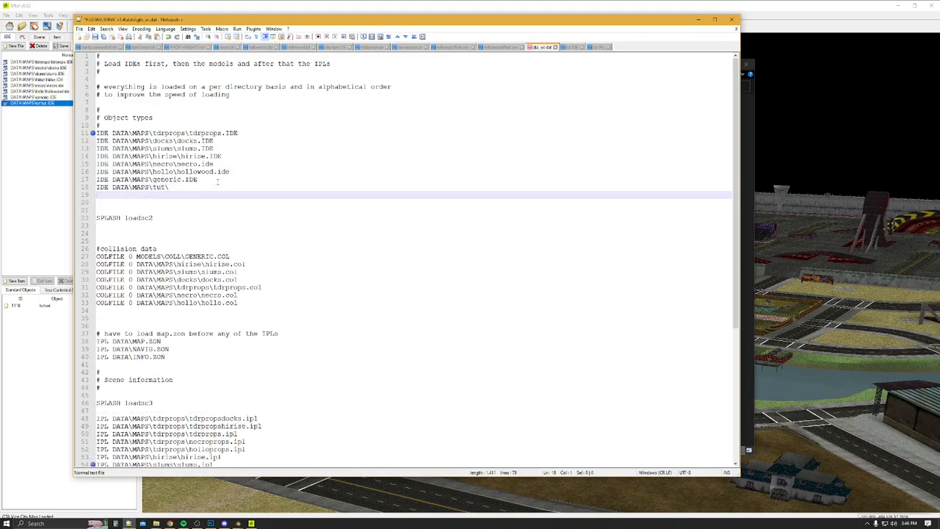
key("BackSpace")
type("tut/")
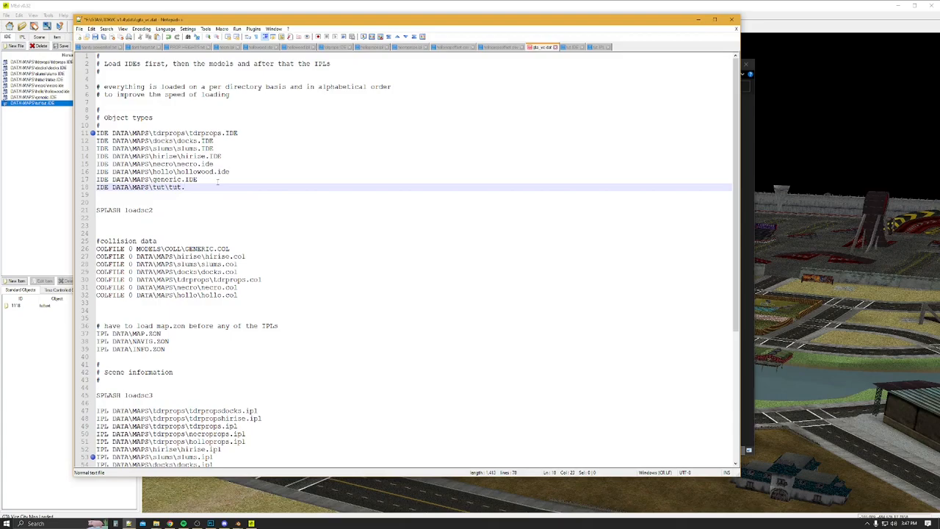
type("ide")
Copy the new tut.ide line below the occlu.ipl entry and change it to IPL DATA\MAPS\tut\tut.ipl
left_click_drag(207, 188, 100, 188)
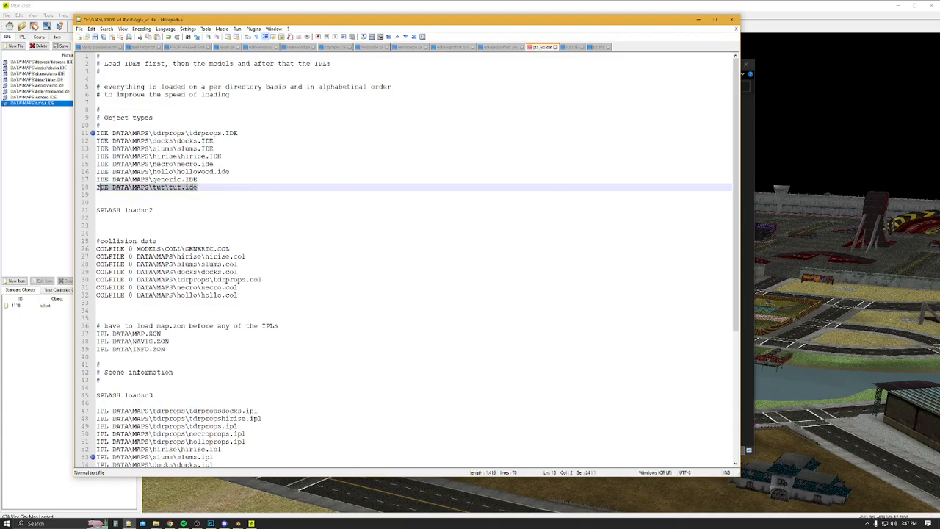
scroll(251, 354, "down", 6)
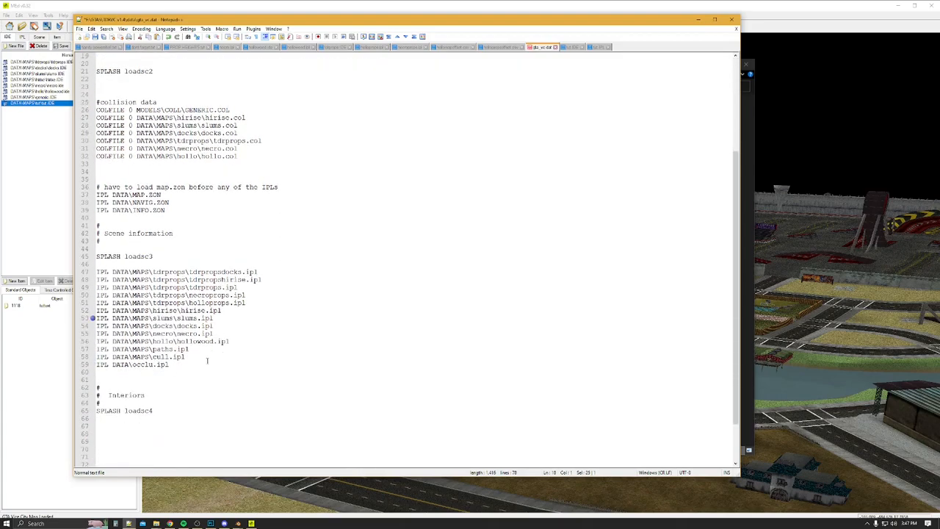
left_click(188, 363)
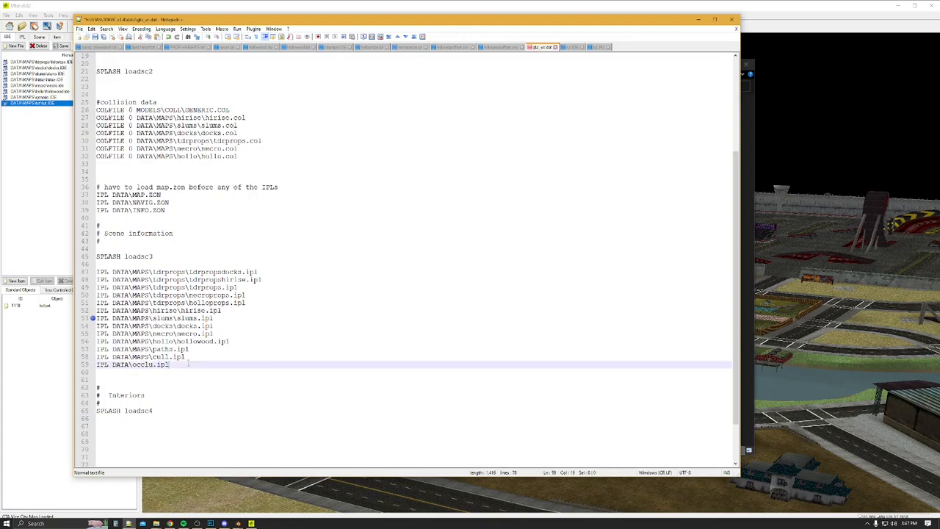
key("Return")
key("ctrl+v")
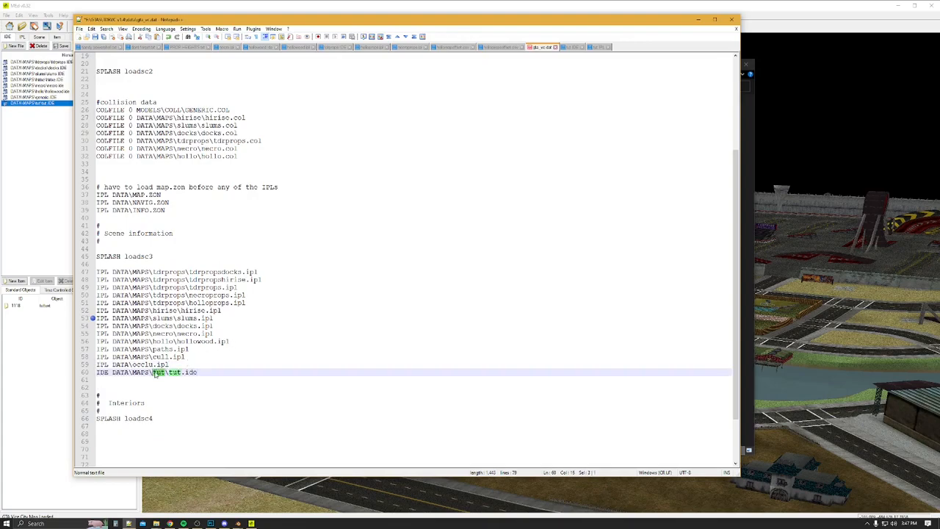
left_click_drag(108, 372, 103, 372)
type("PL")
left_click(199, 372)
type("pl")
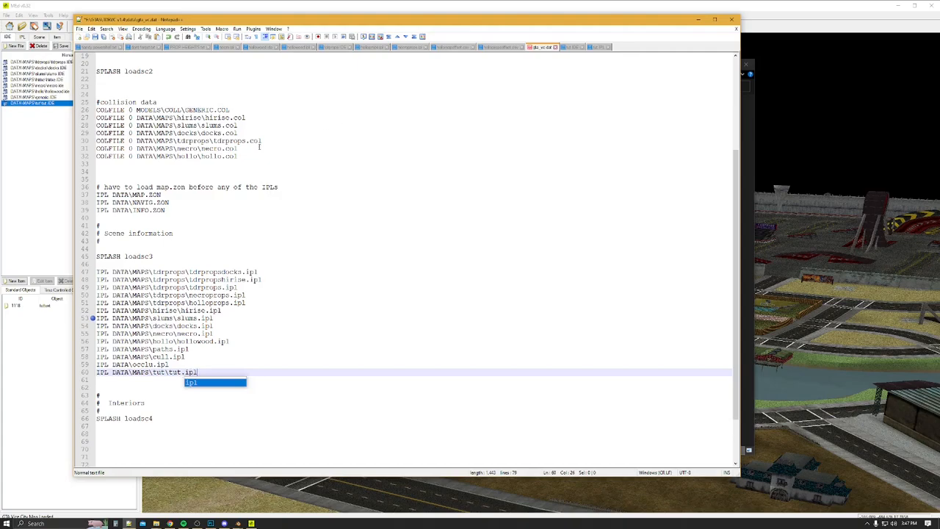
Add the line COLFILE 0 DATA\MAPS\tut\tuttext.col below the hollo.col entry and save gta_vc.dat
left_click(240, 156)
left_click_drag(177, 156, 96, 156)
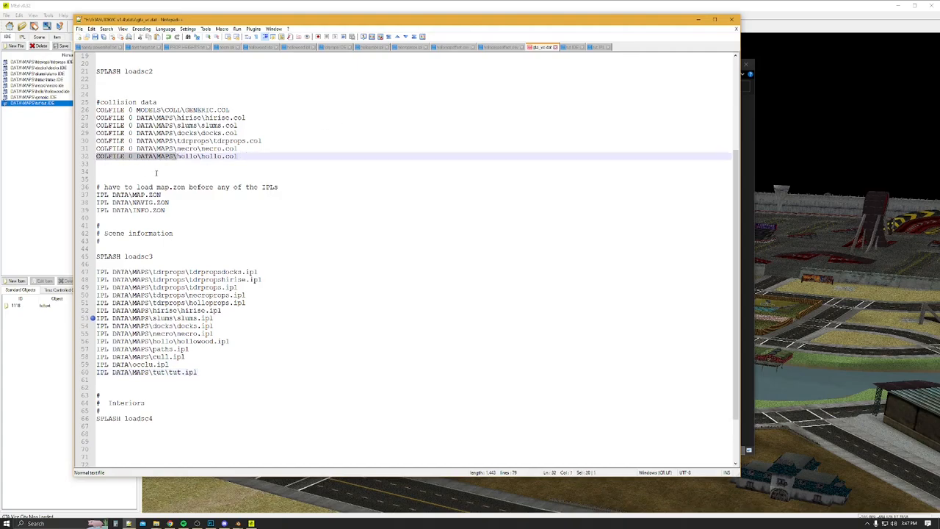
key("ctrl+c")
left_click(255, 156)
key("Return")
key("ctrl+v")
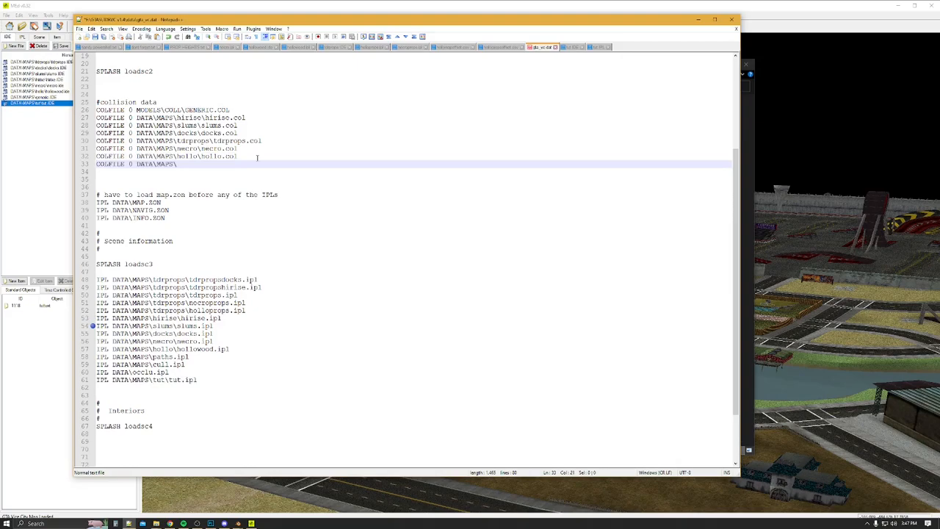
type("tut\\tuttext.col")
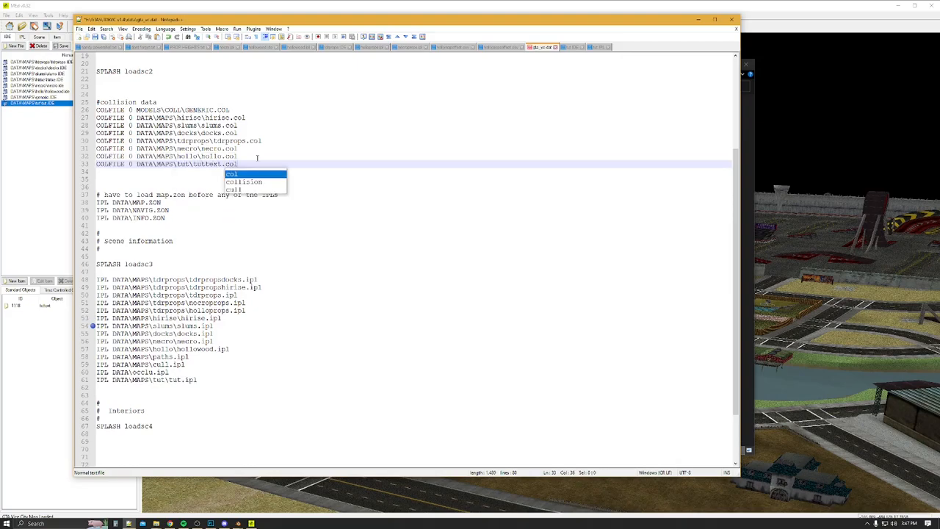
left_click(96, 37)
left_click(547, 297)
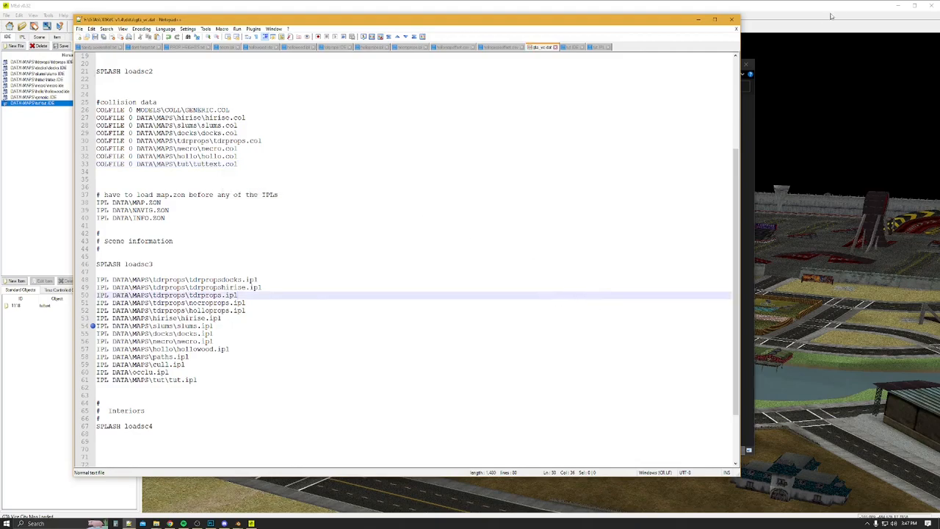
Close the MEd map editor without saving its changes and review the entries in gta_vc.dat, tut.IDE and tut.IPL
left_click(931, 6)
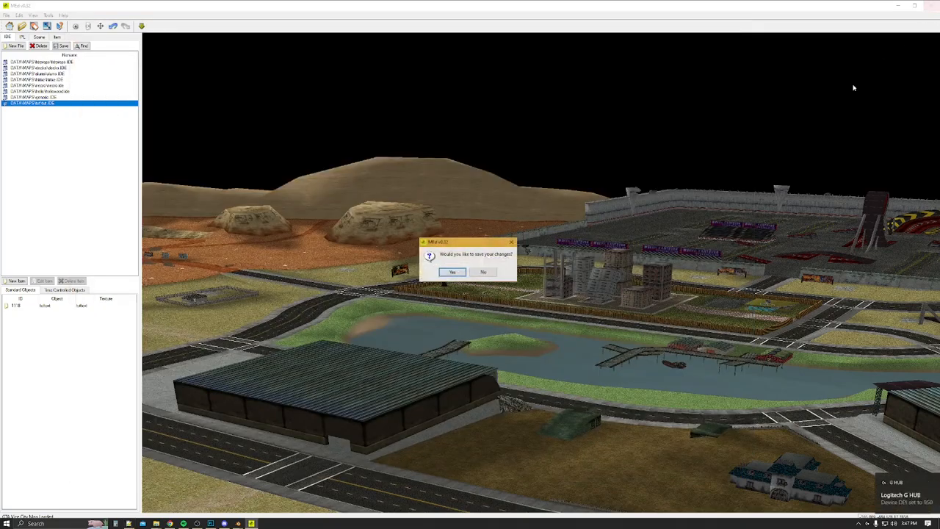
left_click(482, 271)
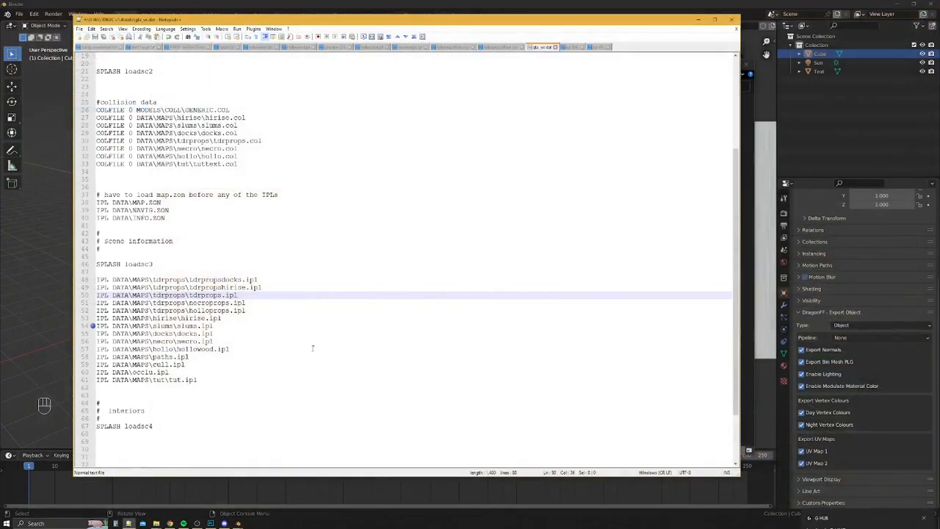
left_click(345, 401)
scroll(260, 305, "up", 6)
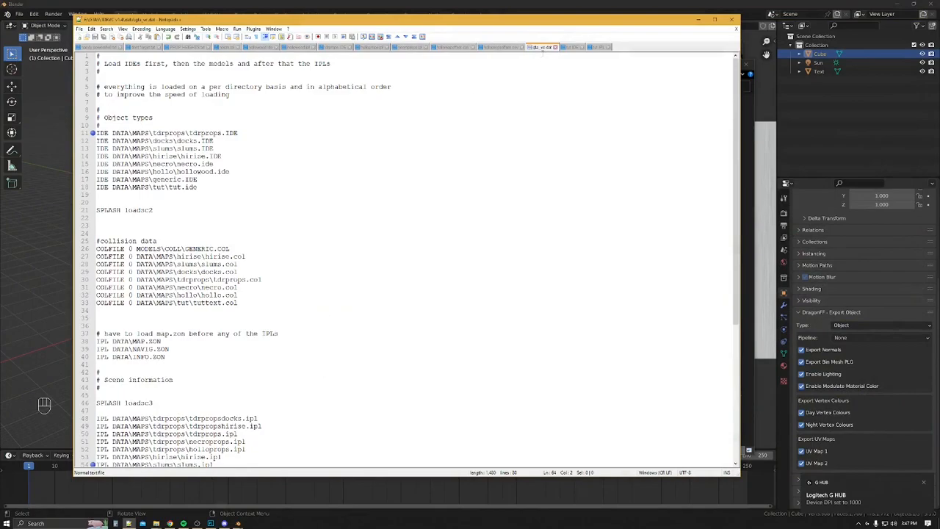
left_click(575, 48)
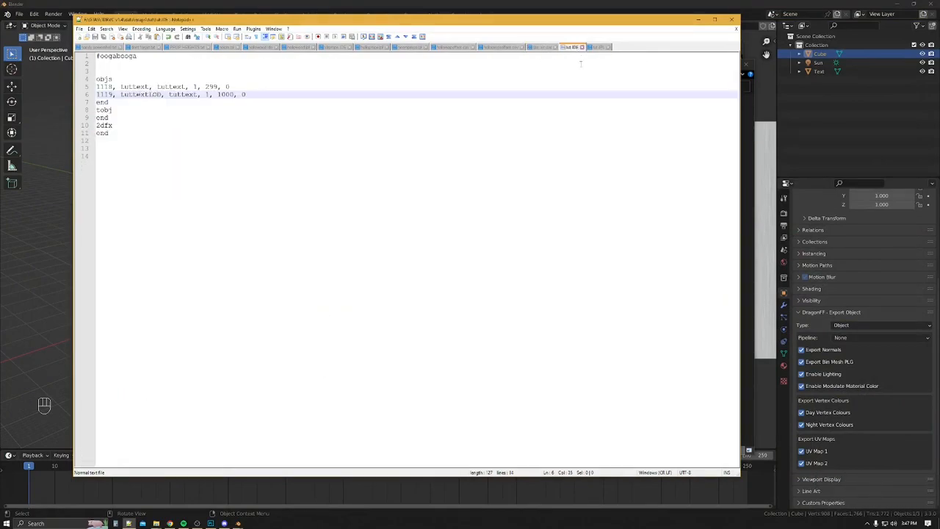
left_click(599, 48)
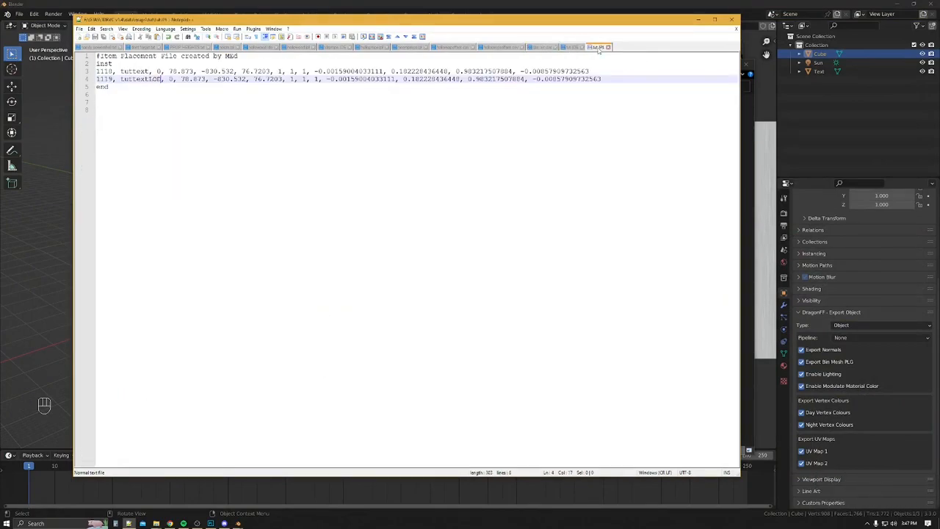
left_click(195, 259)
Switch to File Explorer, go up to the TDRVC v1.4 folder and launch gta-vc.exe
left_click(156, 523)
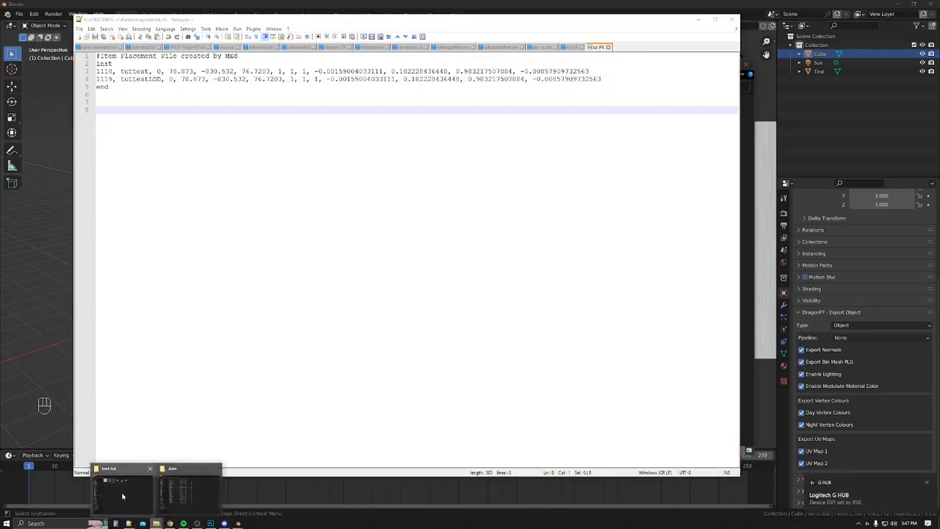
left_click(194, 493)
key("BackSpace")
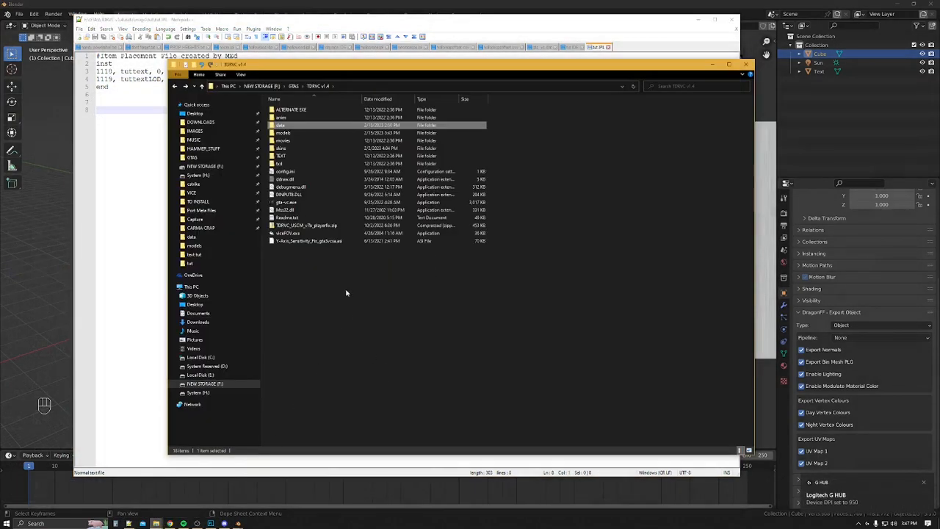
left_click(302, 202)
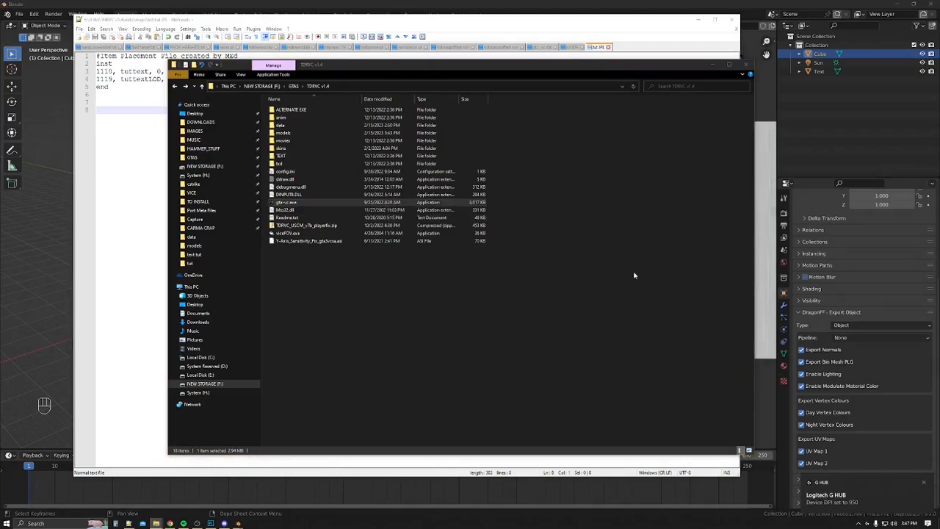
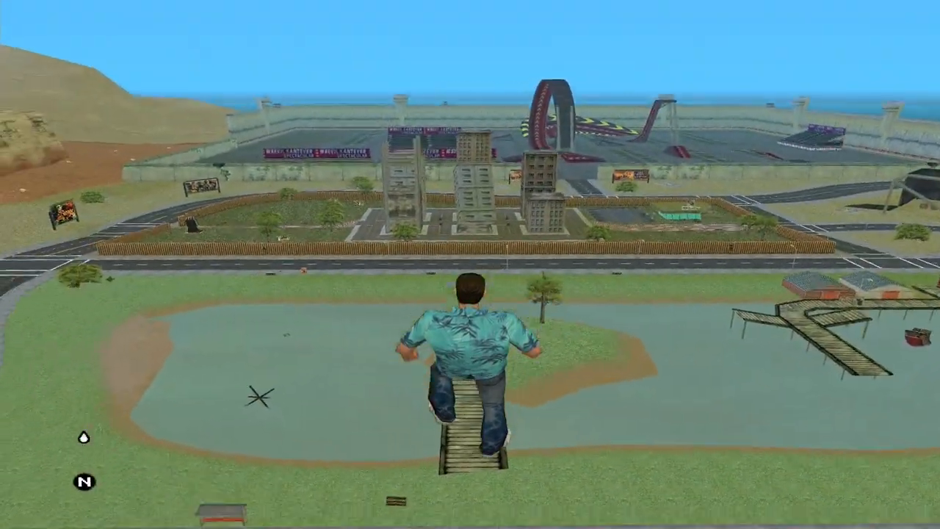
Turn off the jetpack above the 3D text to test landing and walking on it, and quit the game
key("j")
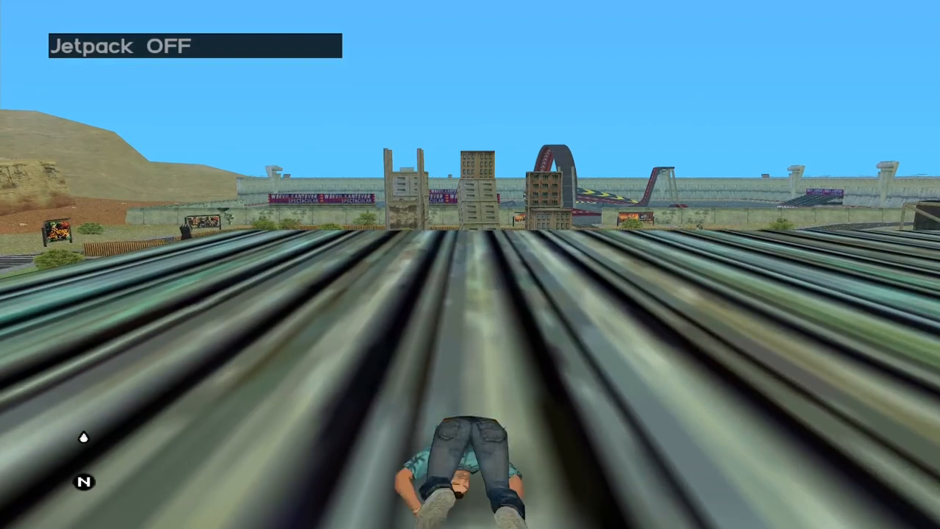
key("w")
key("w")
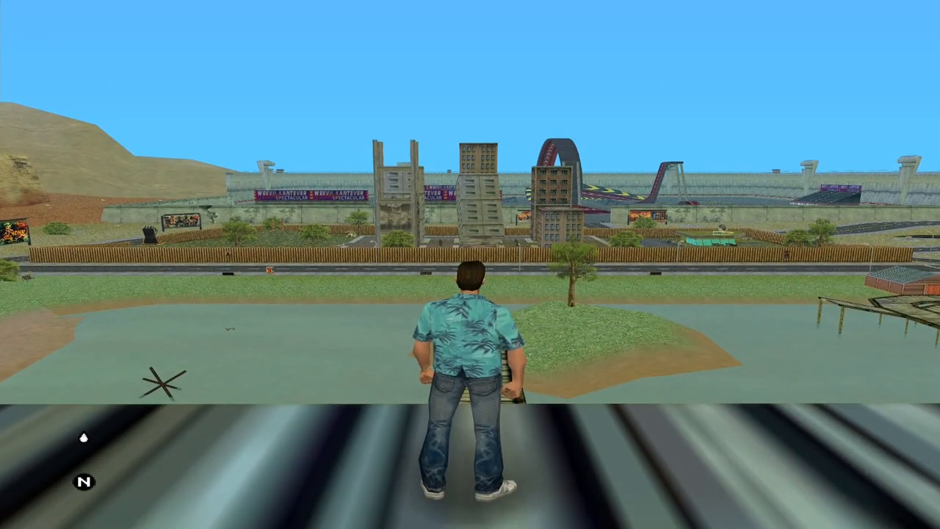
key("Escape")
left_click(470, 357)
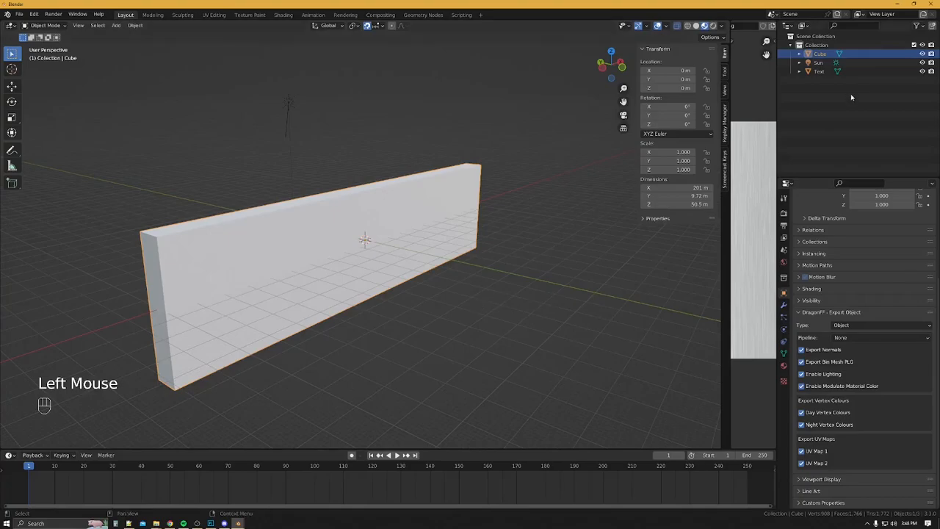
In Blender, hide the Cube, select the Text object and check its UV map and DragonFF export settings
left_click(818, 71)
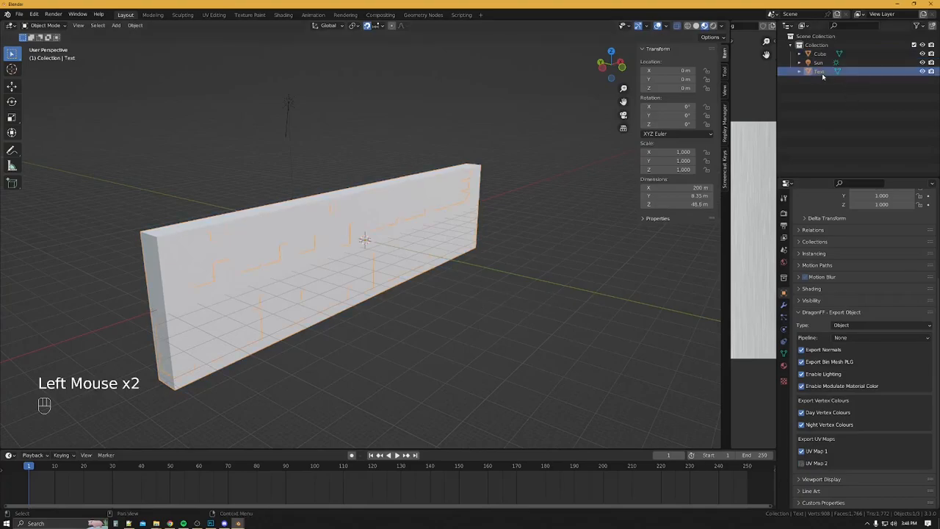
left_click(922, 54)
middle_click_drag(602, 220, 573, 240)
left_click(784, 353)
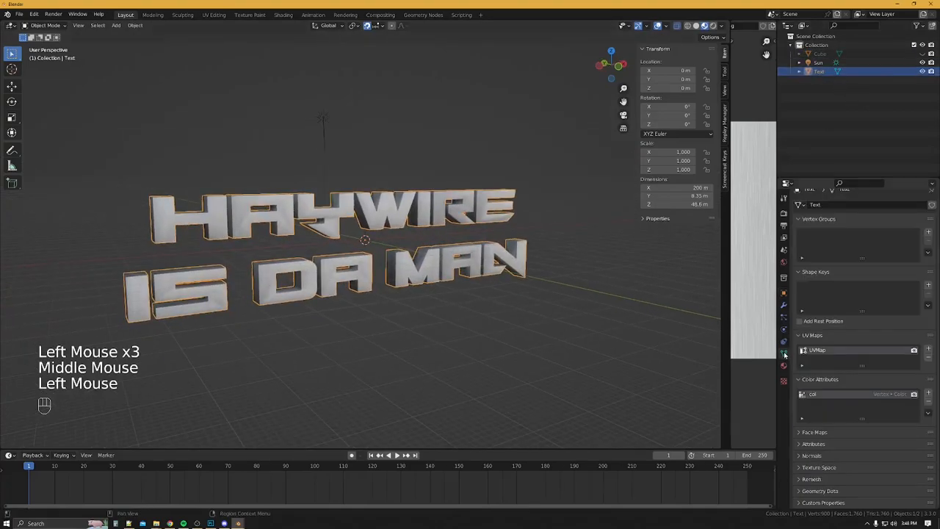
left_click(784, 293)
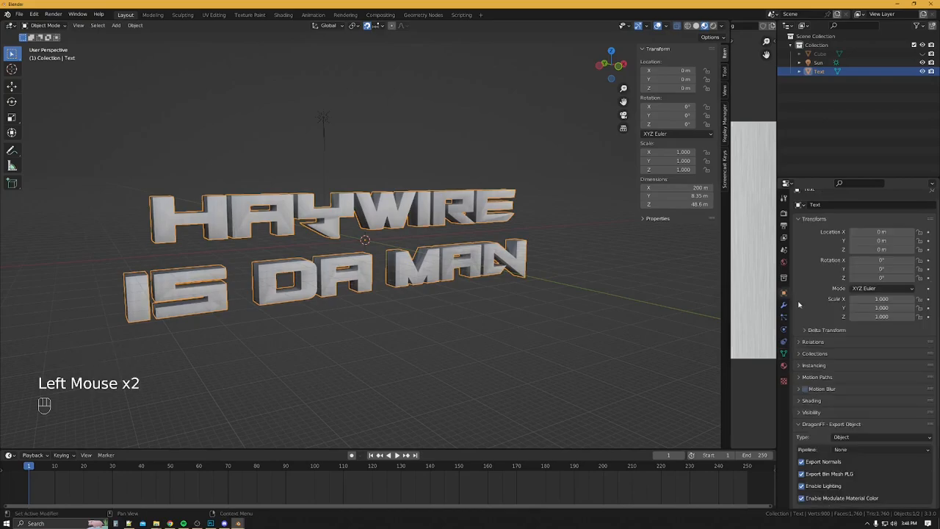
scroll(854, 424, "down", 5)
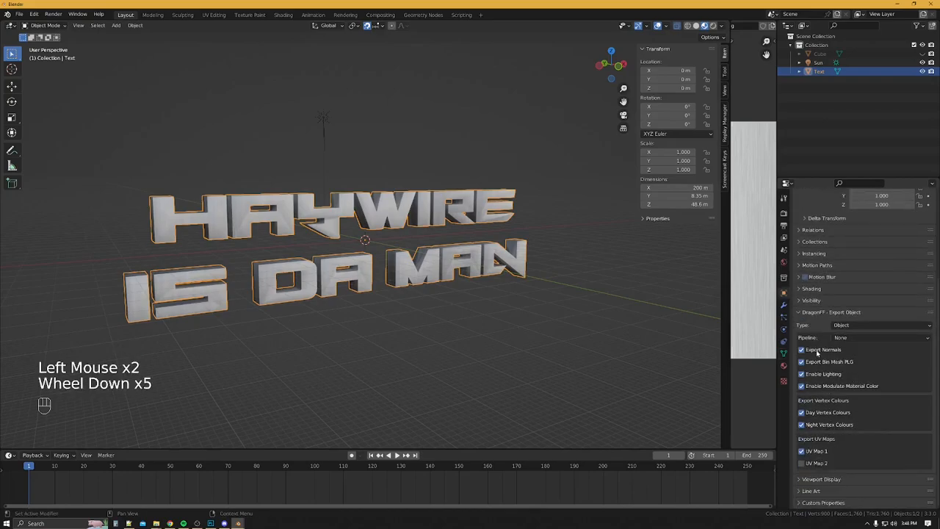
Switch to File Explorer, return from the models folder to the text tut folder in VICE, and paste the copied files there
left_click(160, 525)
left_click(122, 491)
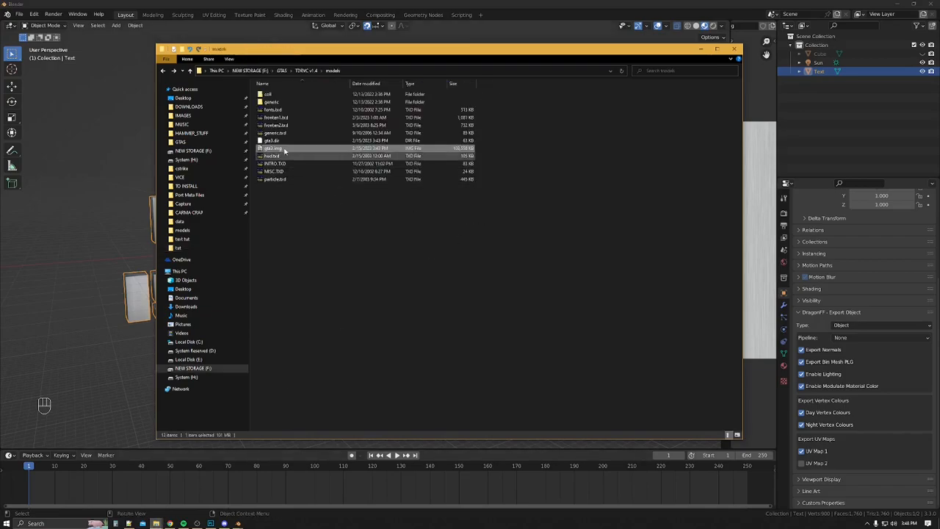
key("alt+Left")
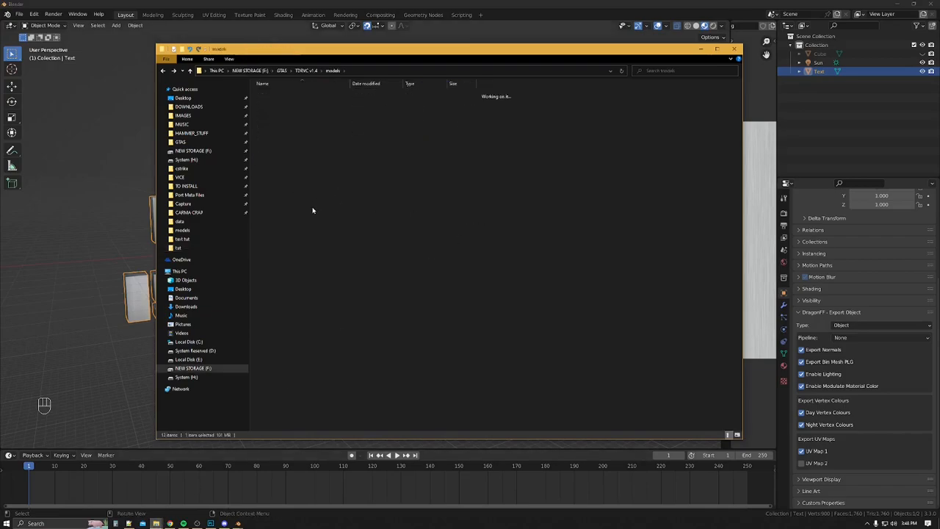
key("alt+Left")
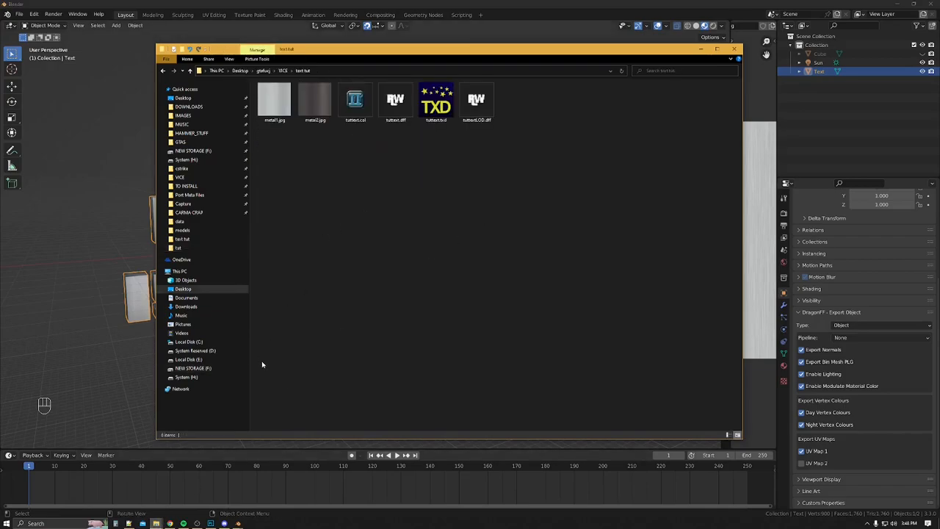
left_click(283, 70)
double_click(277, 272)
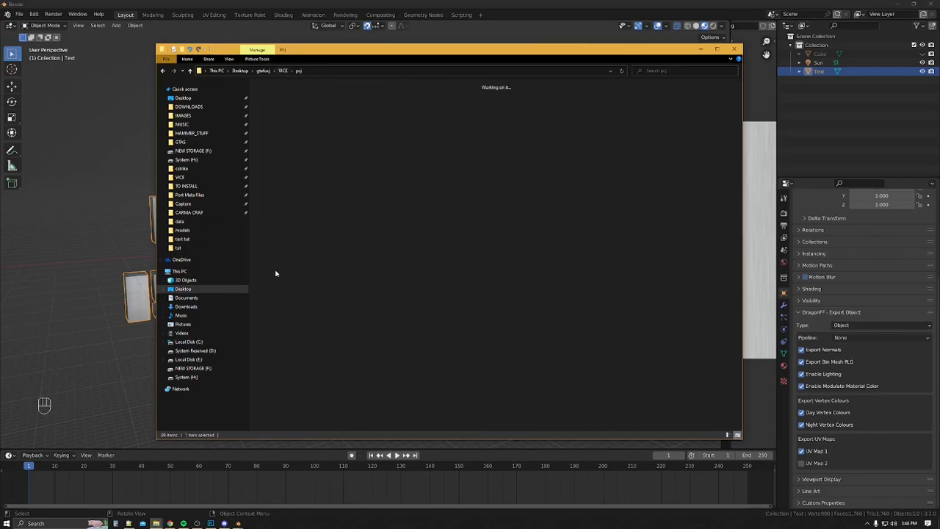
key("alt+Left")
key("alt+Left")
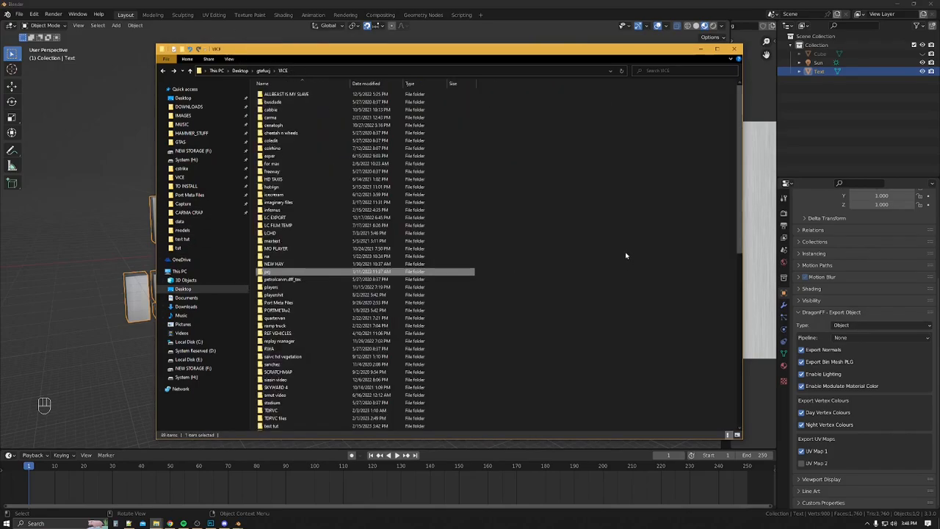
key("ctrl+v")
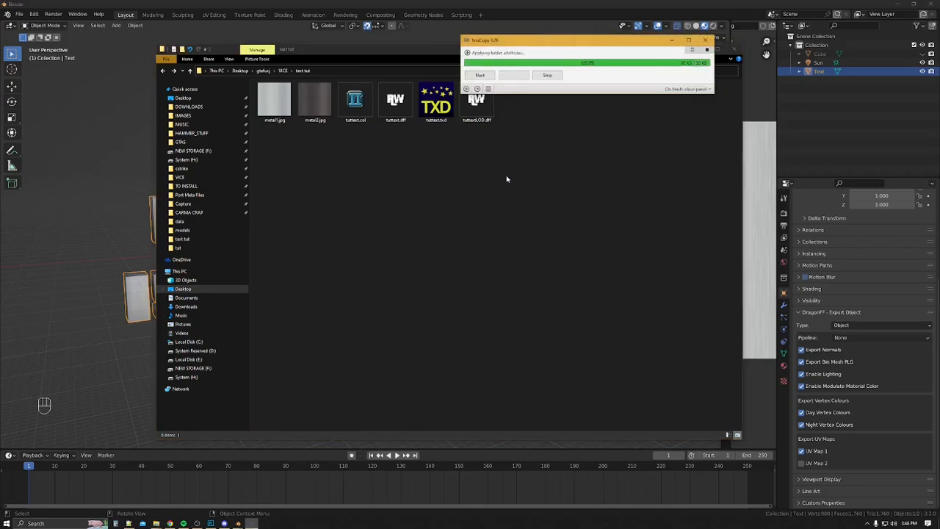
Open pcj600.txd from the text tut folder and add metal1.jpg as a compressed DXT1 texture without mipmaps
double_click(351, 106)
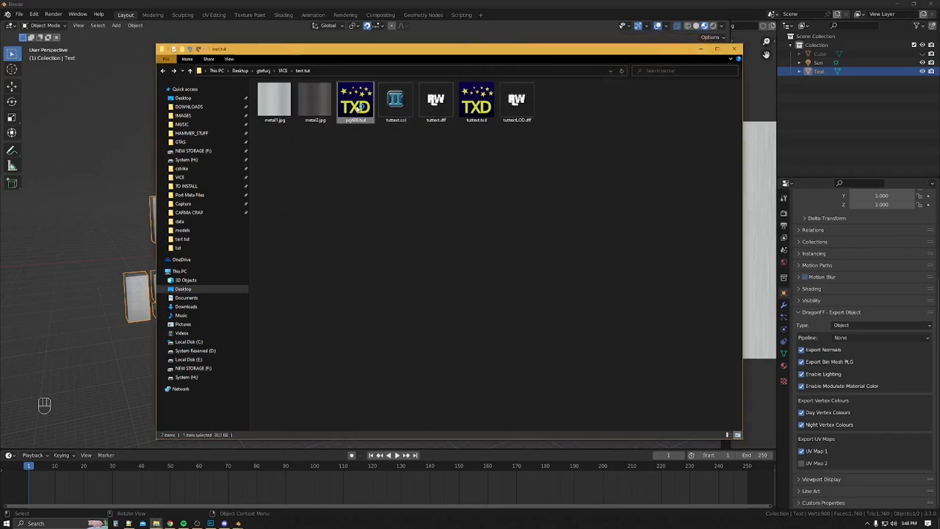
left_click(366, 190)
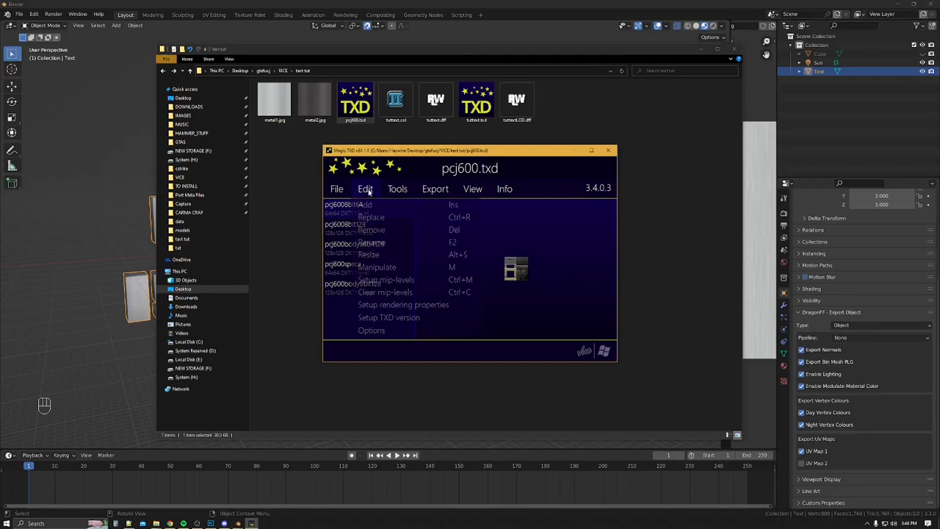
left_click(376, 205)
double_click(468, 225)
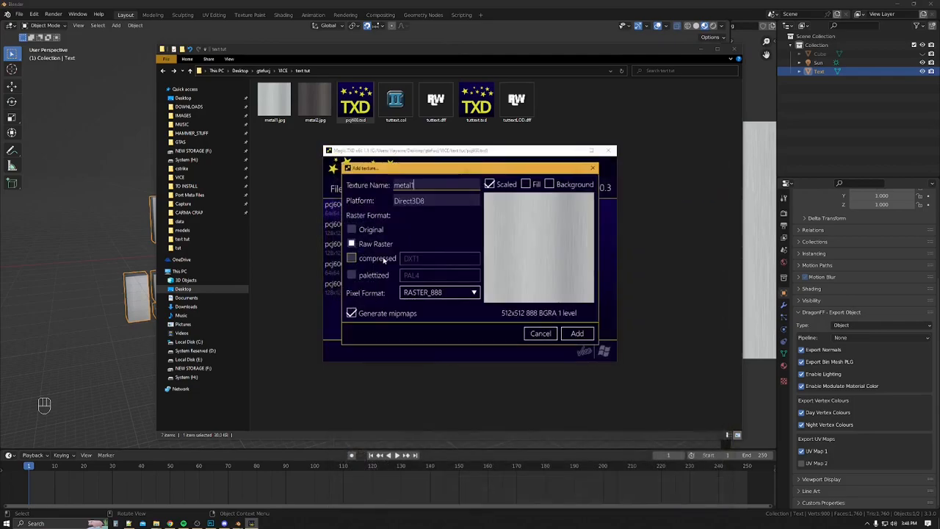
left_click(385, 315)
left_click(577, 334)
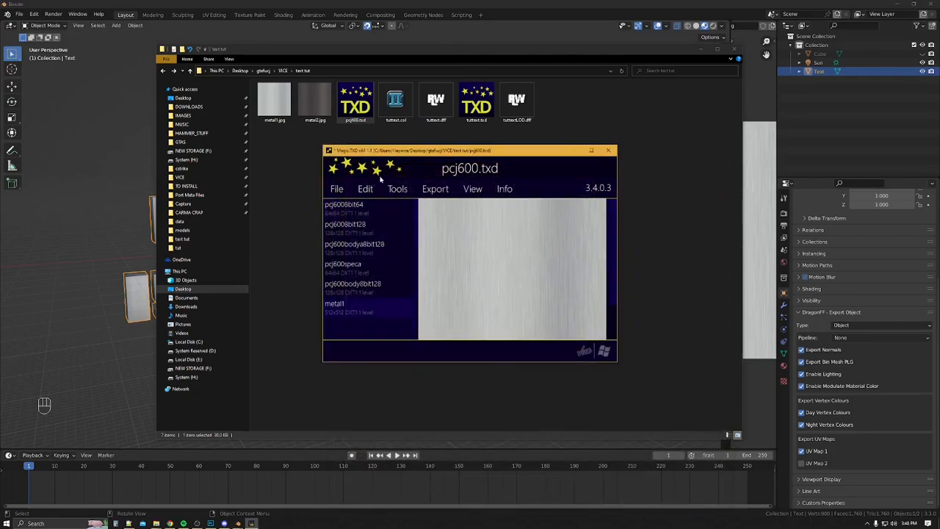
Add metal2.jpg to pcj600.txd as a compressed DXT1 texture named metal2
left_click(367, 189)
left_click(373, 204)
double_click(507, 220)
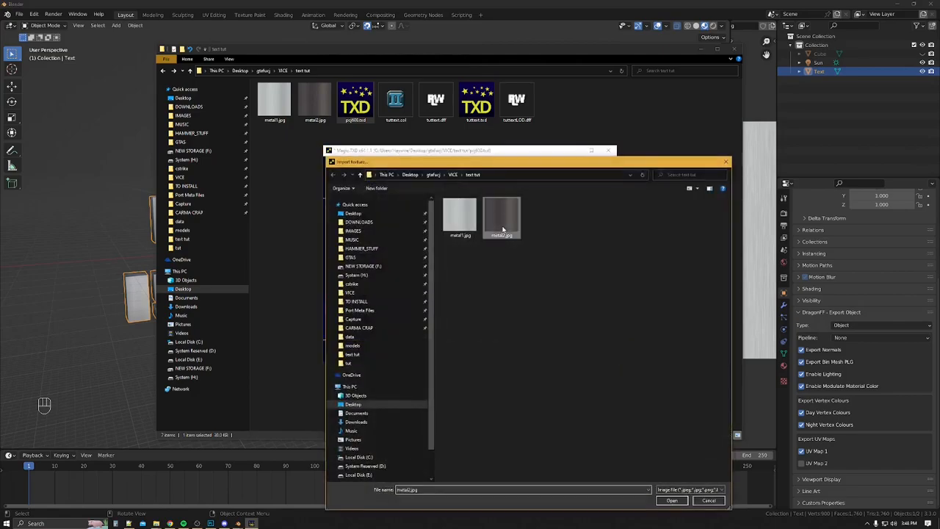
left_click(351, 258)
left_click(576, 334)
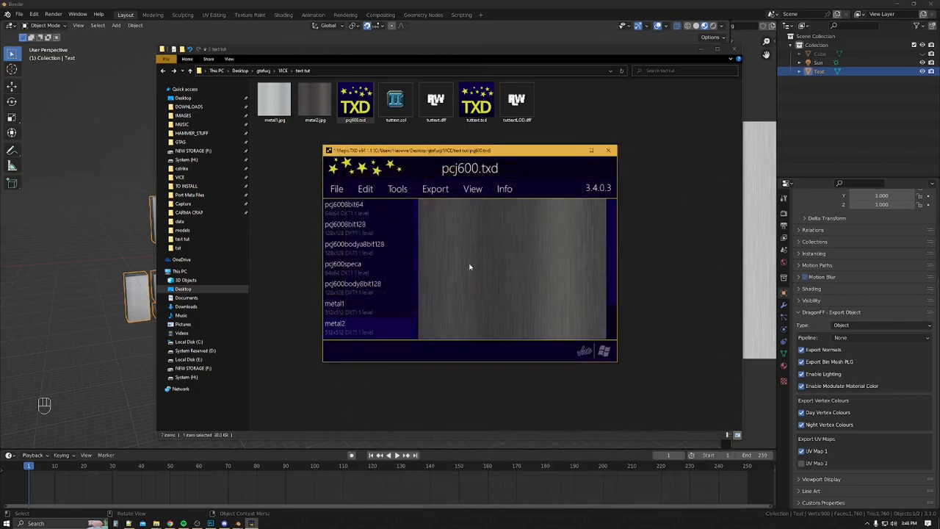
Save pcj600.txd with the two metal textures and close Magic TXD
left_click(337, 189)
left_click(349, 230)
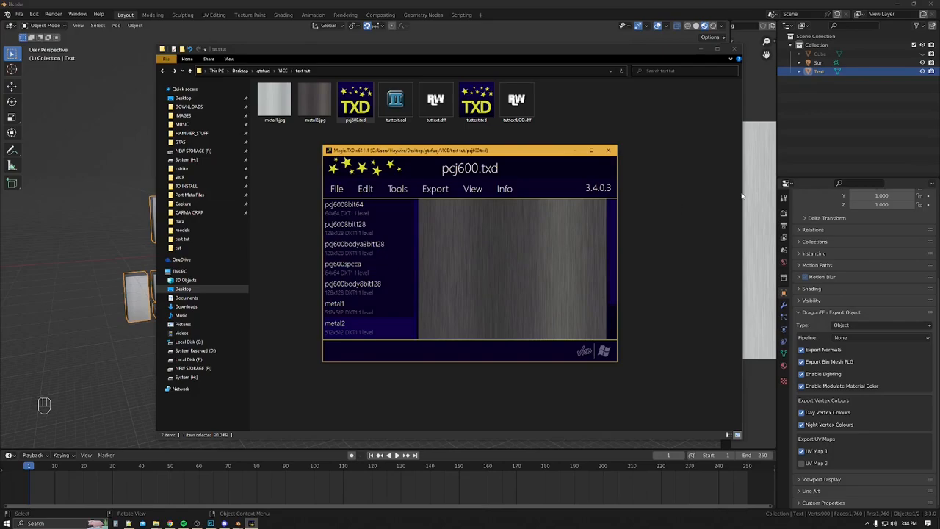
left_click(607, 150)
Permanently delete the old tuttext.txd from the text tut folder
left_click(355, 121)
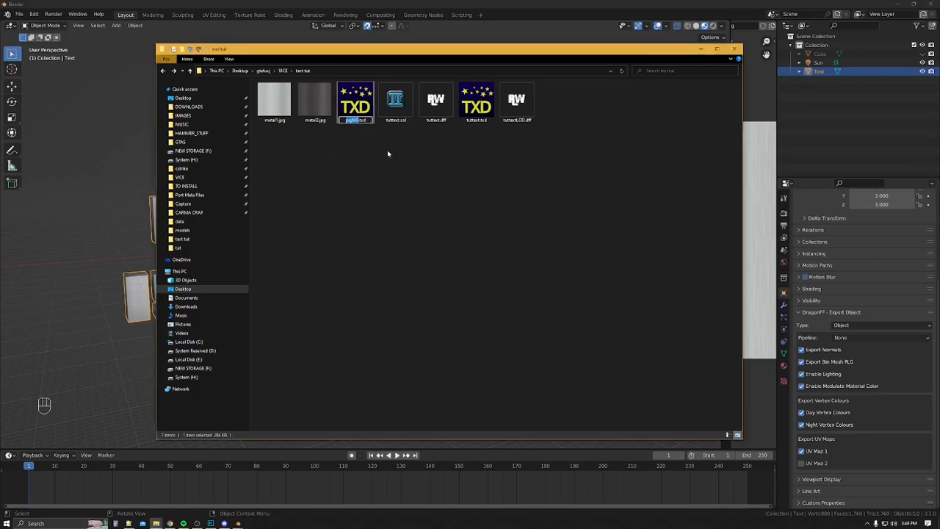
left_click(476, 111)
key("ctrl+v")
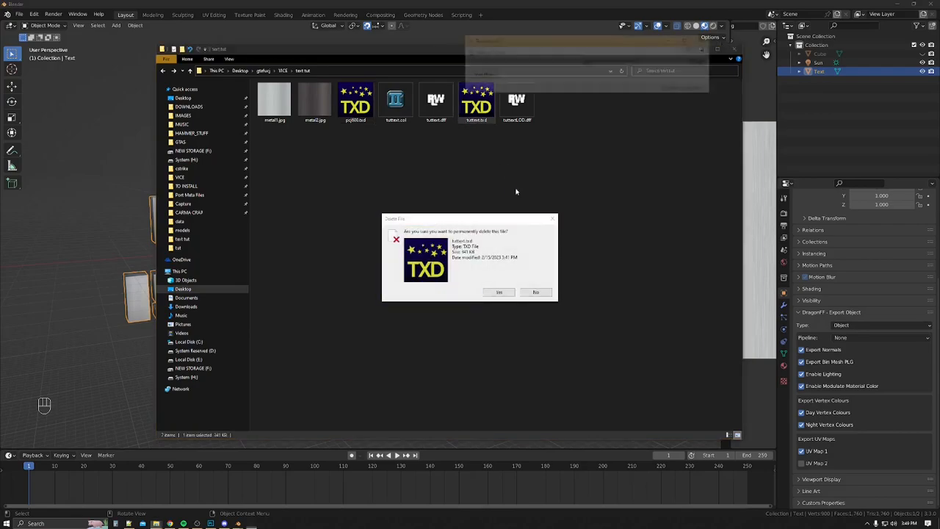
left_click(562, 205)
key("shift+Delete")
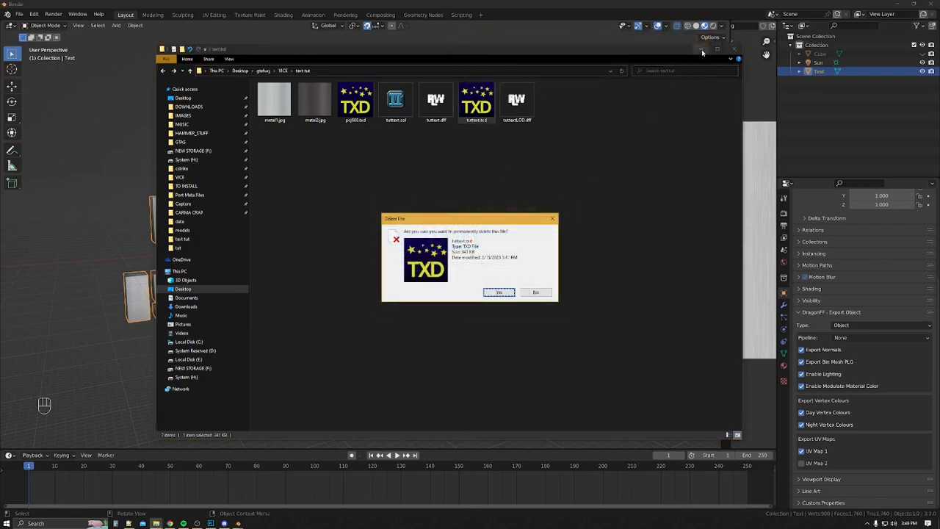
left_click(511, 292)
Rename pcj600.txd as tuttext.txd
left_click(354, 124)
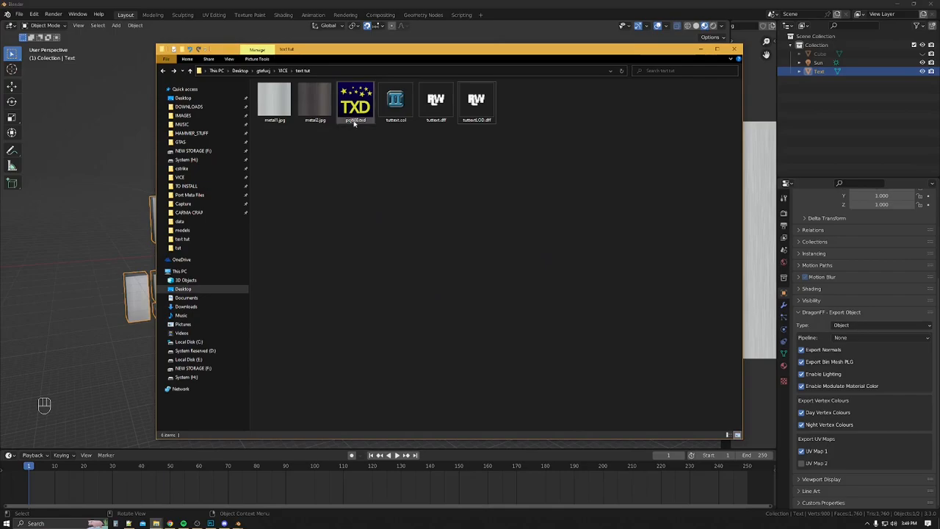
key("F2")
type("tuttext")
left_click(387, 200)
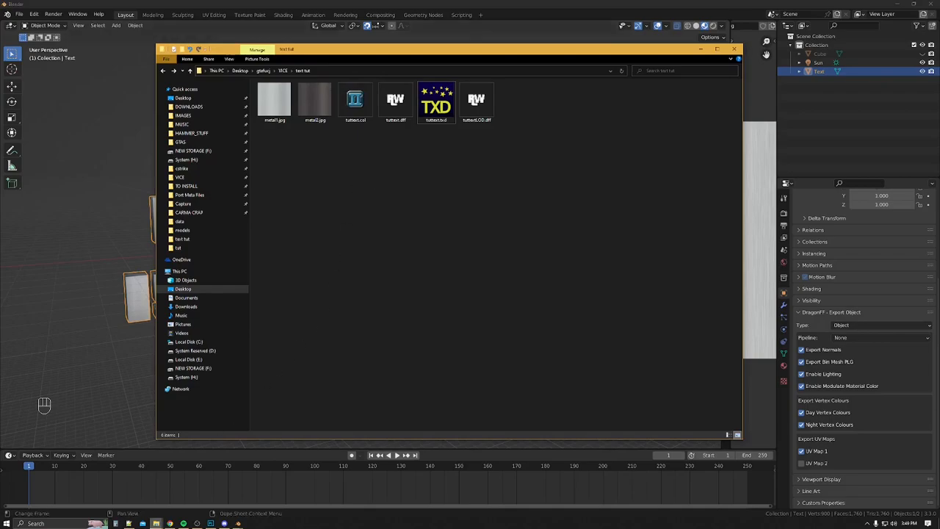
Switch to the models folder of TDRVC v1.4, open gta3.img in IMG Tool and delete its tuttext.txd entry
mouse_move(156, 523)
left_click(122, 490)
double_click(292, 136)
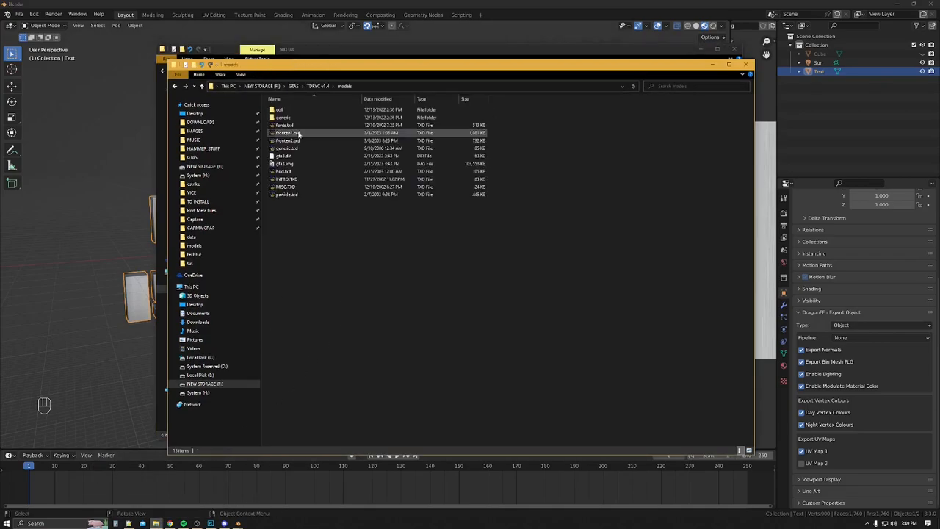
double_click(284, 163)
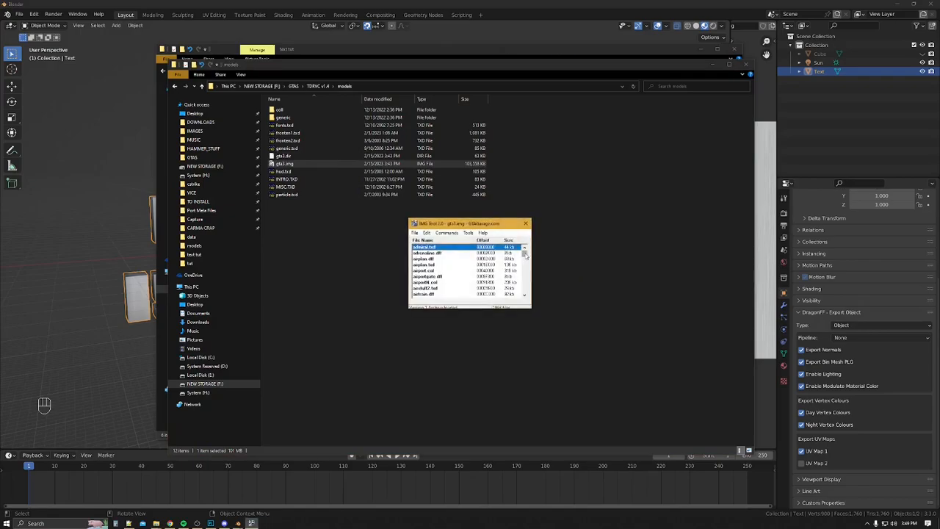
left_click(436, 287)
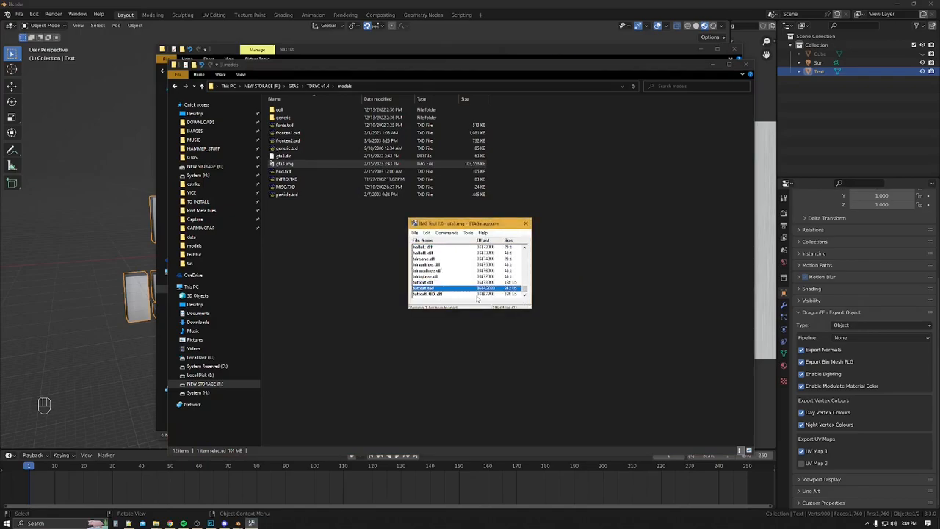
key("Delete")
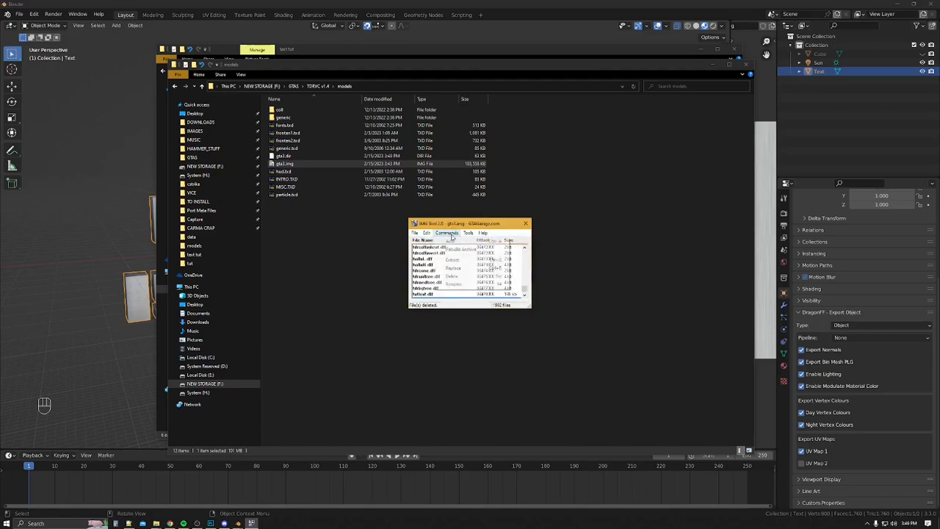
Add the new tuttext.txd to gta3.img and rebuild the archive
double_click(549, 216)
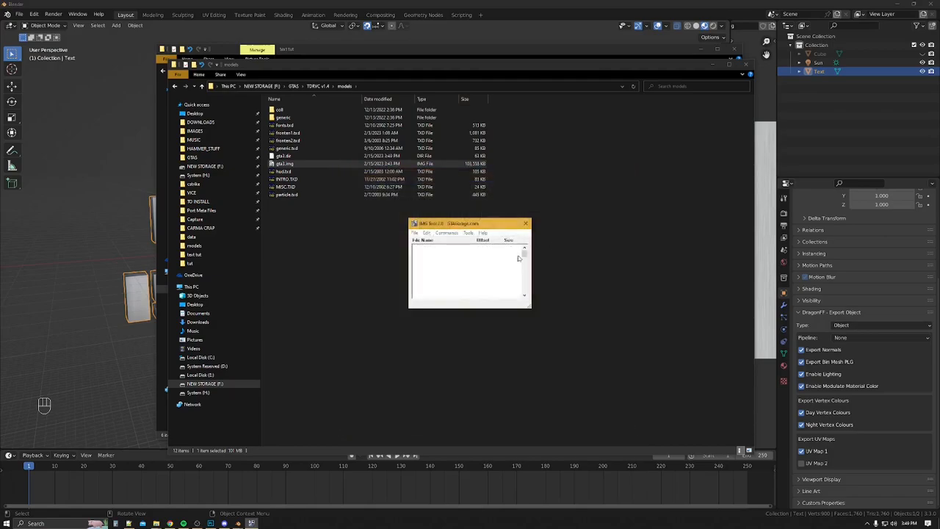
left_click(447, 233)
left_click(469, 251)
left_click(455, 280)
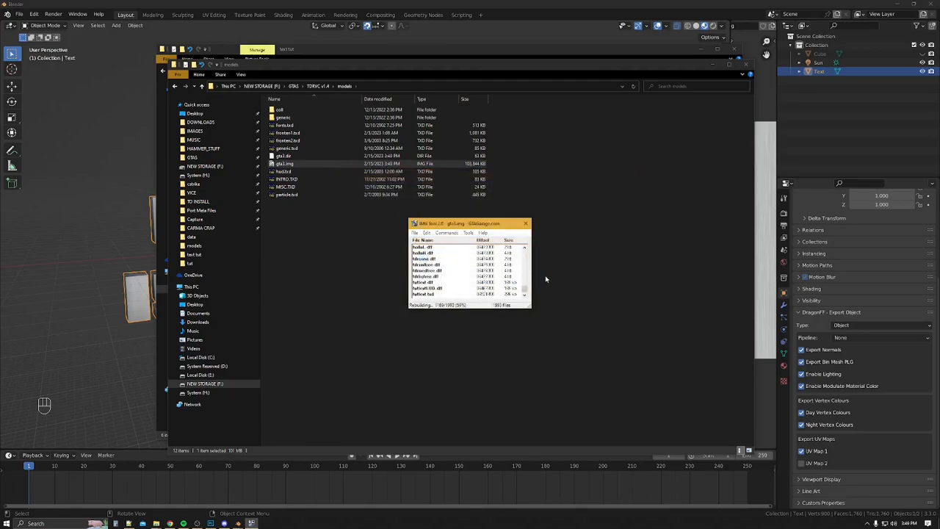
Switch to File Explorer, return to the TDRVC v1.4 folder and launch gta-vc.exe to load into the game
left_click(355, 218)
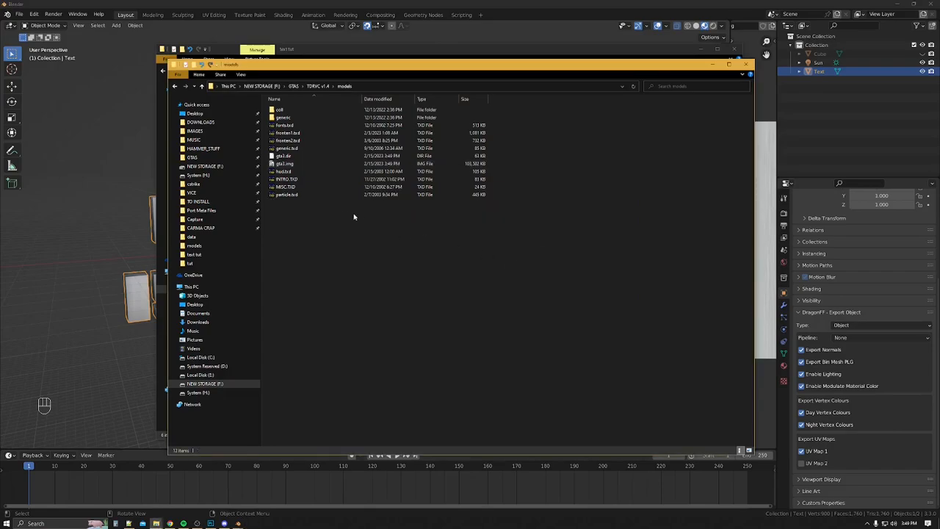
key("alt+Left")
double_click(287, 203)
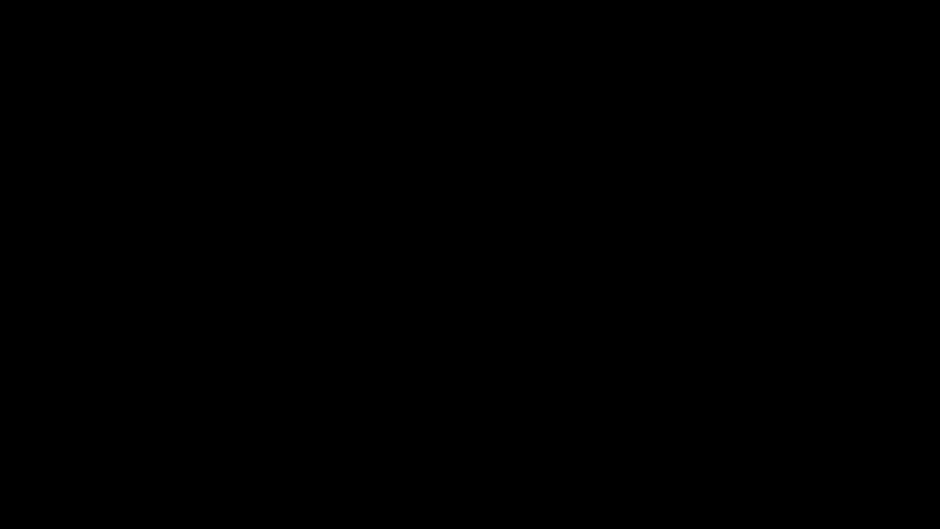
key("Return")
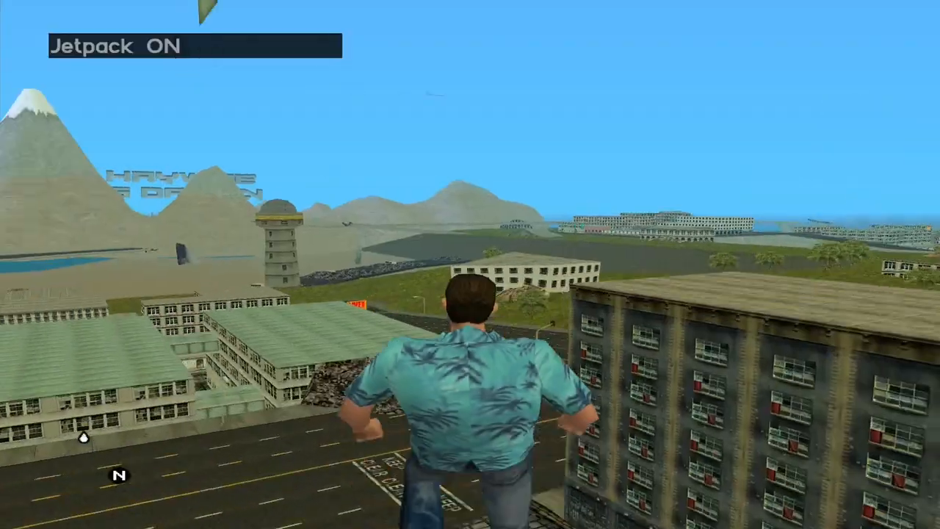
Fly with the jetpack over the mountains to the 3D text and inspect its metal texture from the front, side and back
key("w")
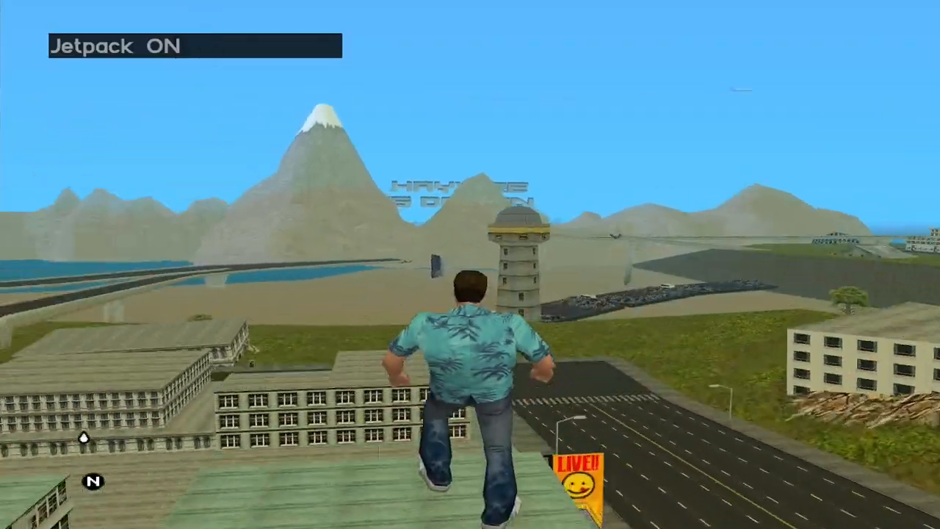
key("w")
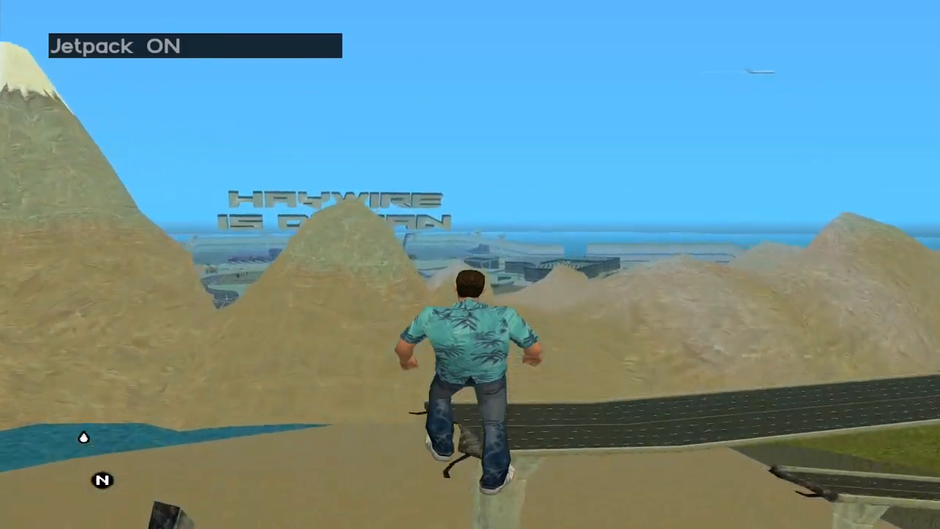
key("w")
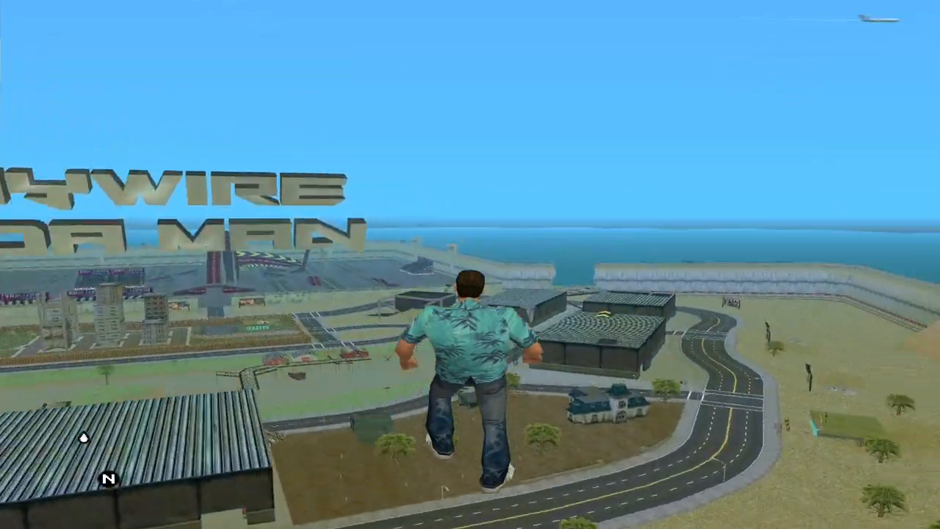
key("w")
key("s")
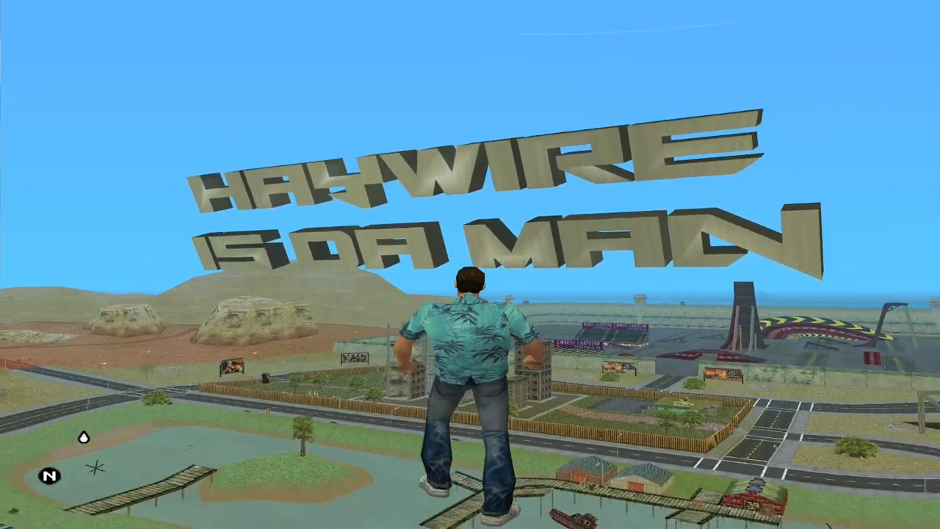
key("a")
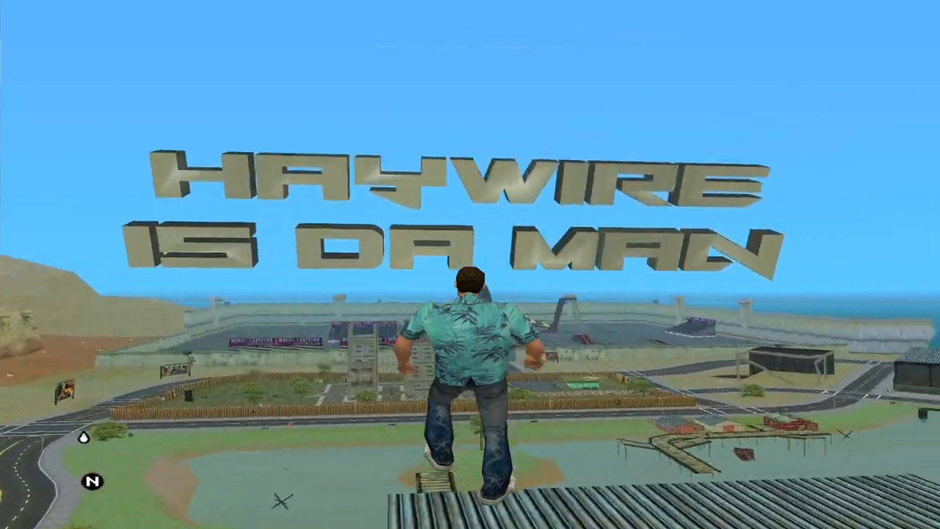
key("a")
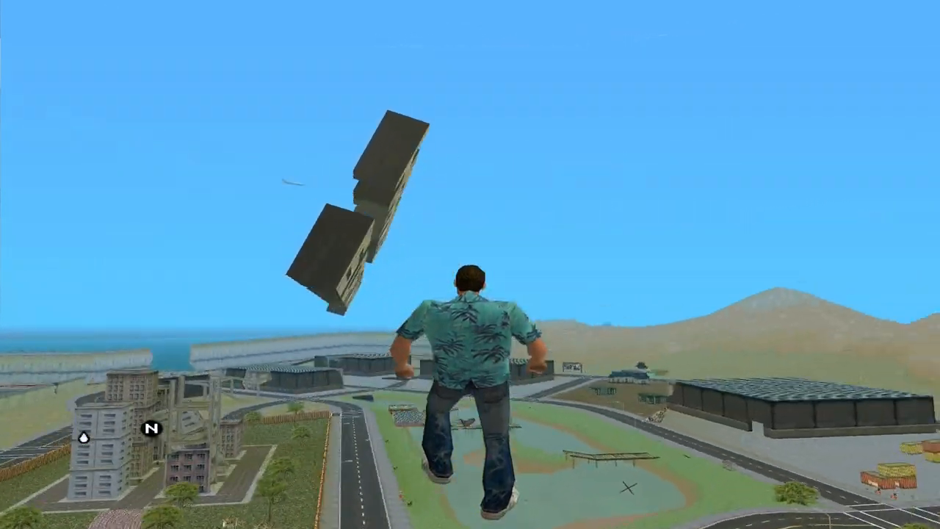
key("a")
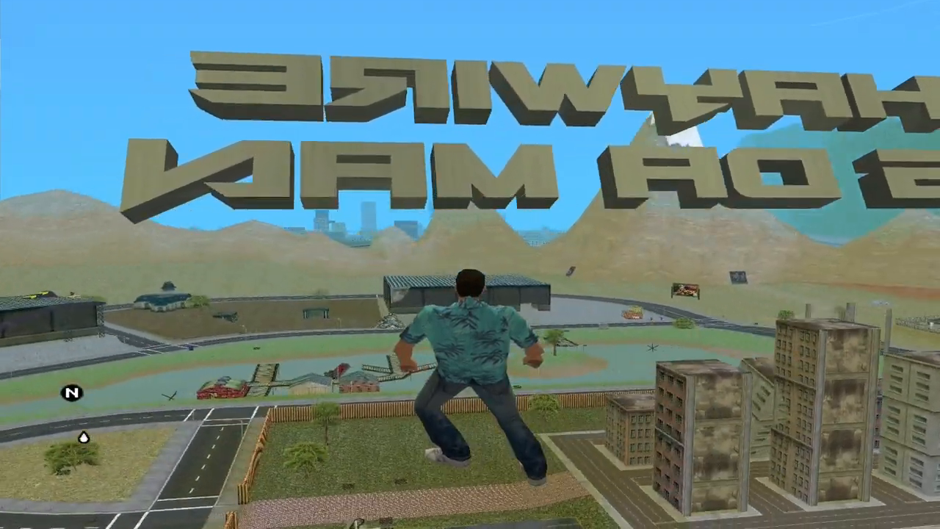
key("a")
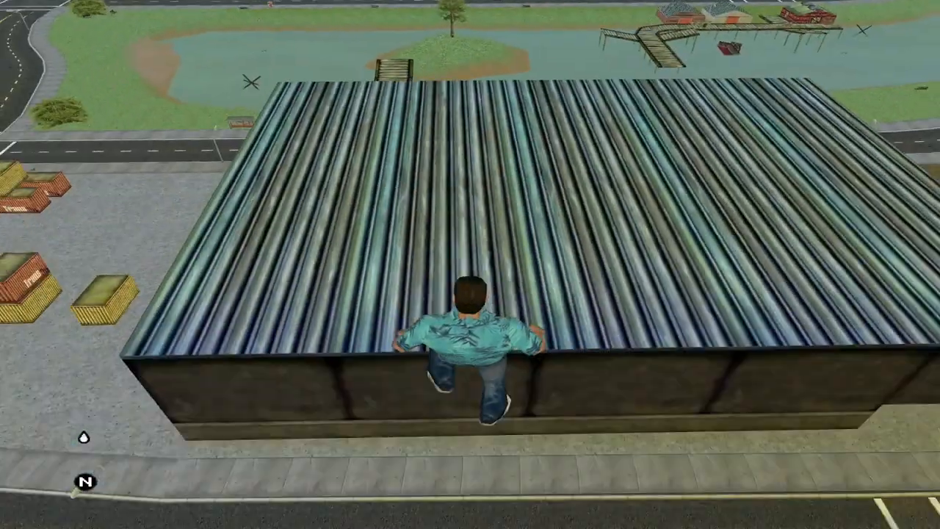
Turn off the jetpack to land on the warehouse roof and view the 3D text from below
key("j")
key("w")
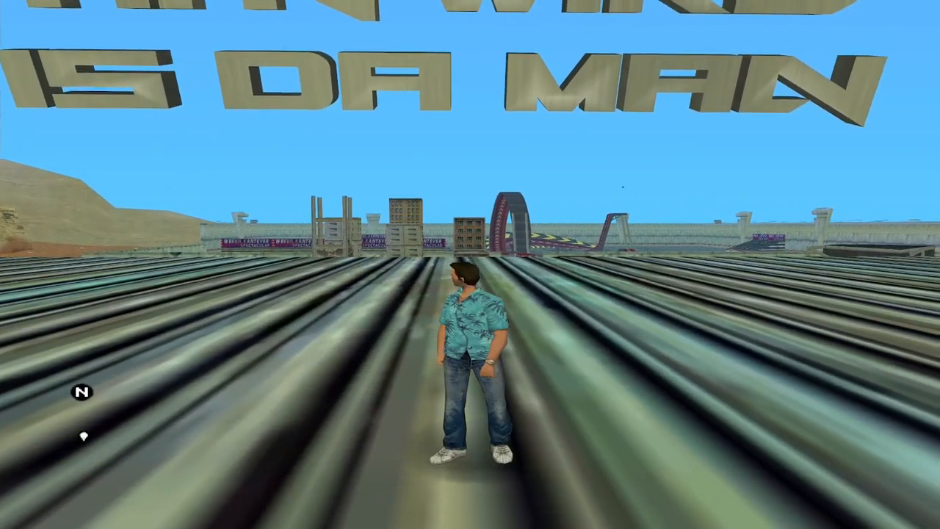
key("c")
key("c")
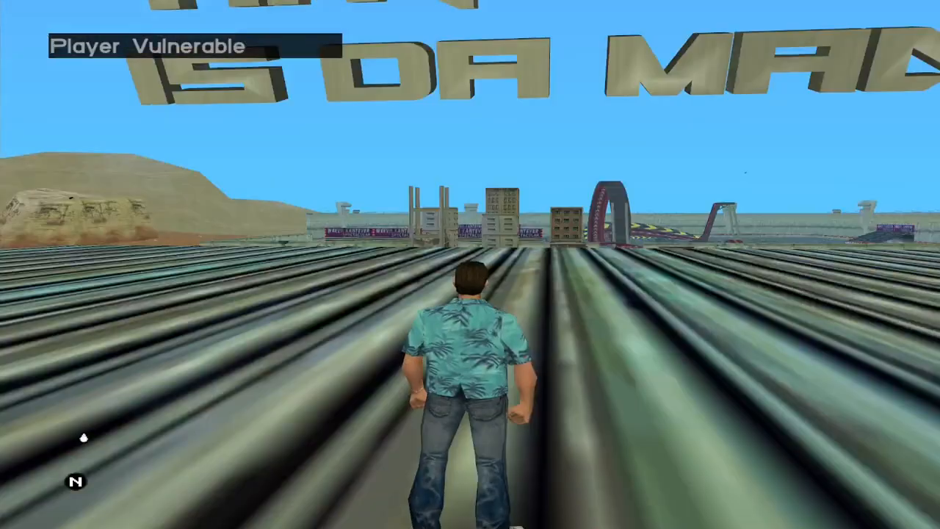